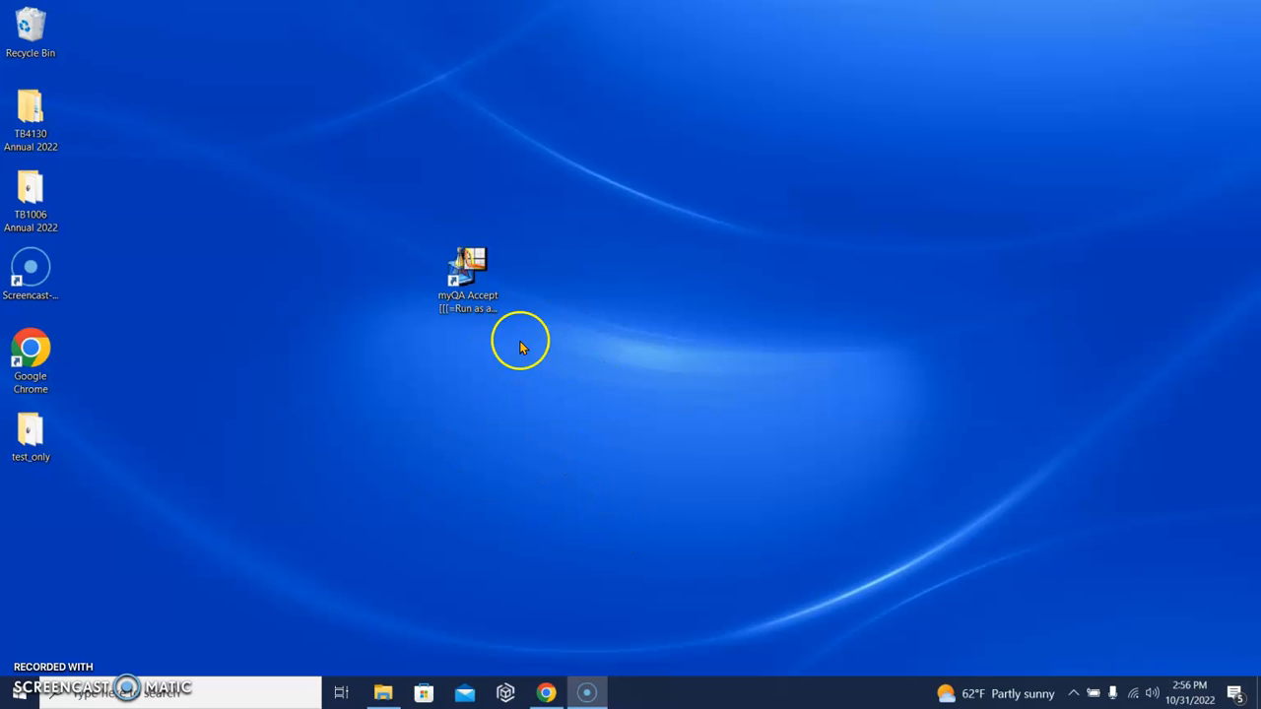
- Launch myQA Accept as administrator from its desktop shortcut
right_click(463, 268)
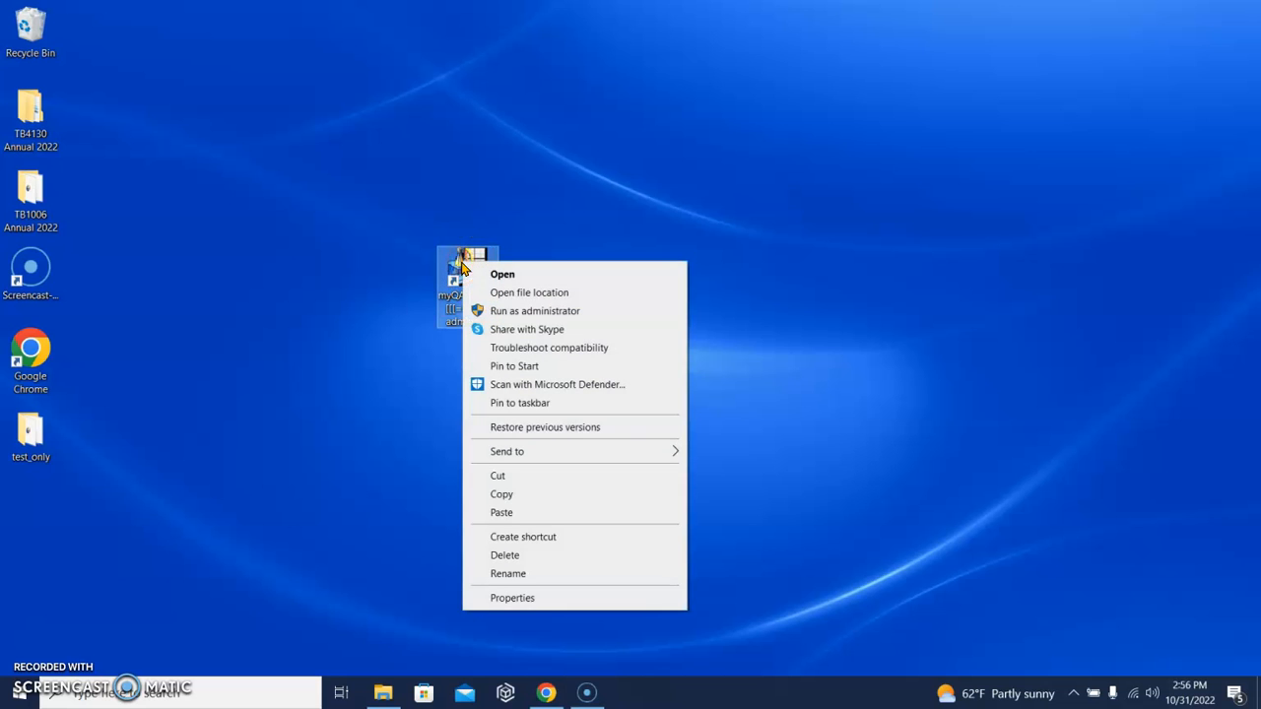
left_click(508, 311)
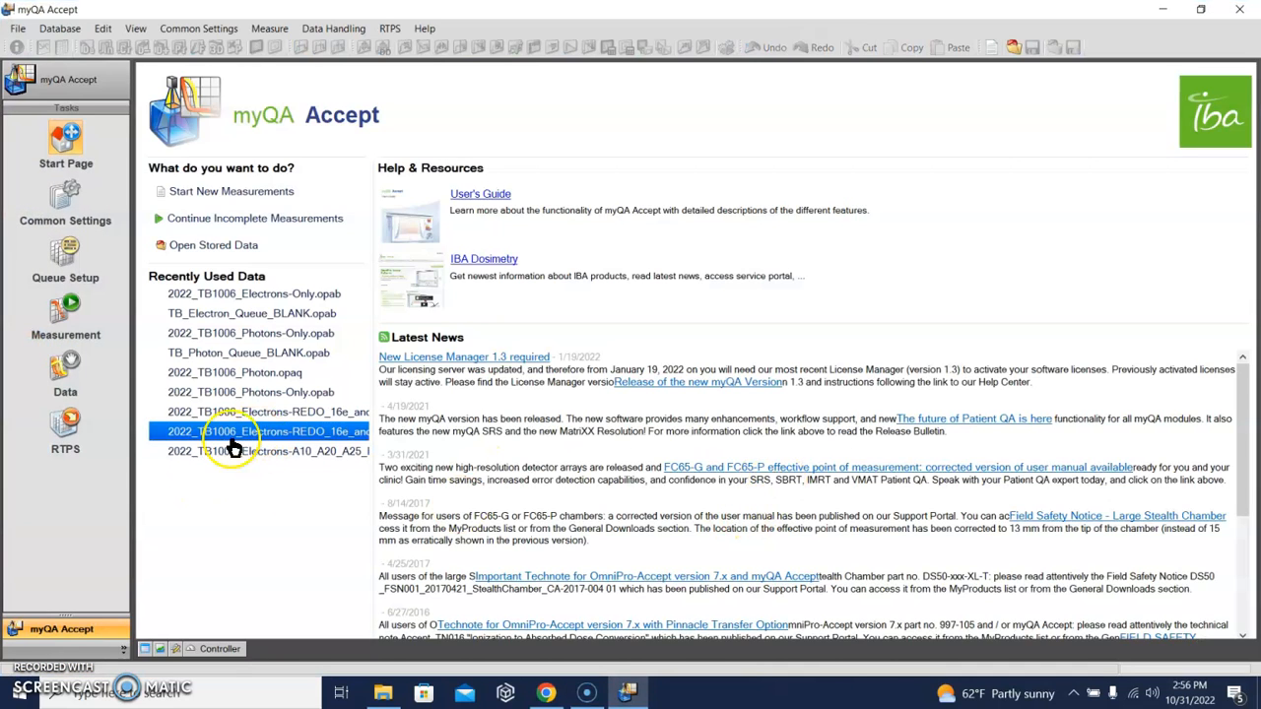
left_click(288, 456)
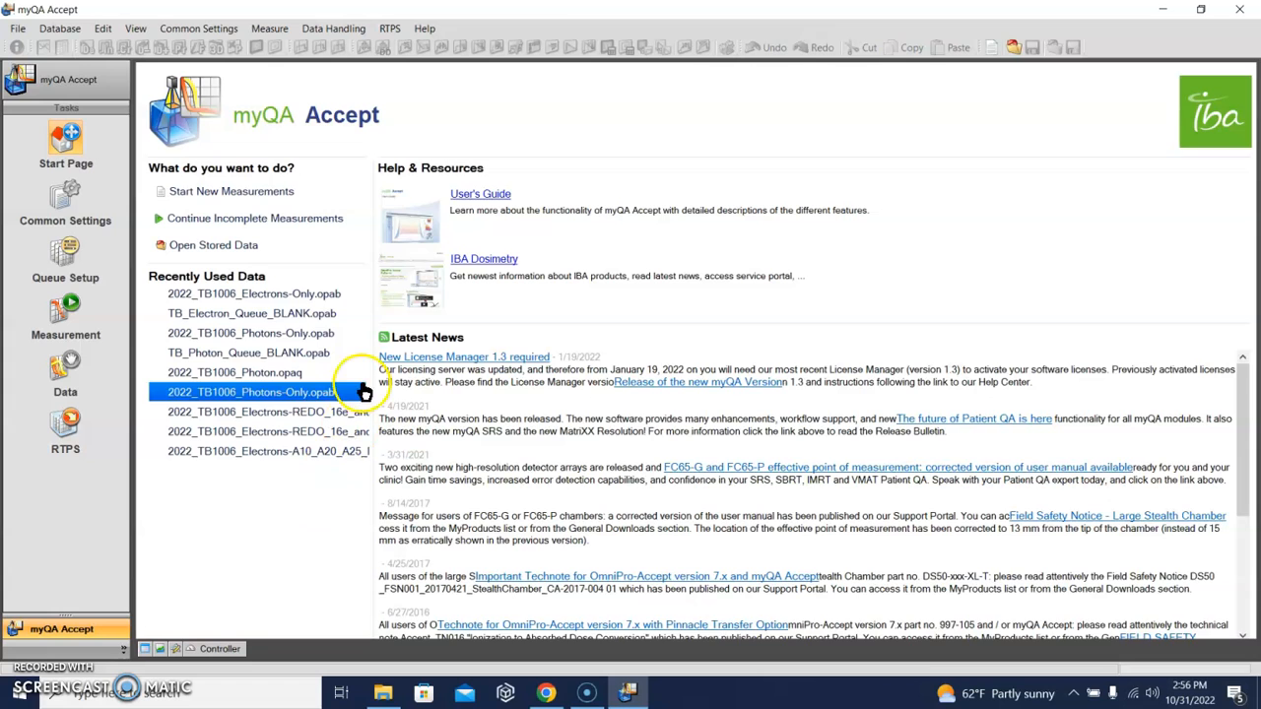
- Open the stored project 2022_TB1006_Photons-Only from the test_only folder
left_click(21, 32)
left_click(36, 57)
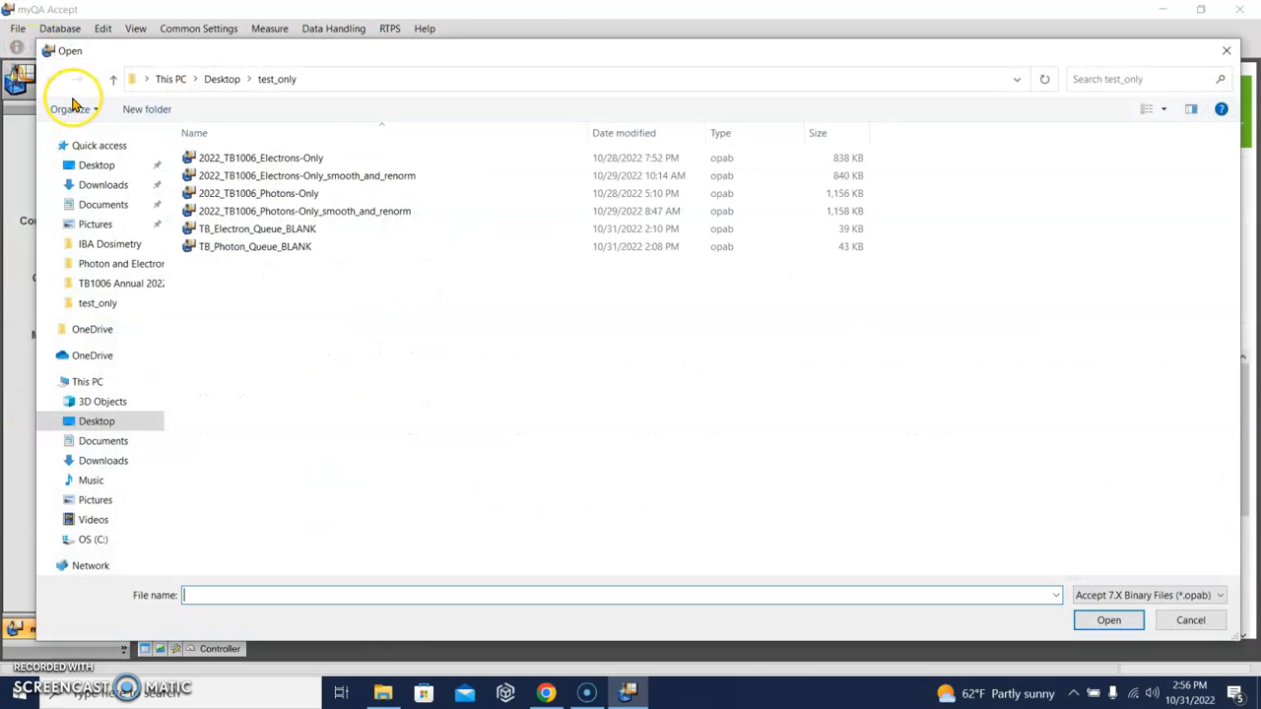
left_click(236, 193)
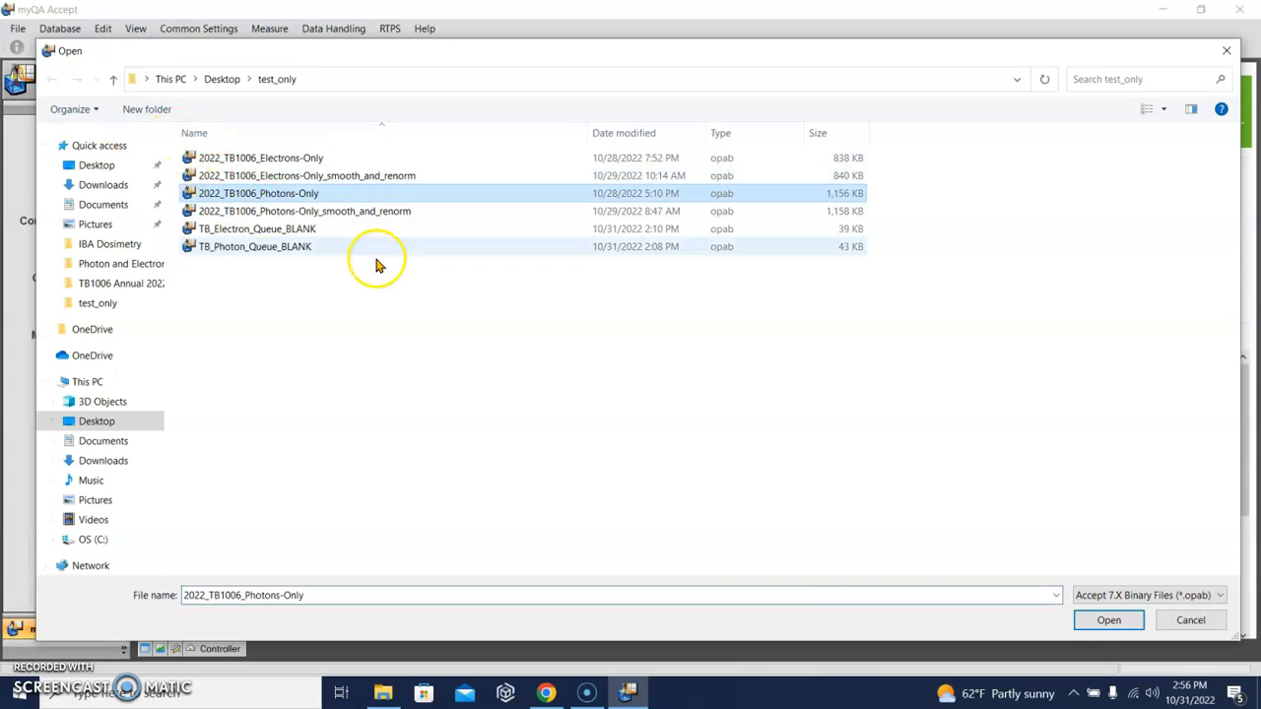
left_click(1108, 619)
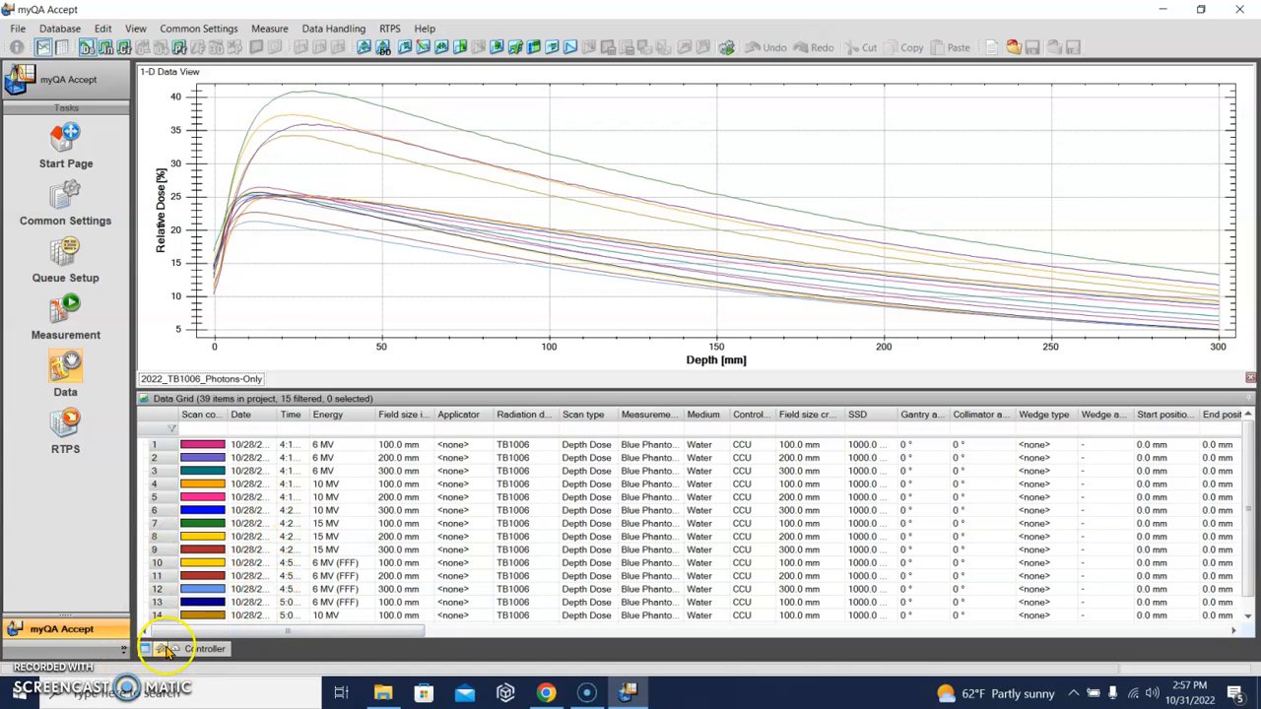
- Switch to the Measurement task and view the project's inline and crossline profiles
left_click(61, 330)
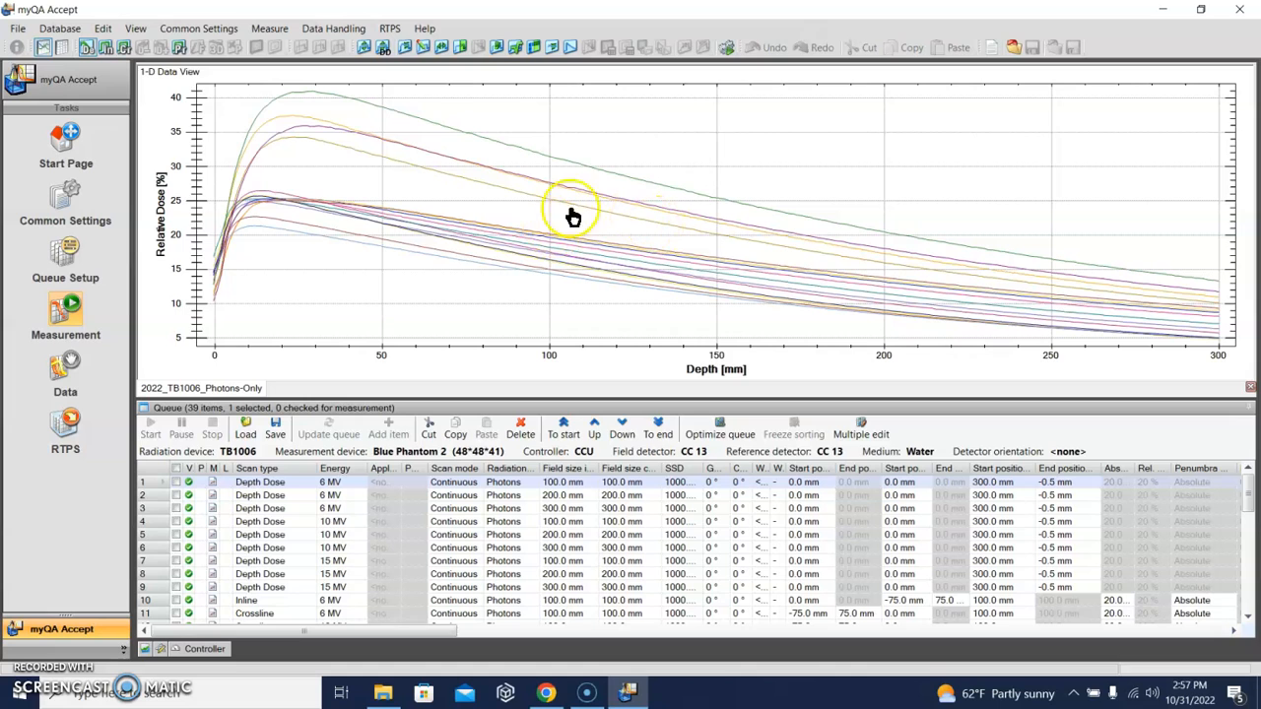
left_click(105, 49)
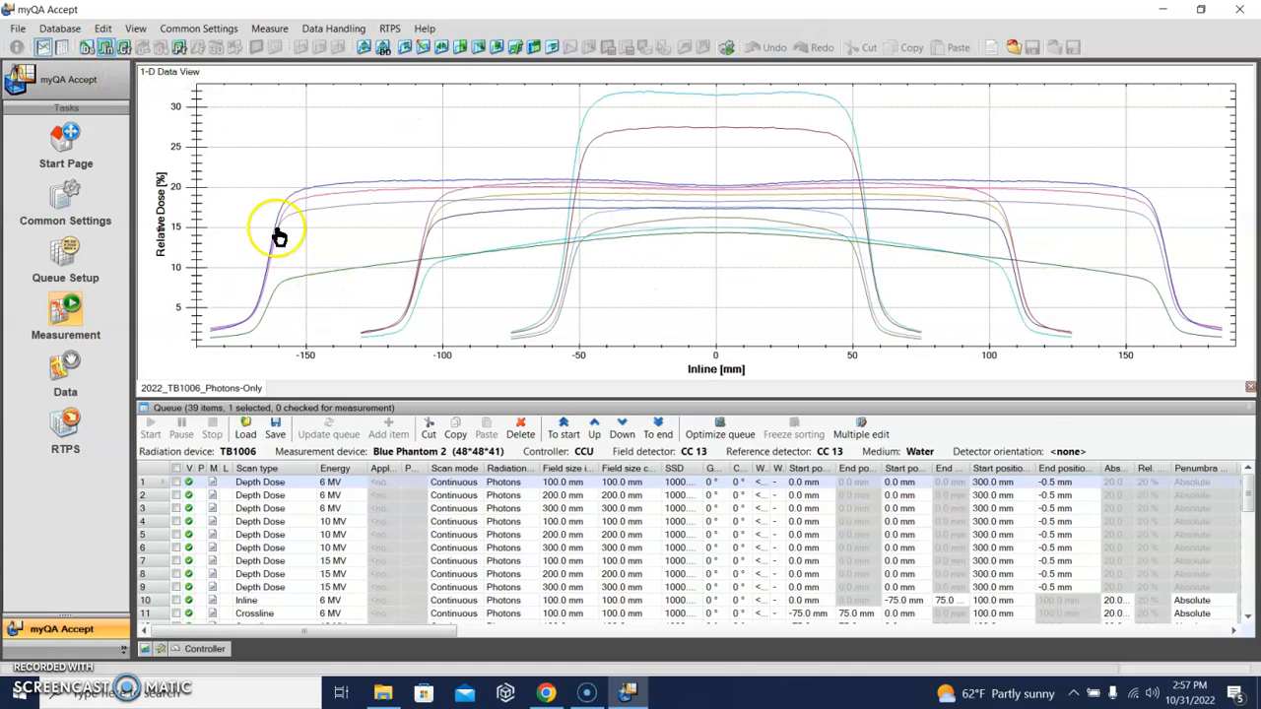
left_click(124, 49)
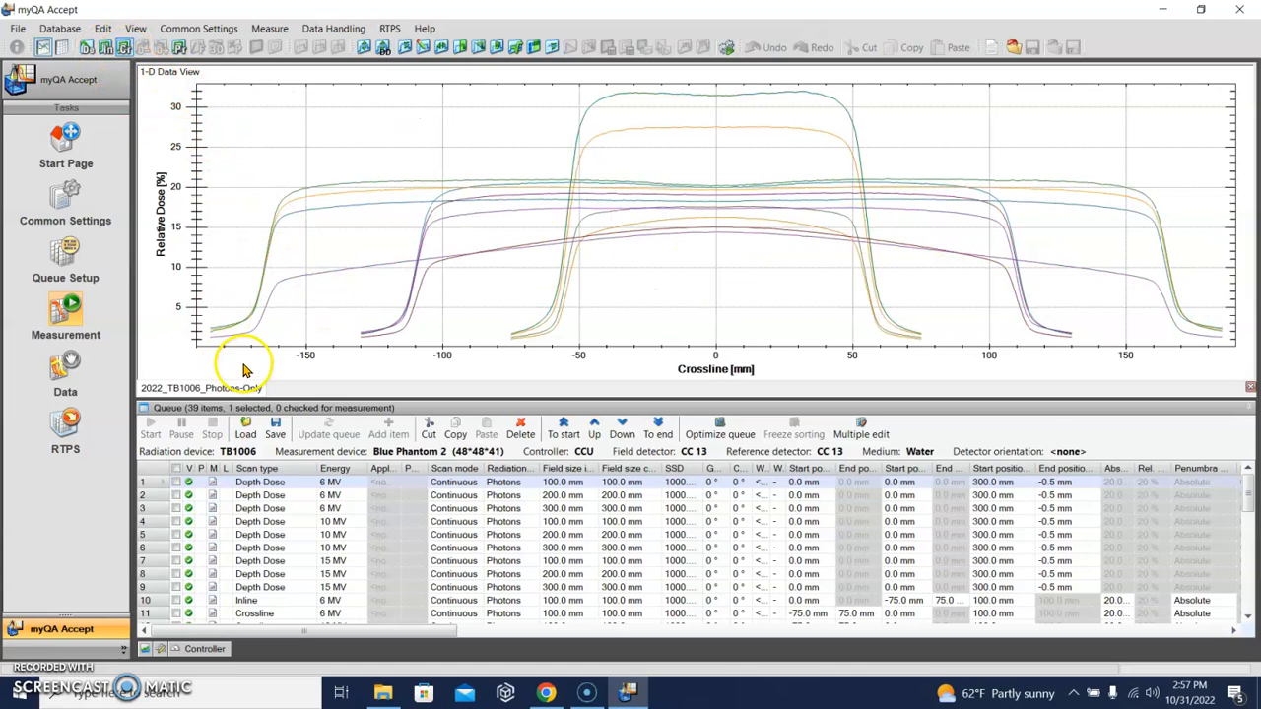
- Display the depth dose curves, select all of them and delete them from the project
left_click(86, 50)
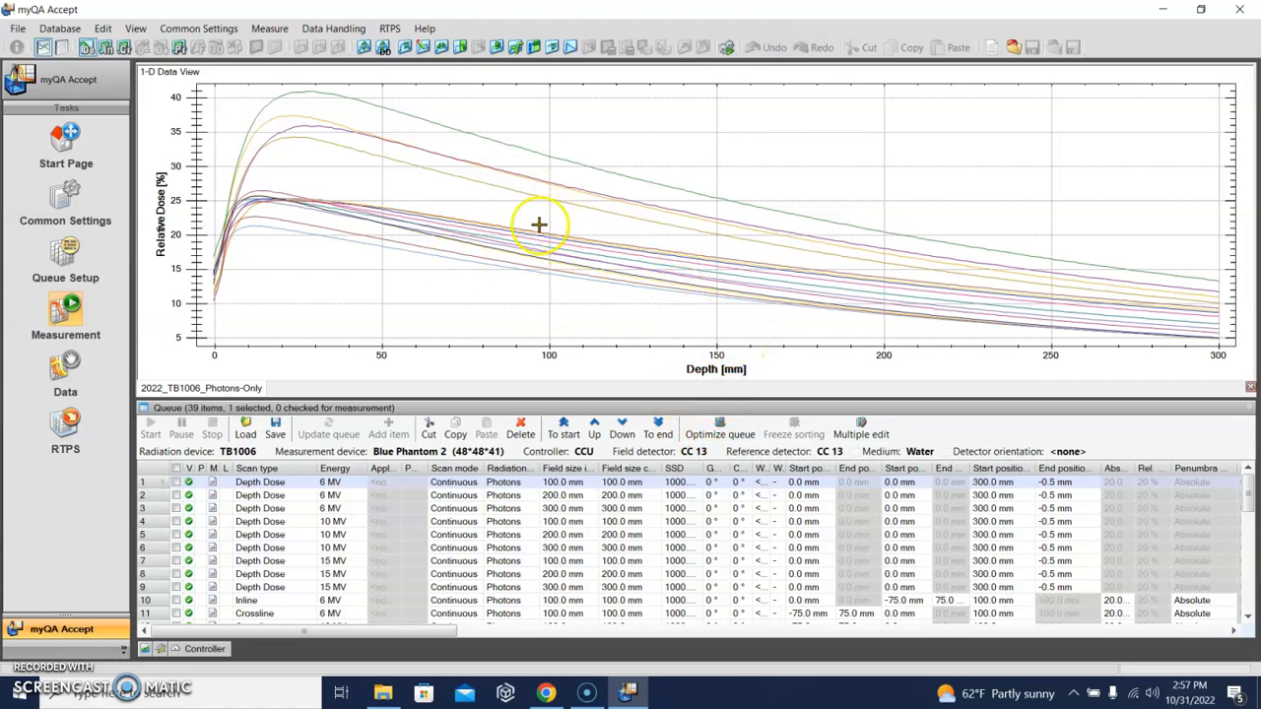
right_click(468, 187)
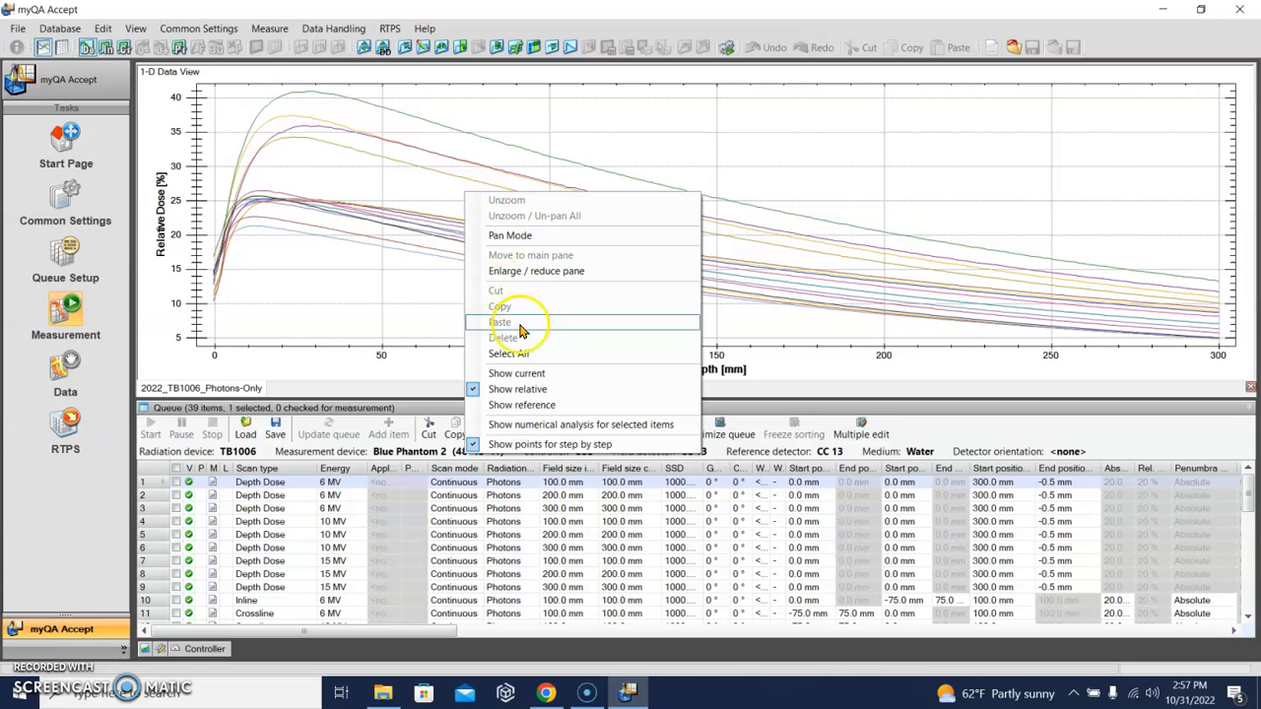
left_click(520, 355)
right_click(454, 304)
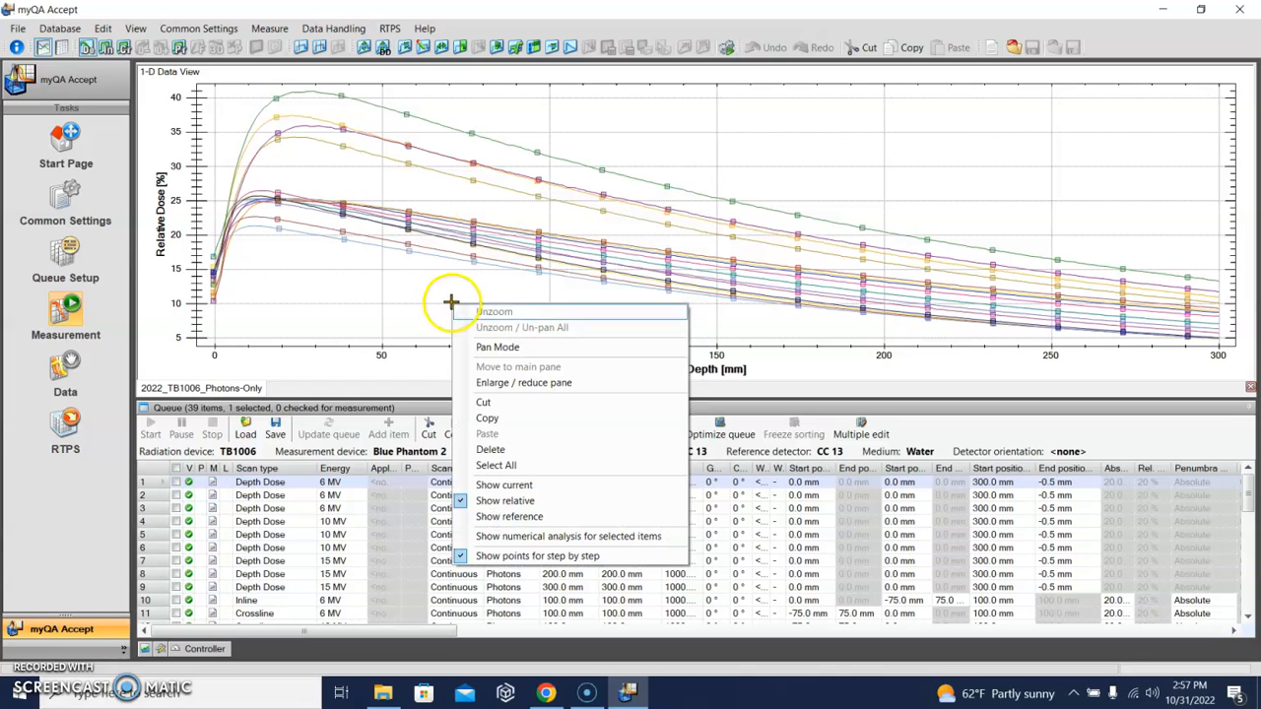
left_click(497, 450)
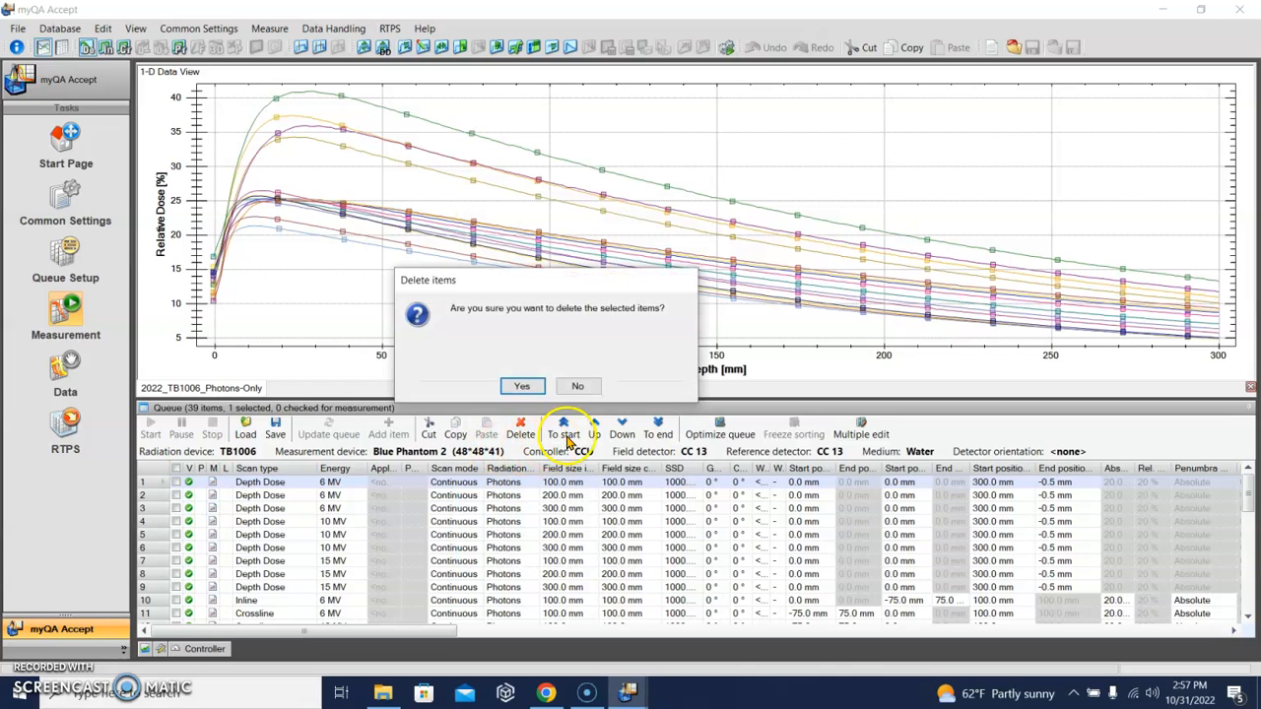
left_click(520, 383)
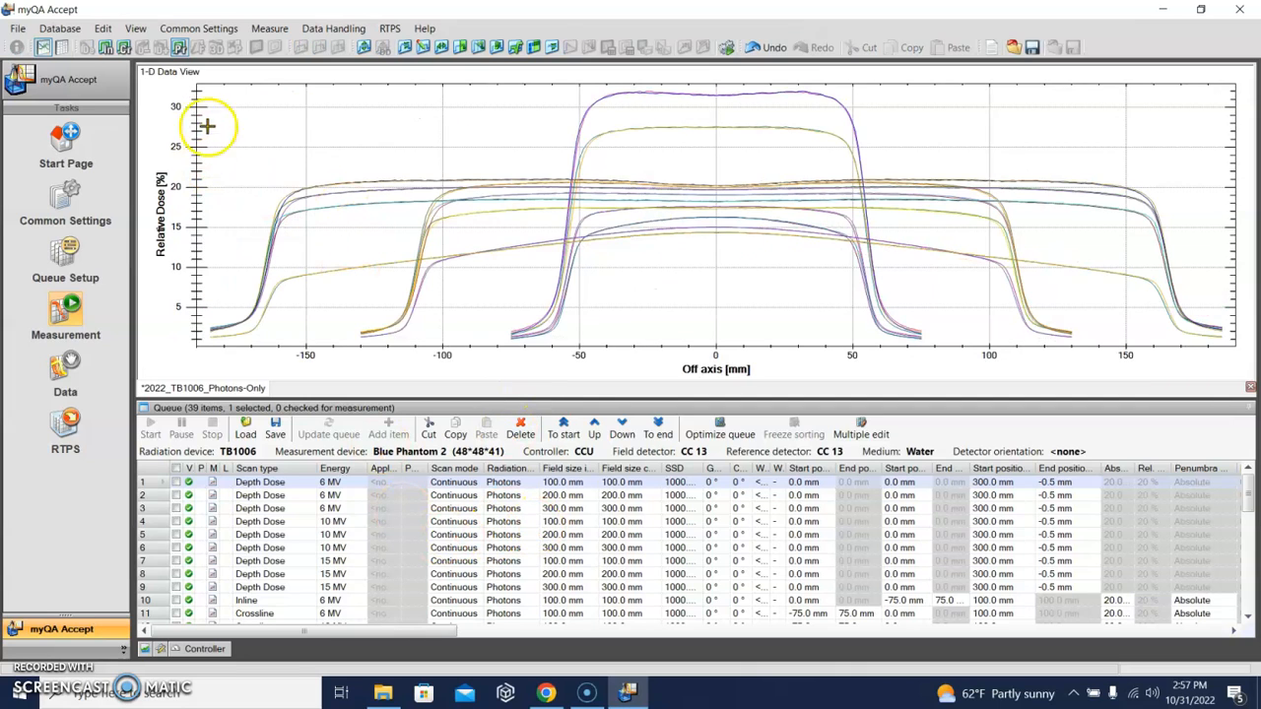
- Select all off-axis inline and crossline profiles in the plot and delete them
right_click(282, 140)
left_click(327, 294)
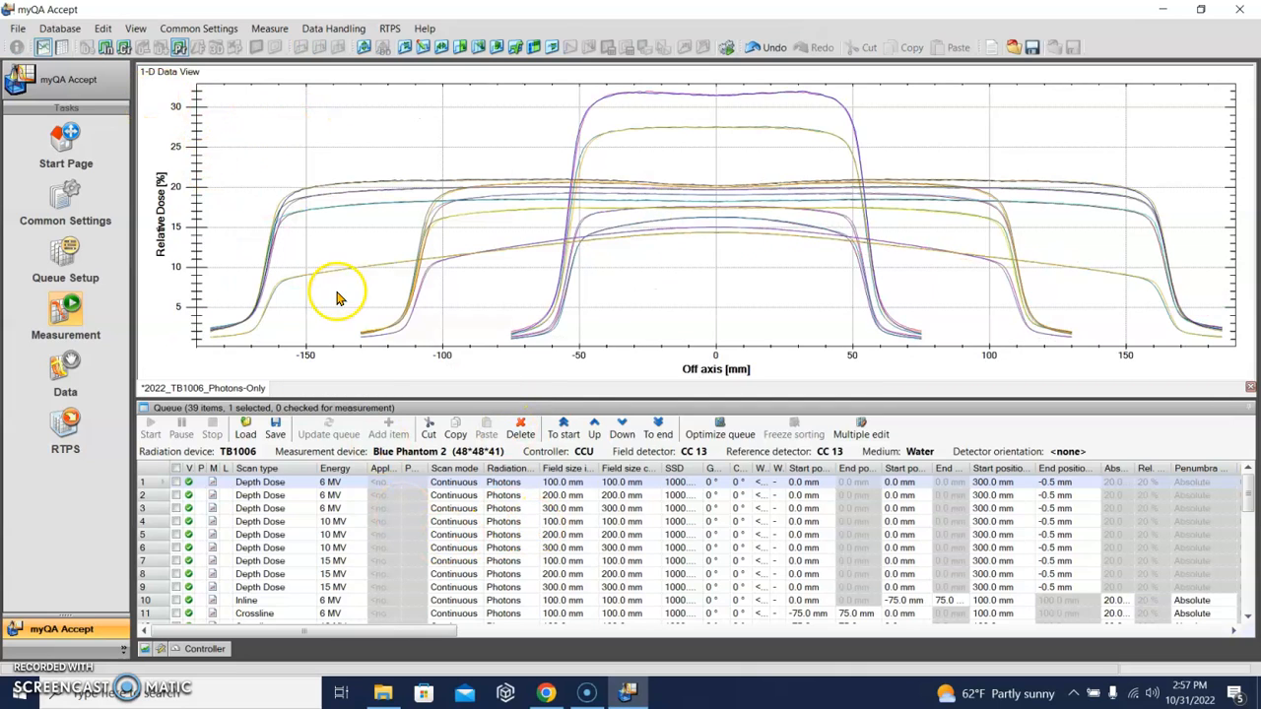
right_click(341, 305)
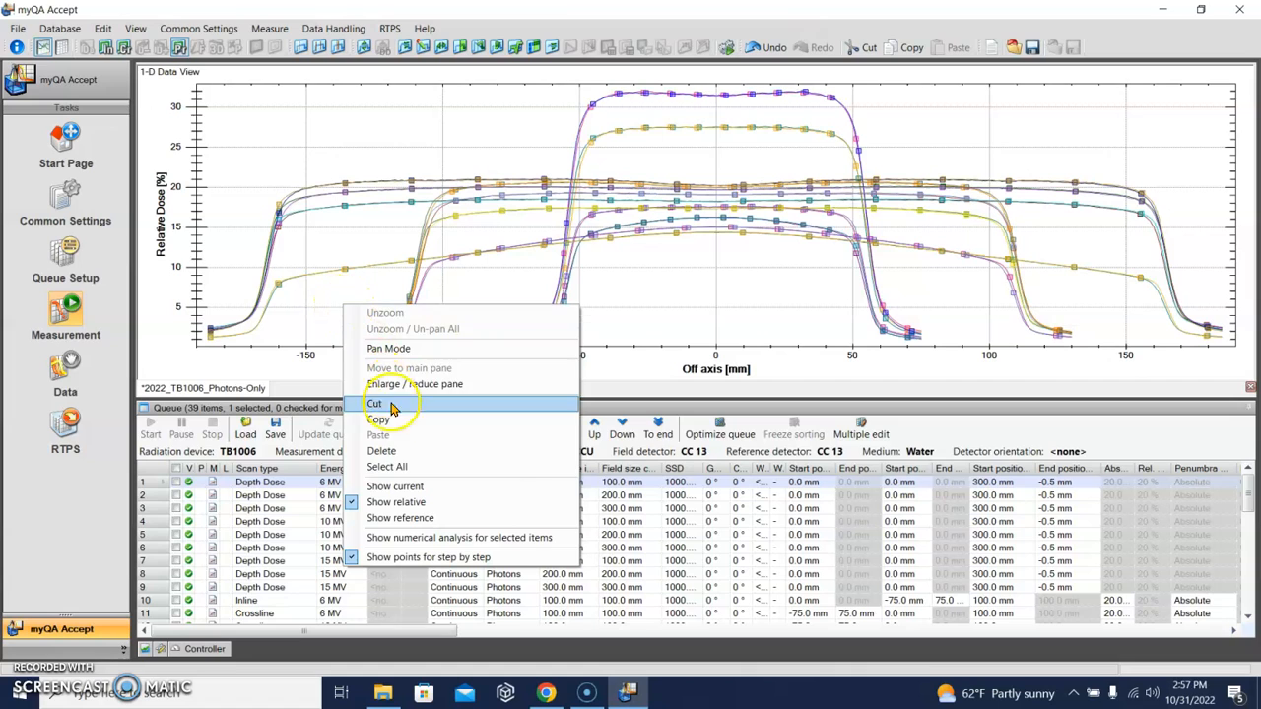
left_click(412, 448)
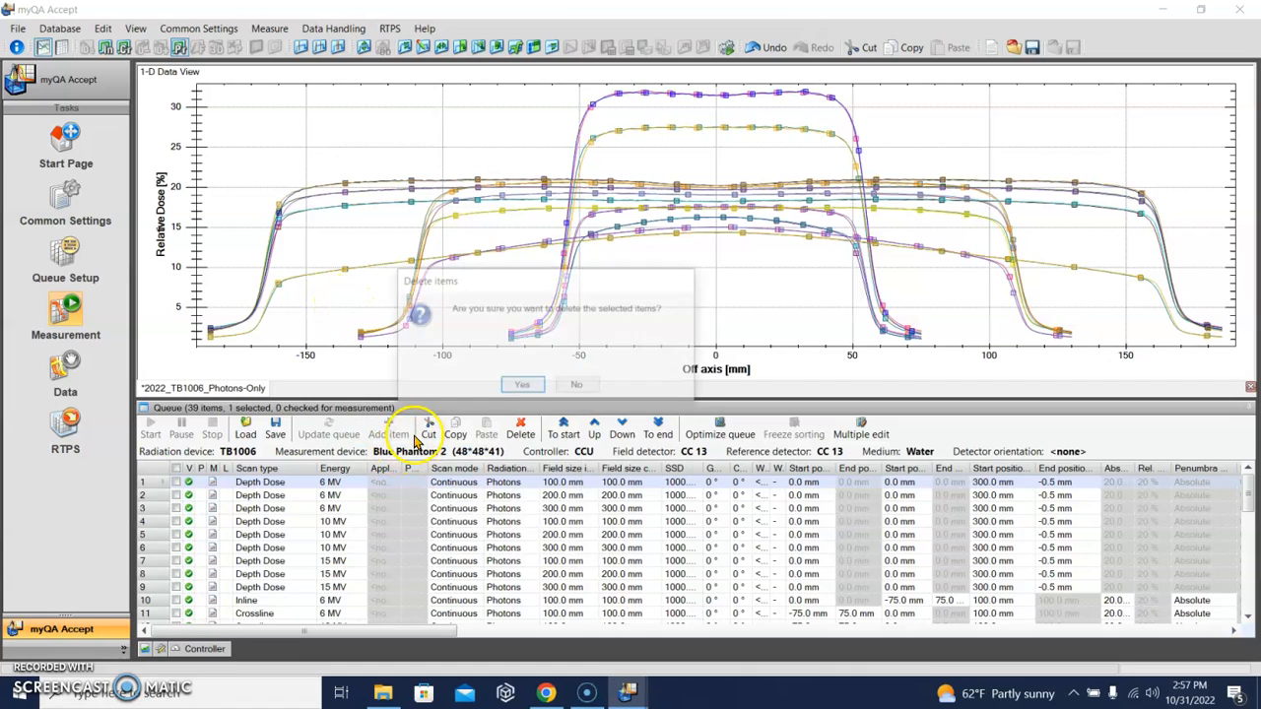
left_click(521, 384)
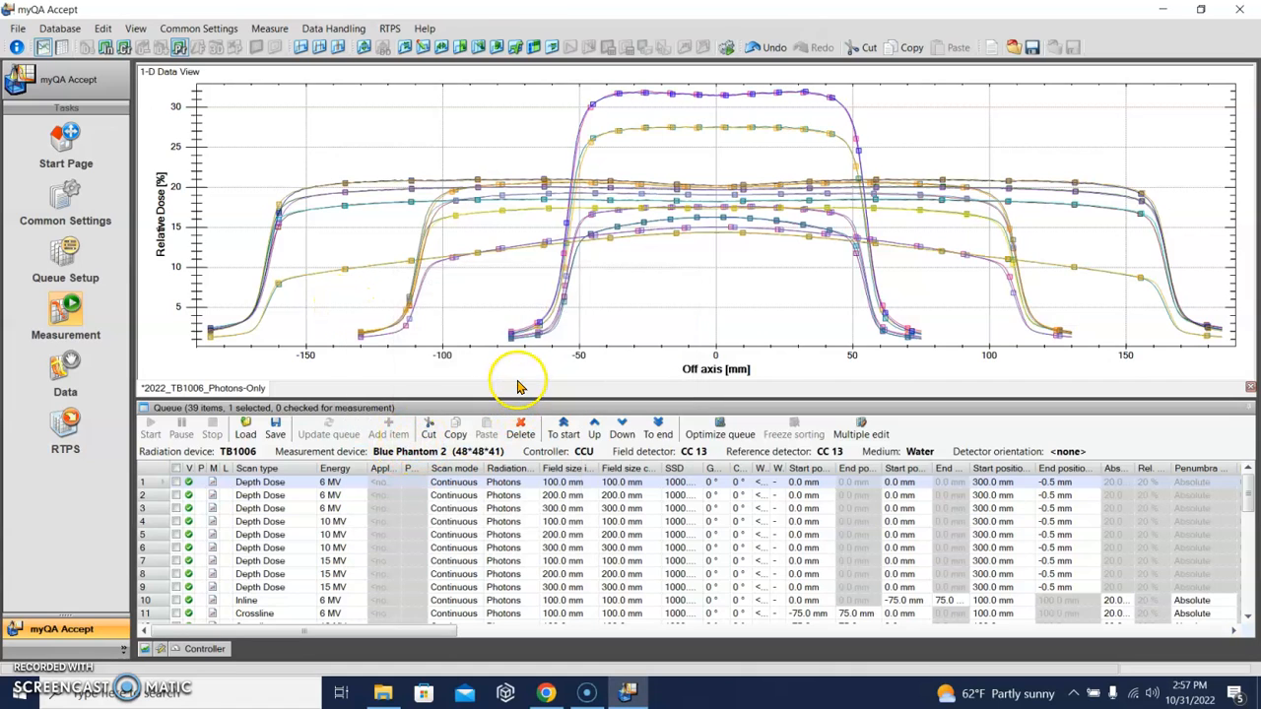
- Reset the measured state of every item in the photon measurement queue and check the list from its first row
left_click(213, 473)
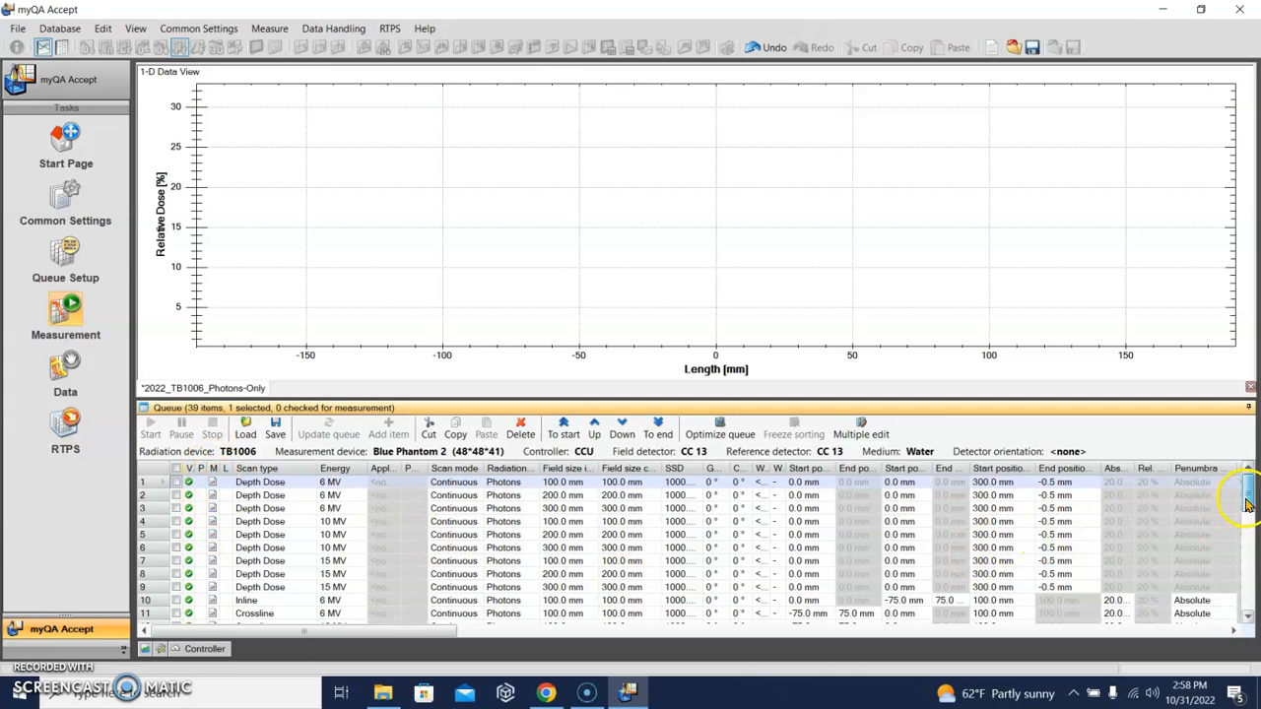
left_click_drag(1246, 504, 1246, 605)
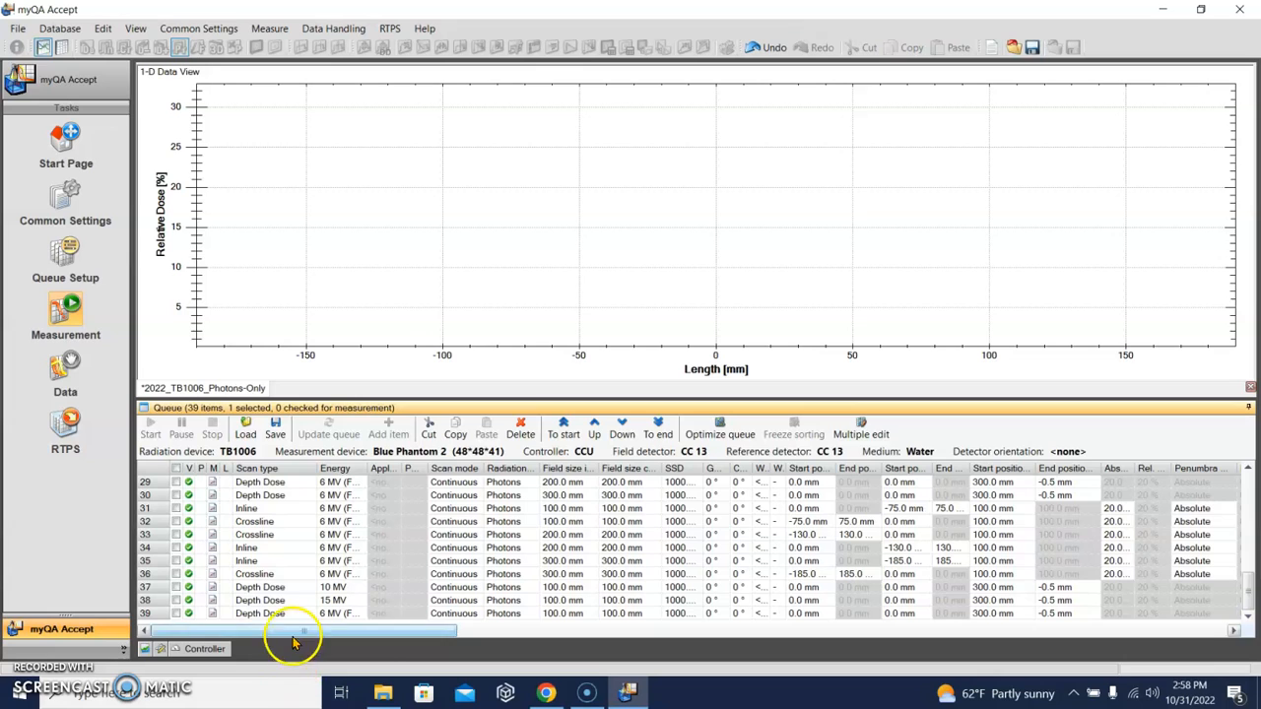
key("ctrl+a")
right_click(288, 537)
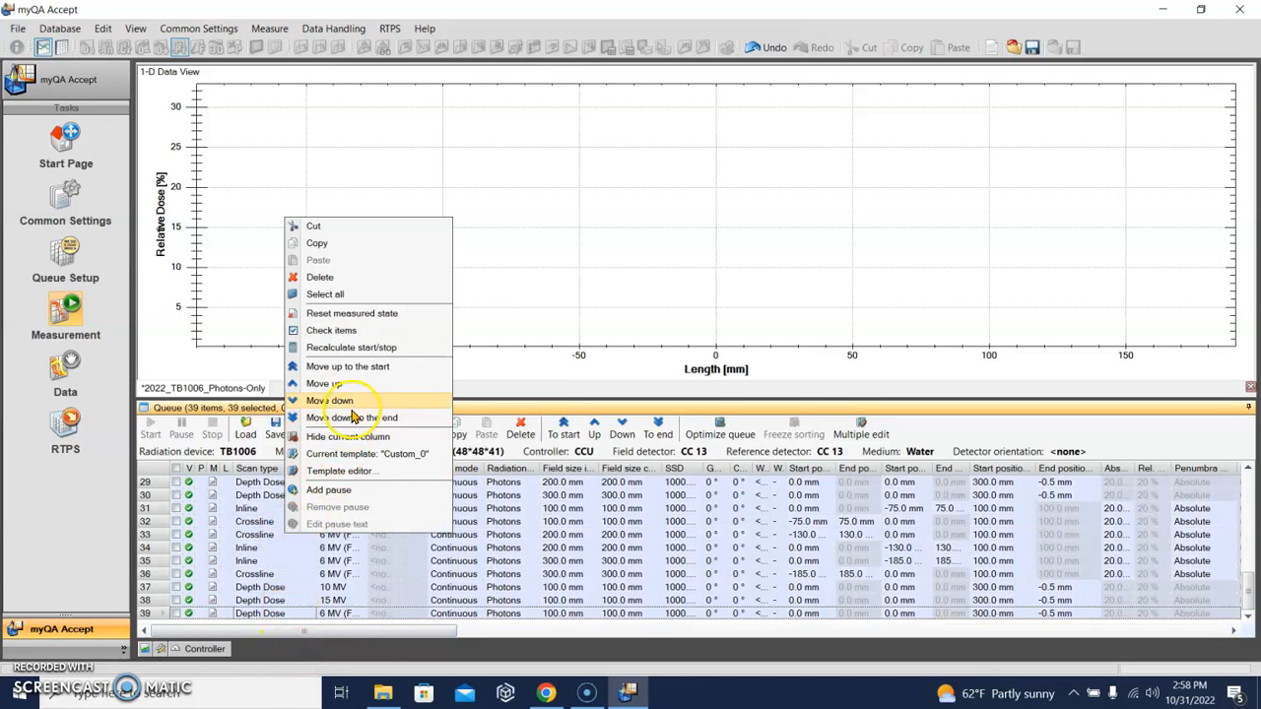
left_click(350, 313)
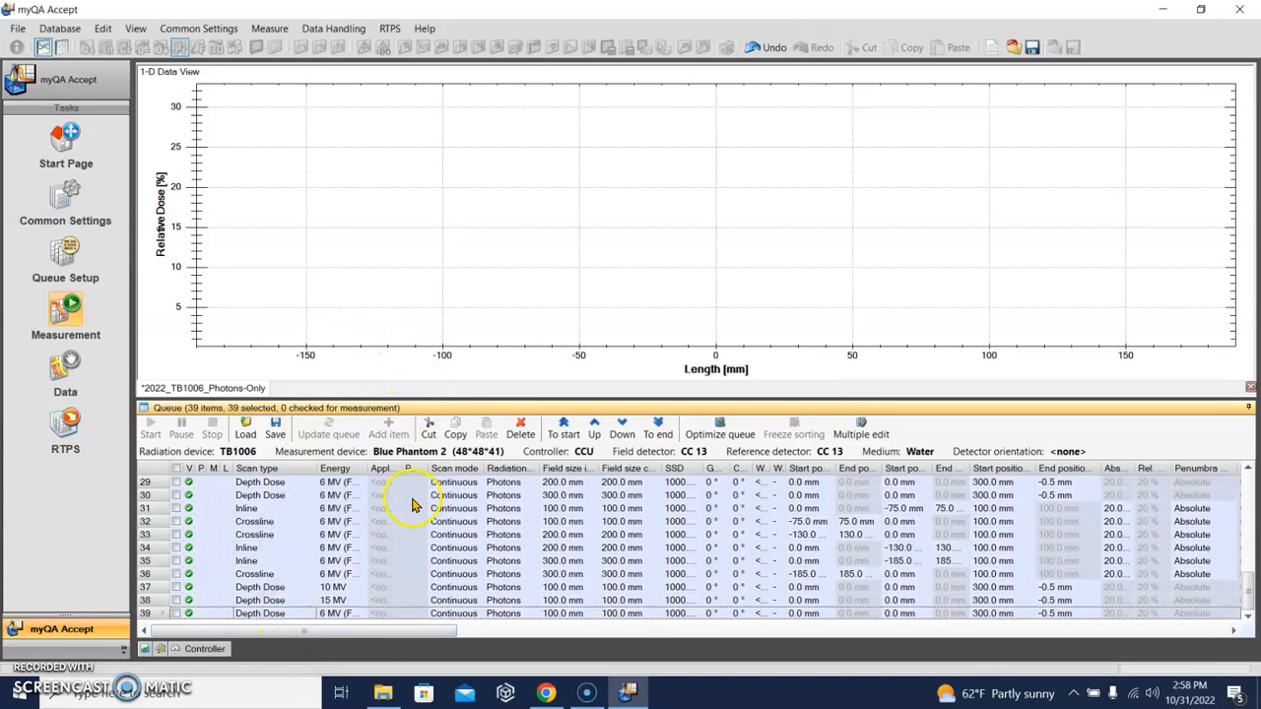
scroll(733, 562, "up", 10)
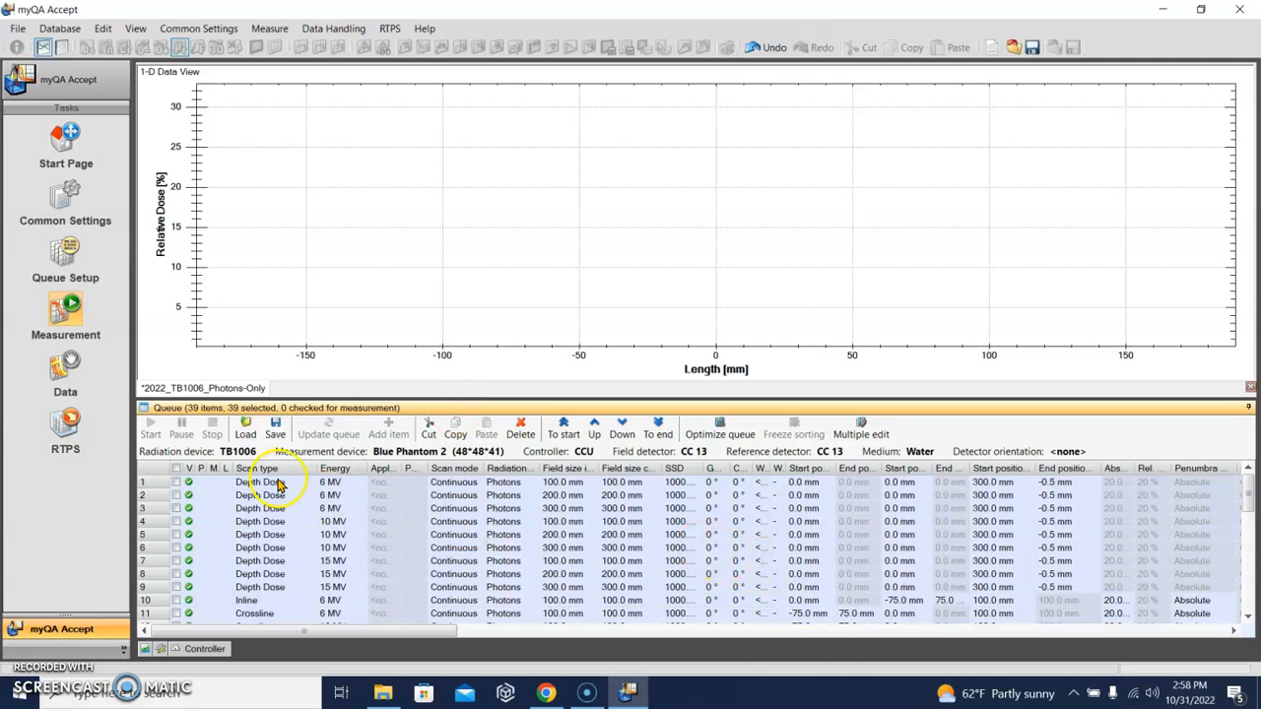
left_click(268, 495)
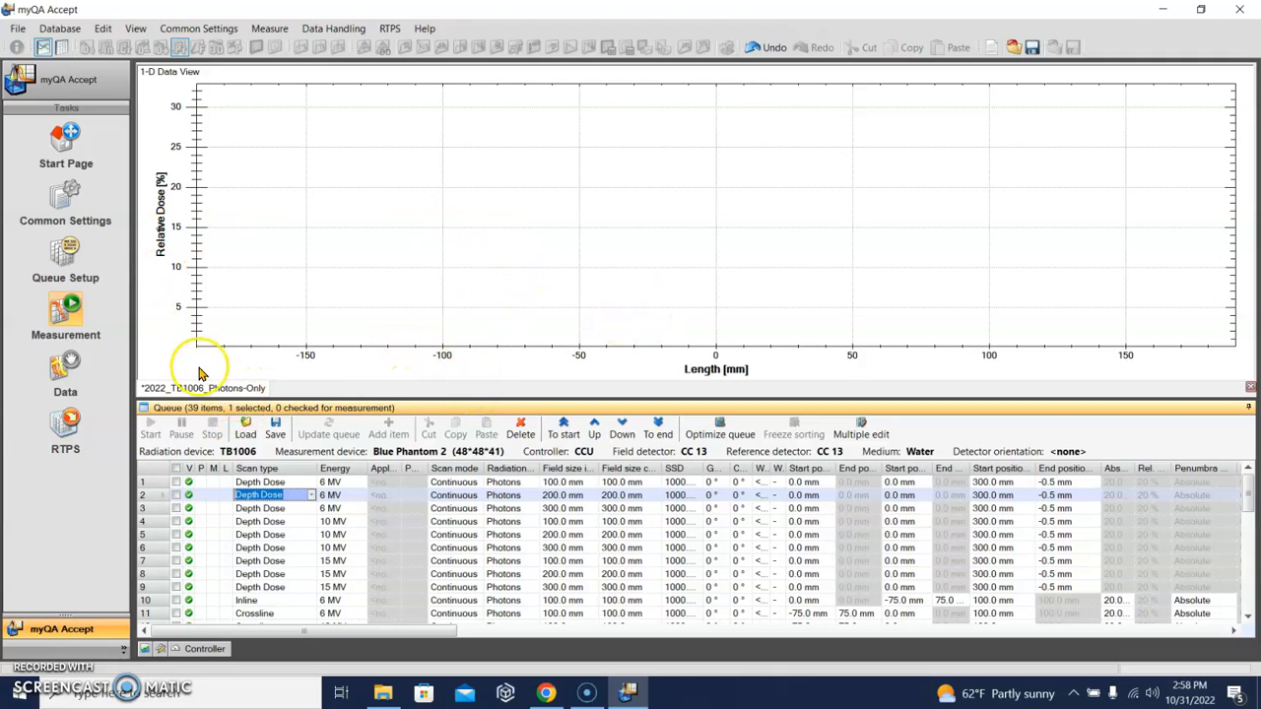
- Review the controller's detector setup and general electrometer settings, and bring up the data grid
left_click(205, 650)
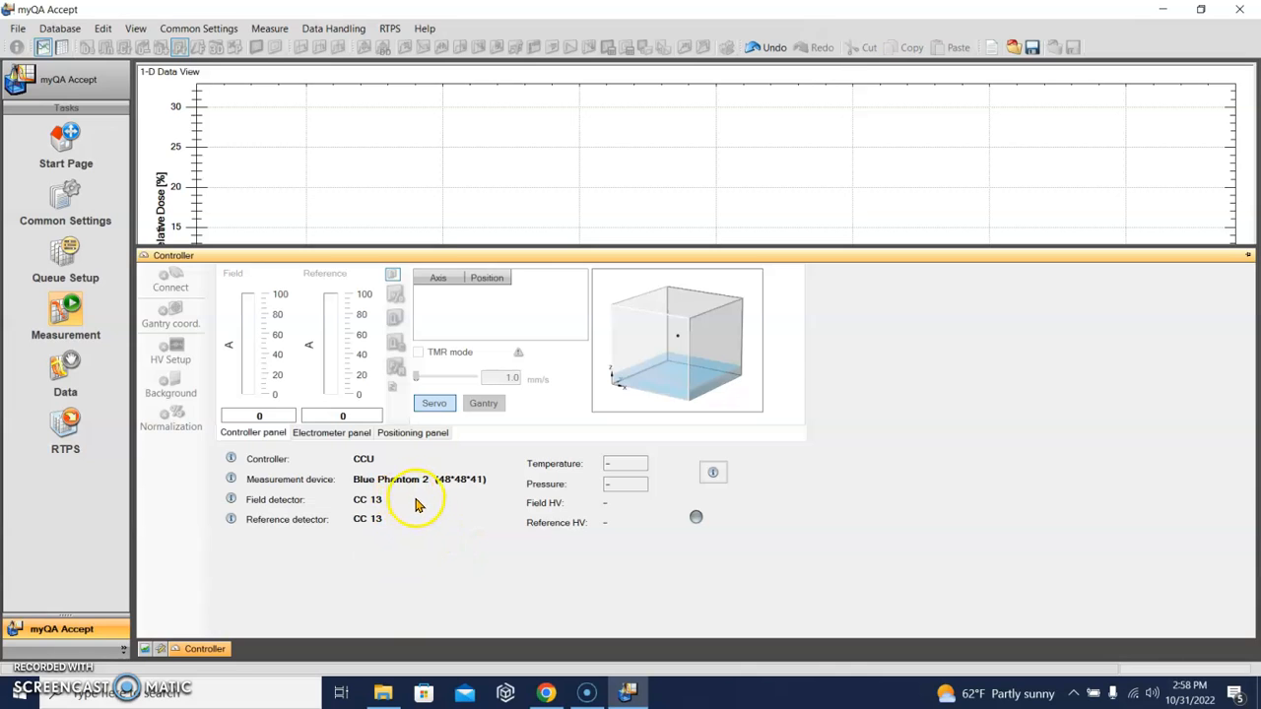
left_click(347, 434)
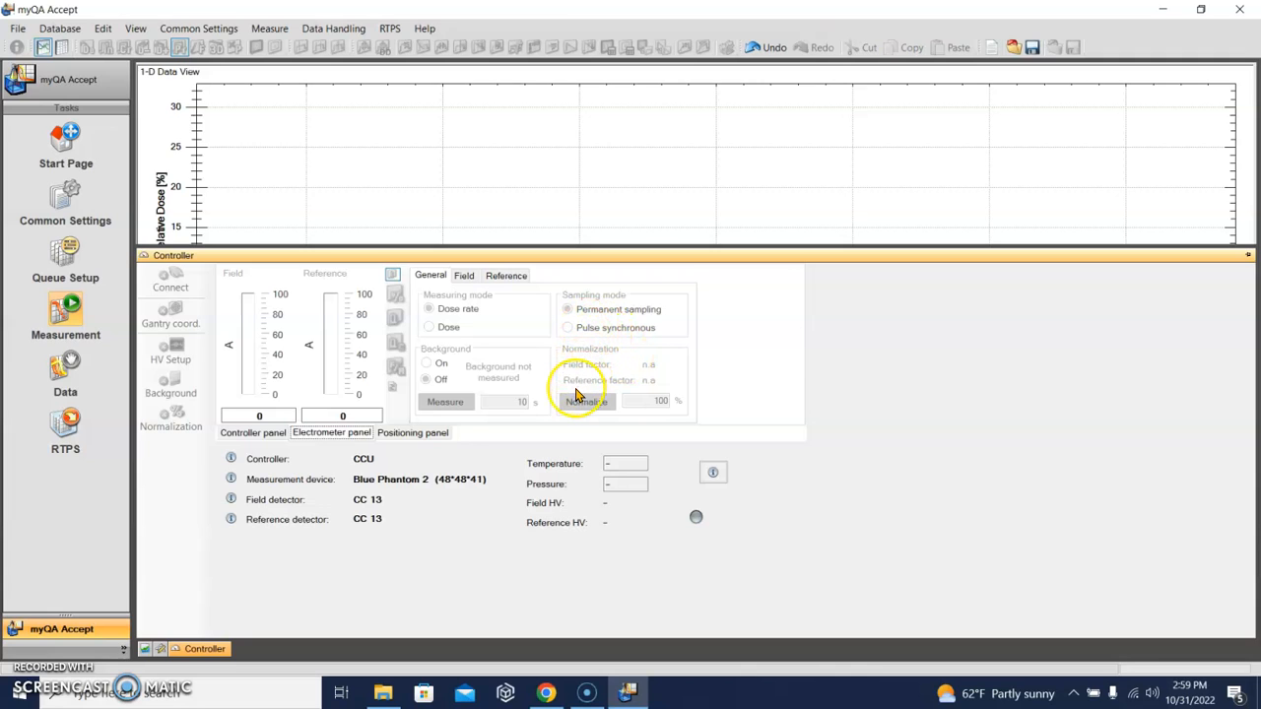
left_click(145, 650)
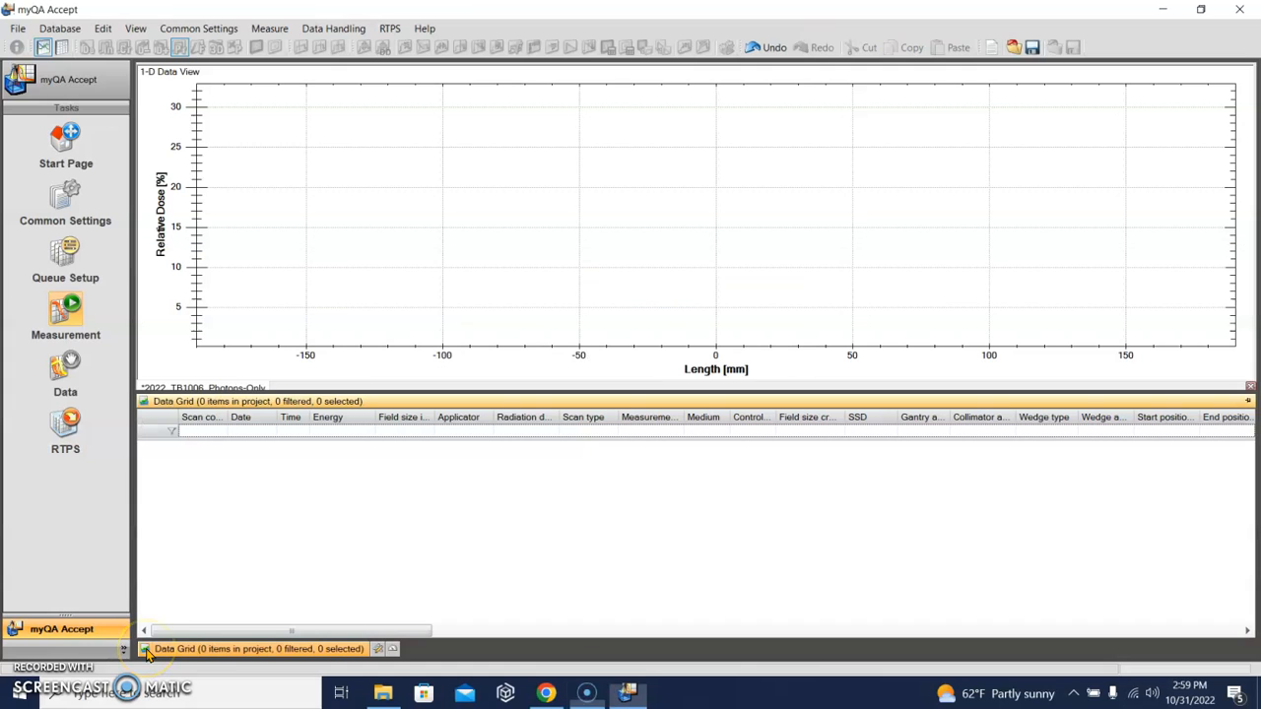
- Close the project without saving its changes and reopen 2022_TB1006_Photons-Only from the test_only folder
left_click(1252, 387)
left_click(579, 385)
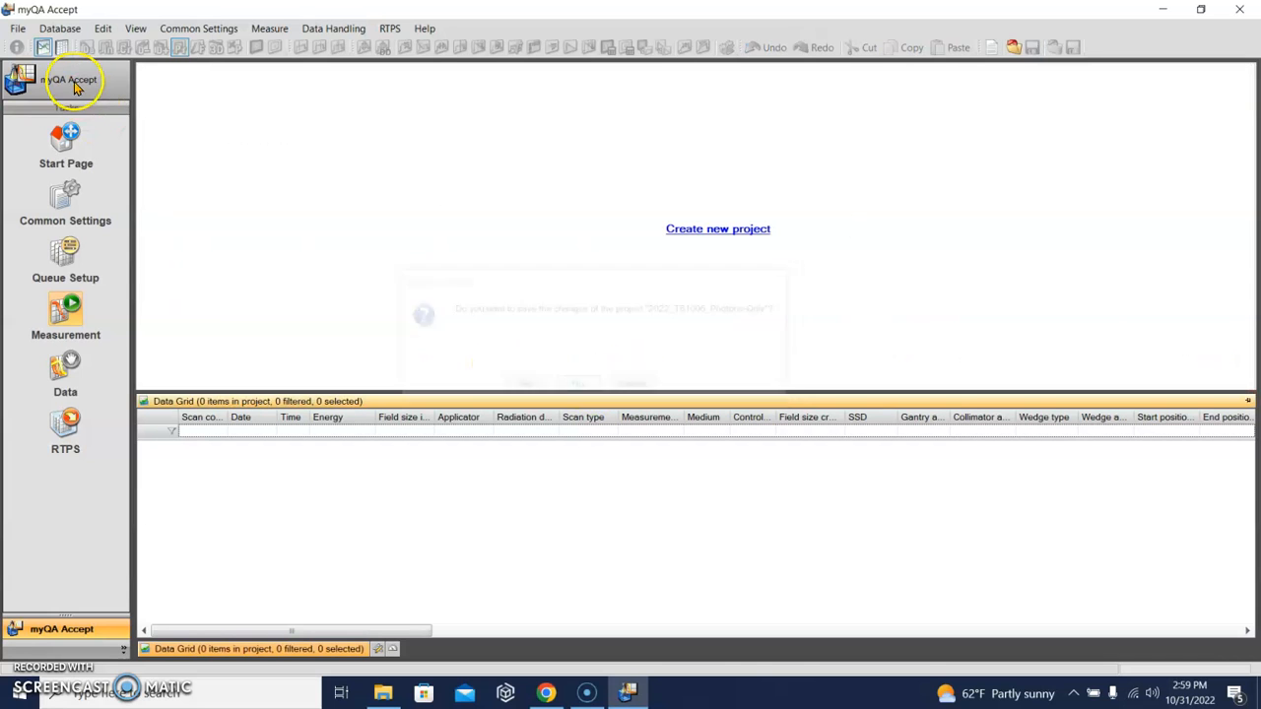
left_click(18, 27)
left_click(28, 53)
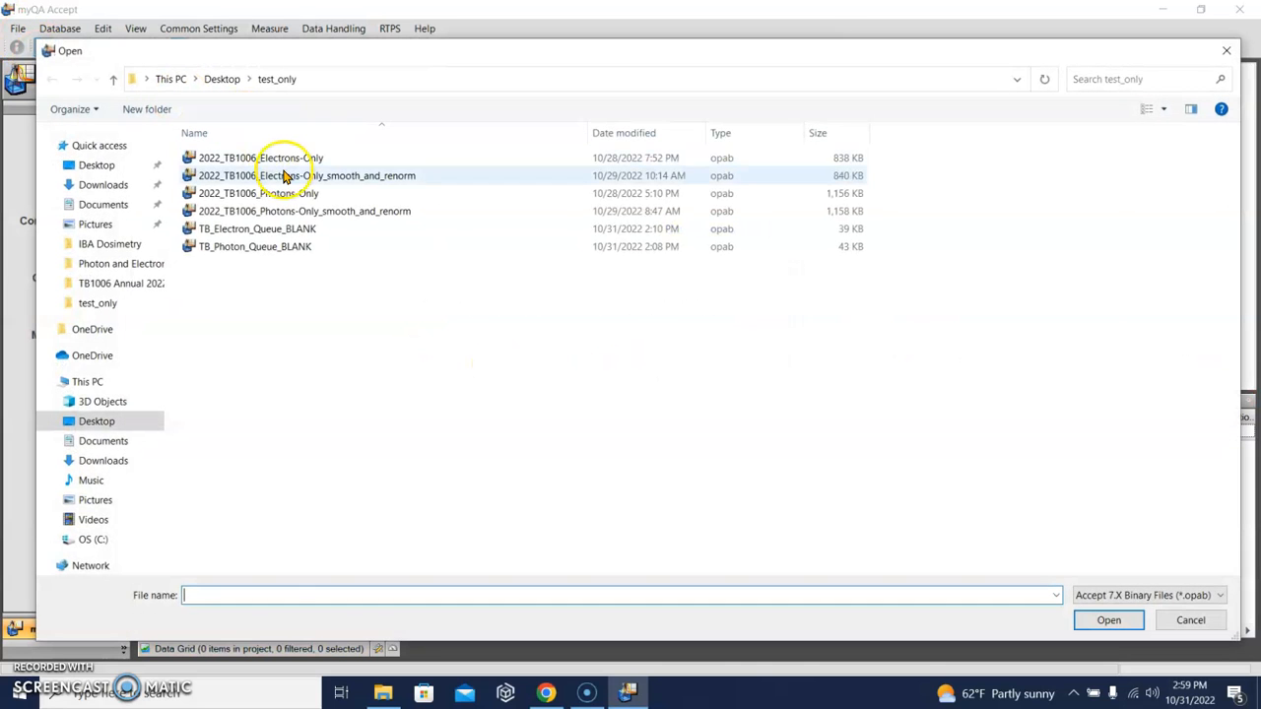
left_click(282, 193)
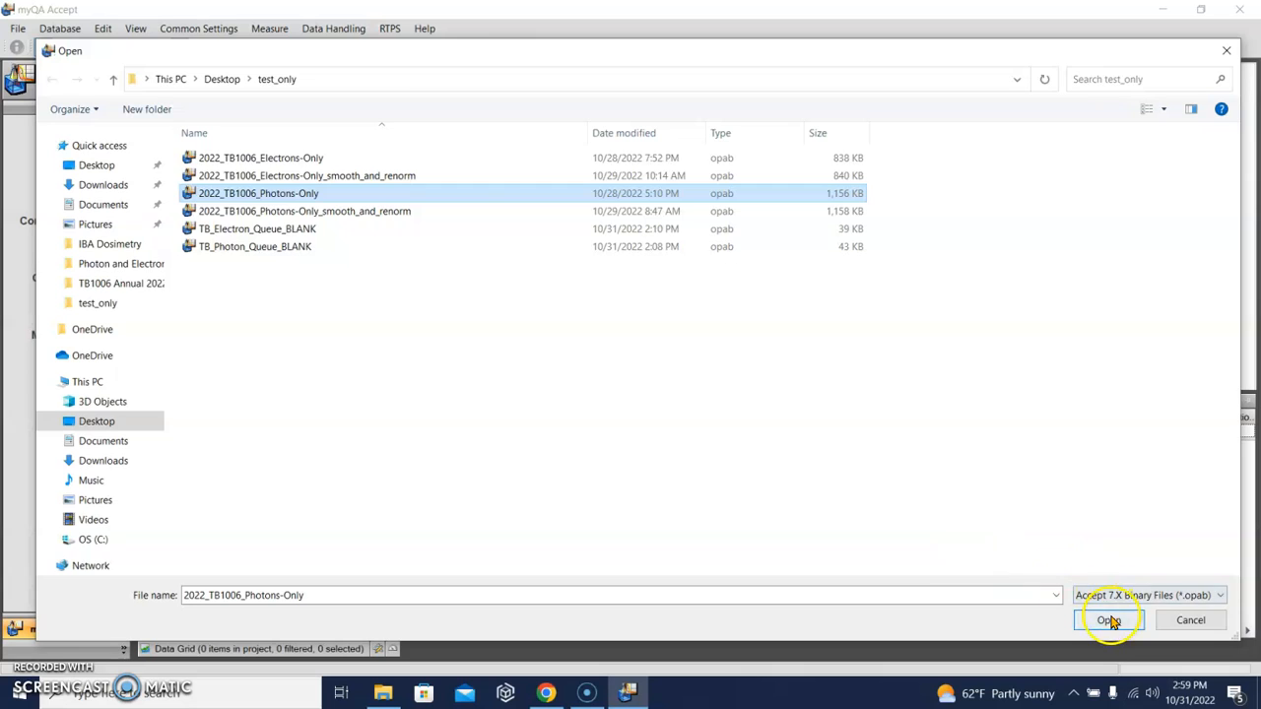
left_click(1110, 621)
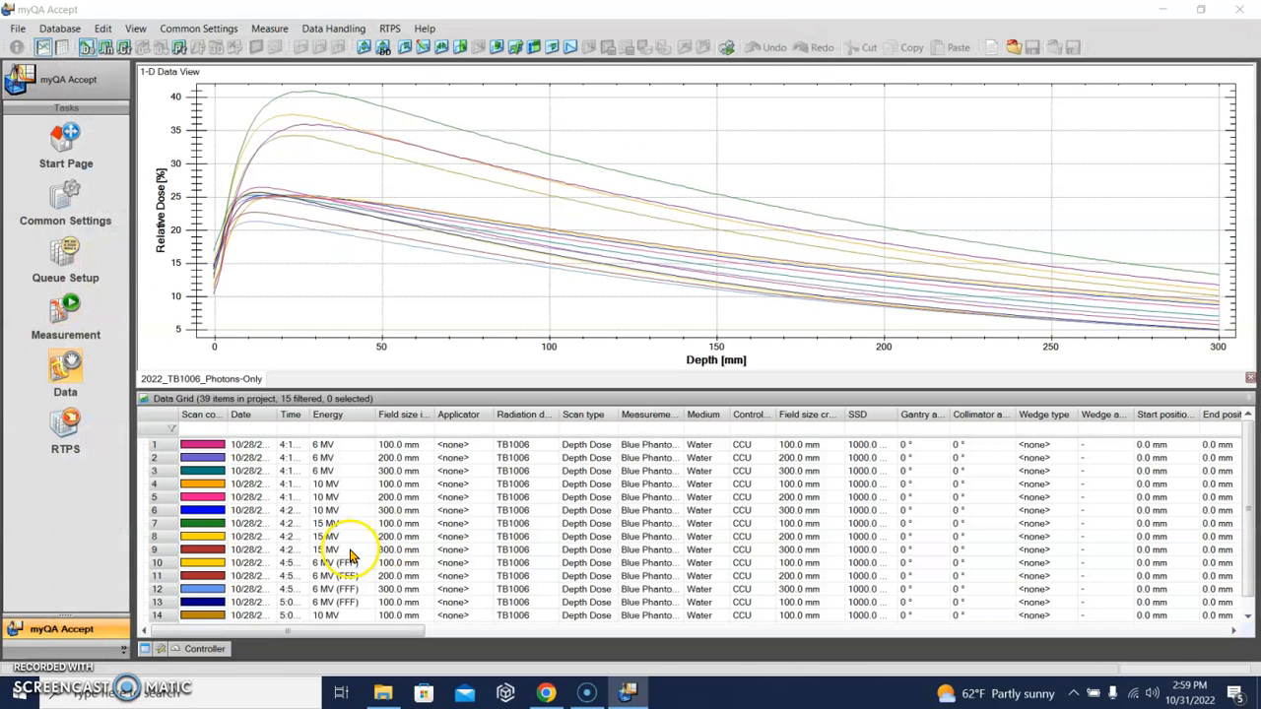
- Show the measurement queue and examine its first 6 MV depth dose items
left_click(158, 649)
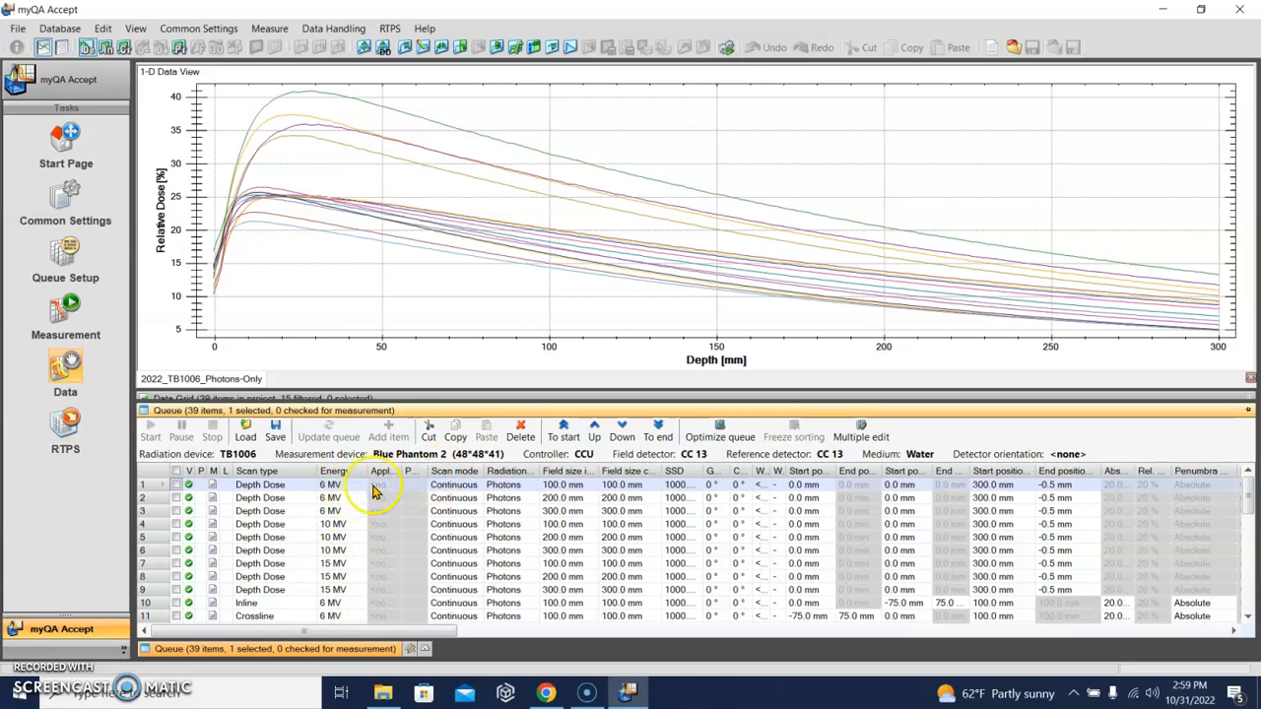
left_click(293, 497)
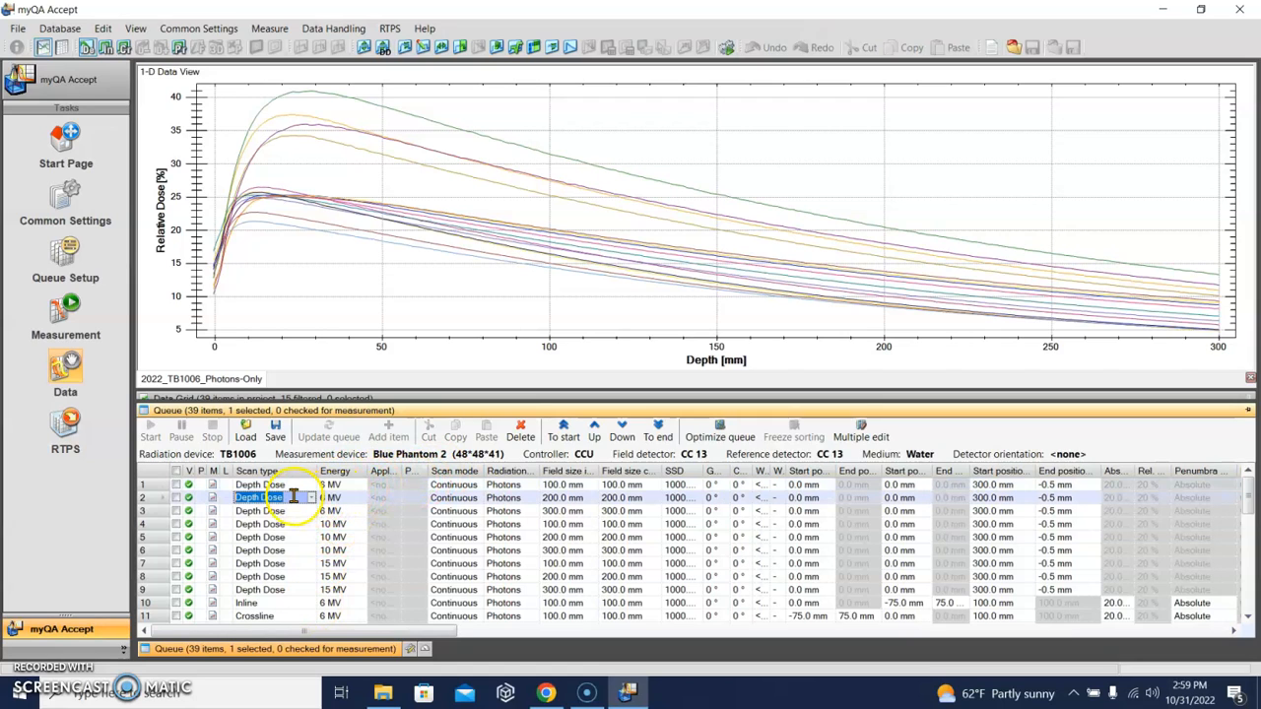
left_click(294, 484)
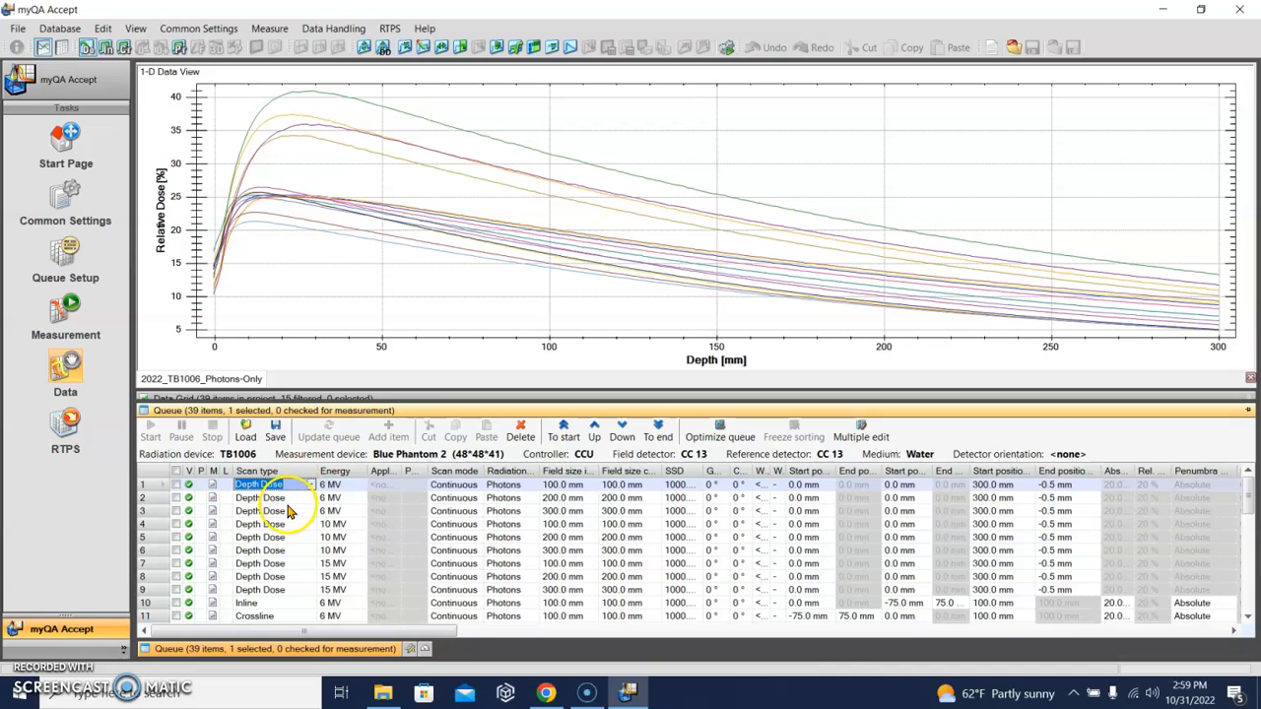
left_click(281, 498)
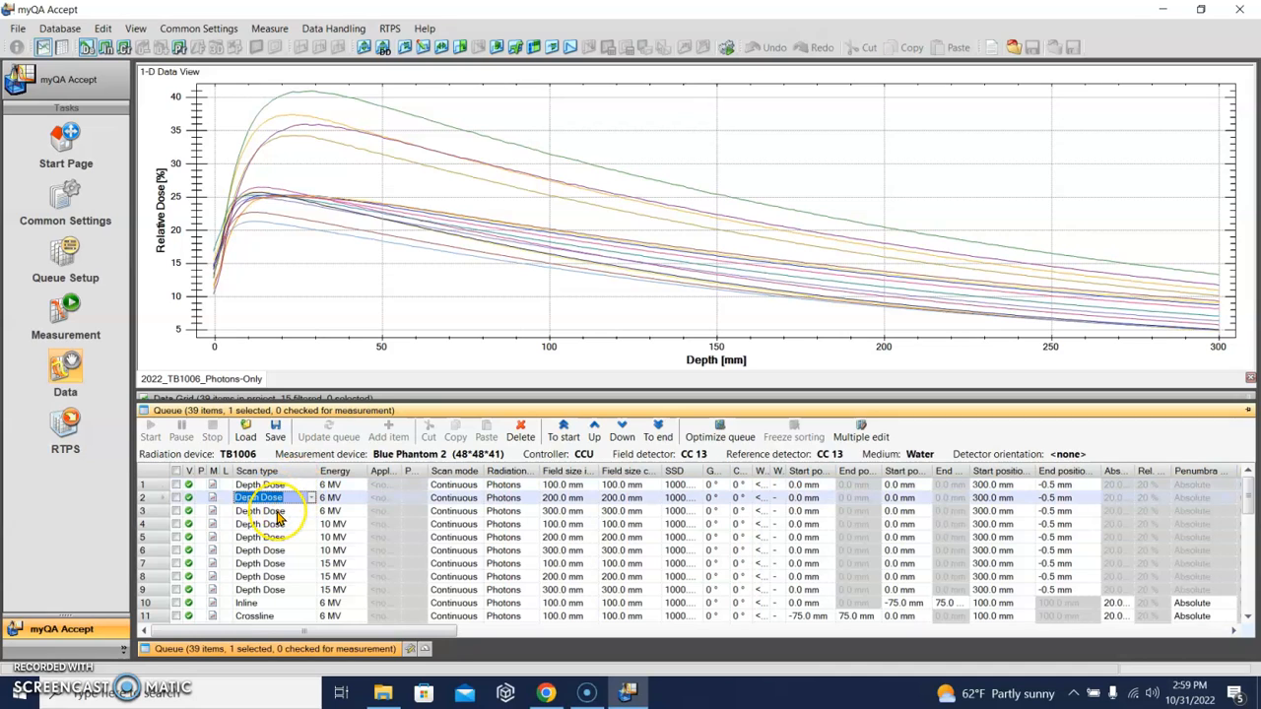
- Examine the depth dose items and the first 6 MV inline profile in the measurement queue
left_click(278, 512)
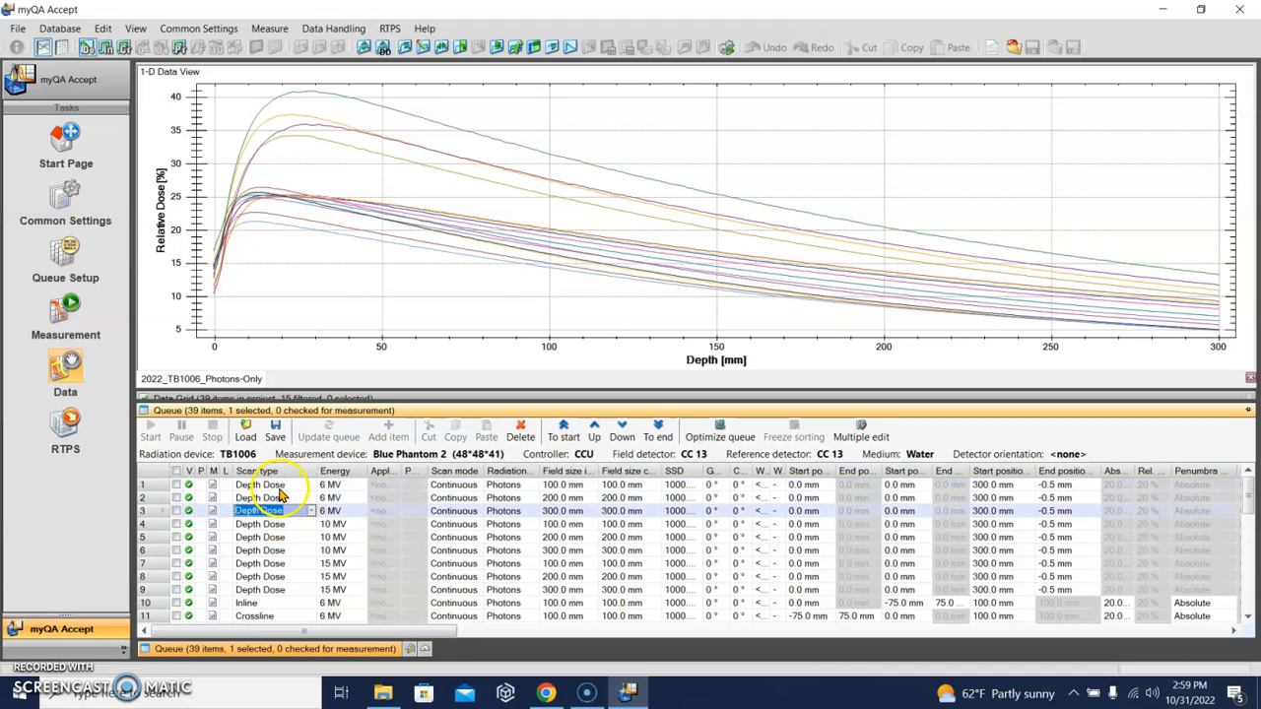
left_click(280, 484)
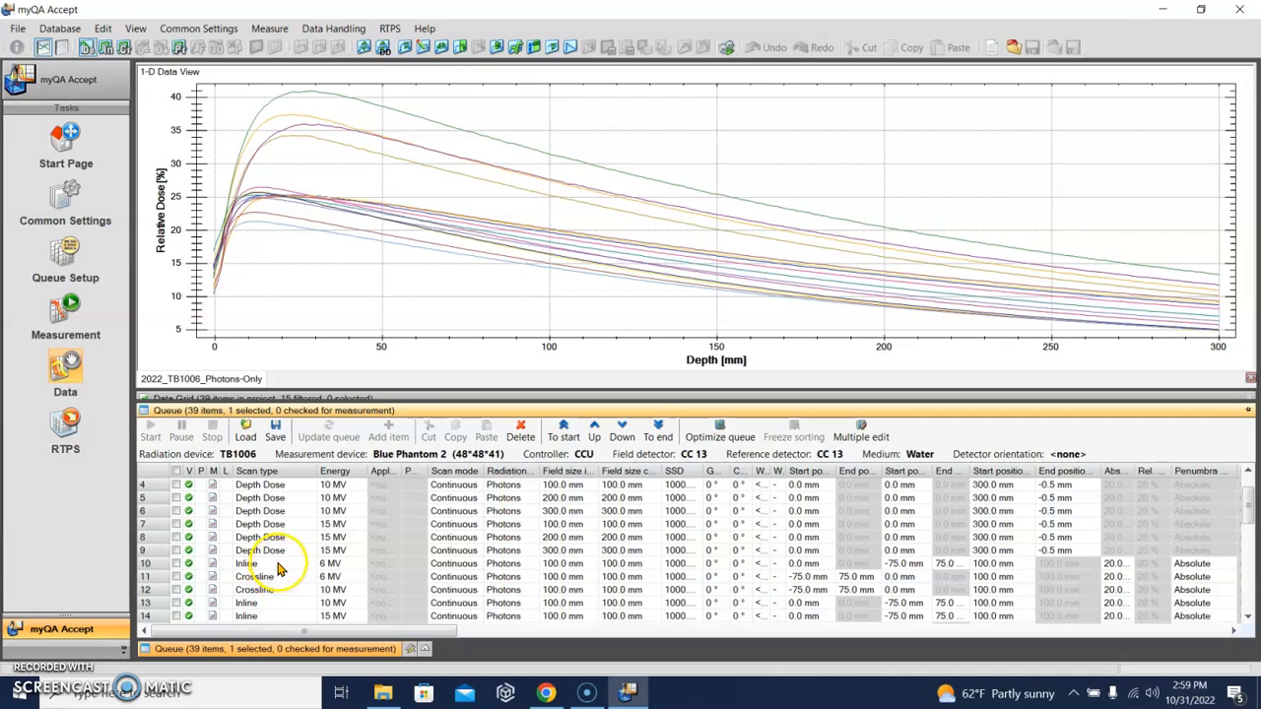
left_click(261, 564)
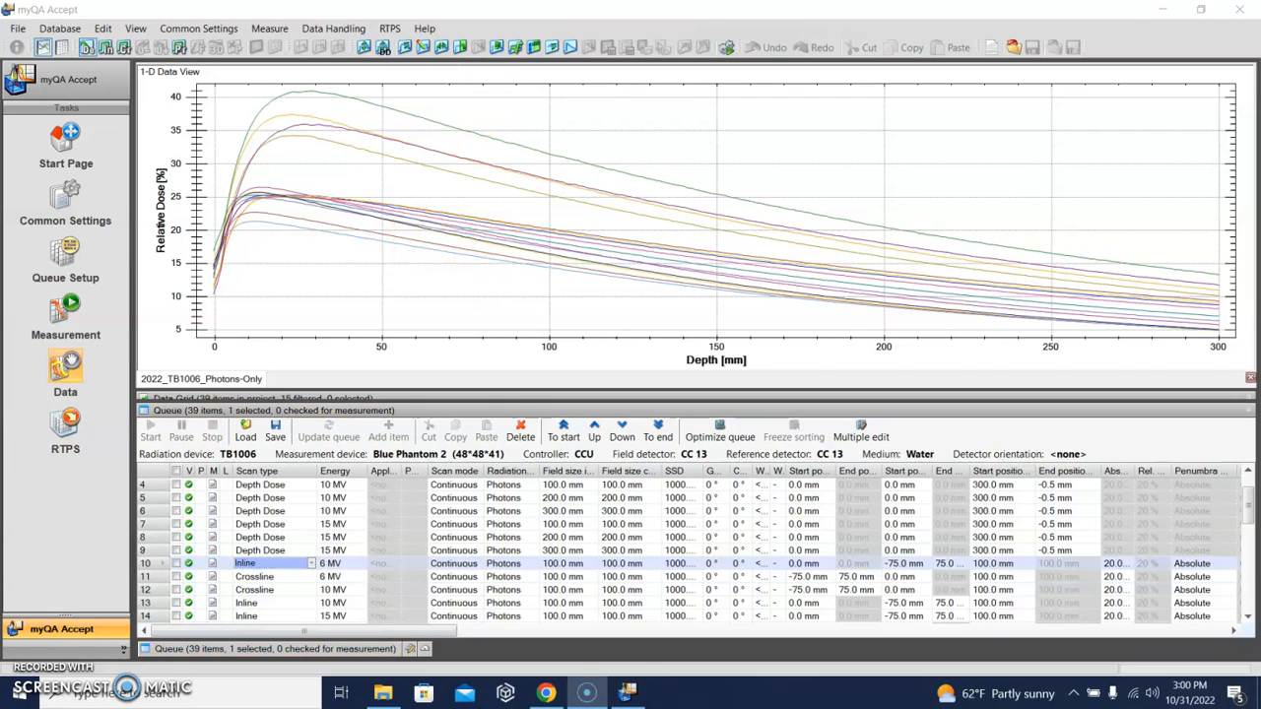
left_click(398, 178)
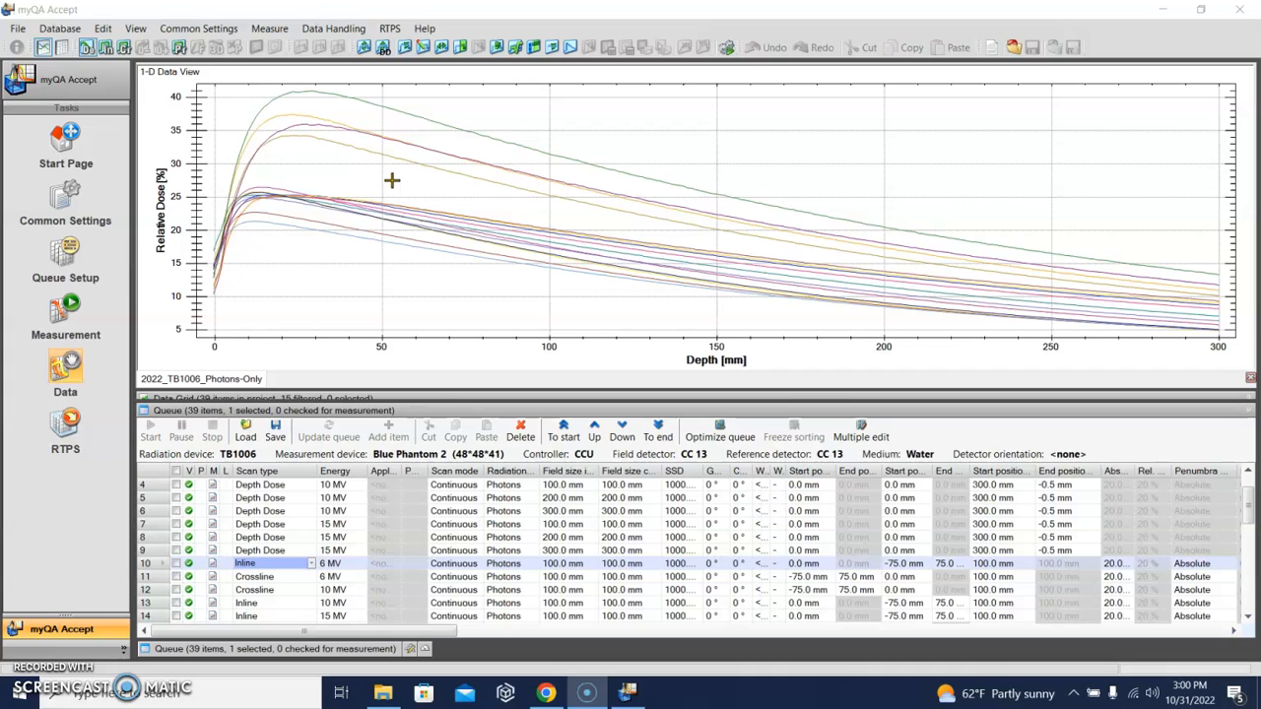
scroll(302, 517, "up", 1)
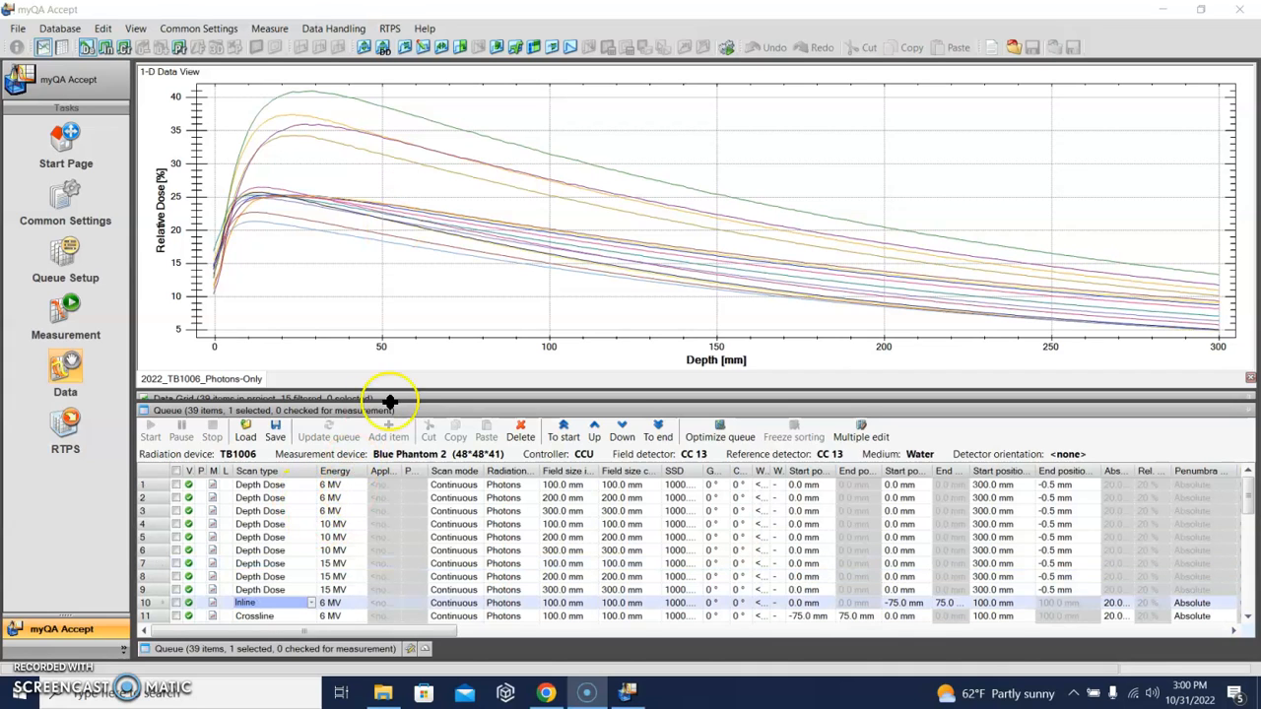
- Smooth all depth dose curves with the Least Square algorithm, a 5.0 mm sliding window and 0.2 mm resolution between start and stop coordinates
right_click(410, 185)
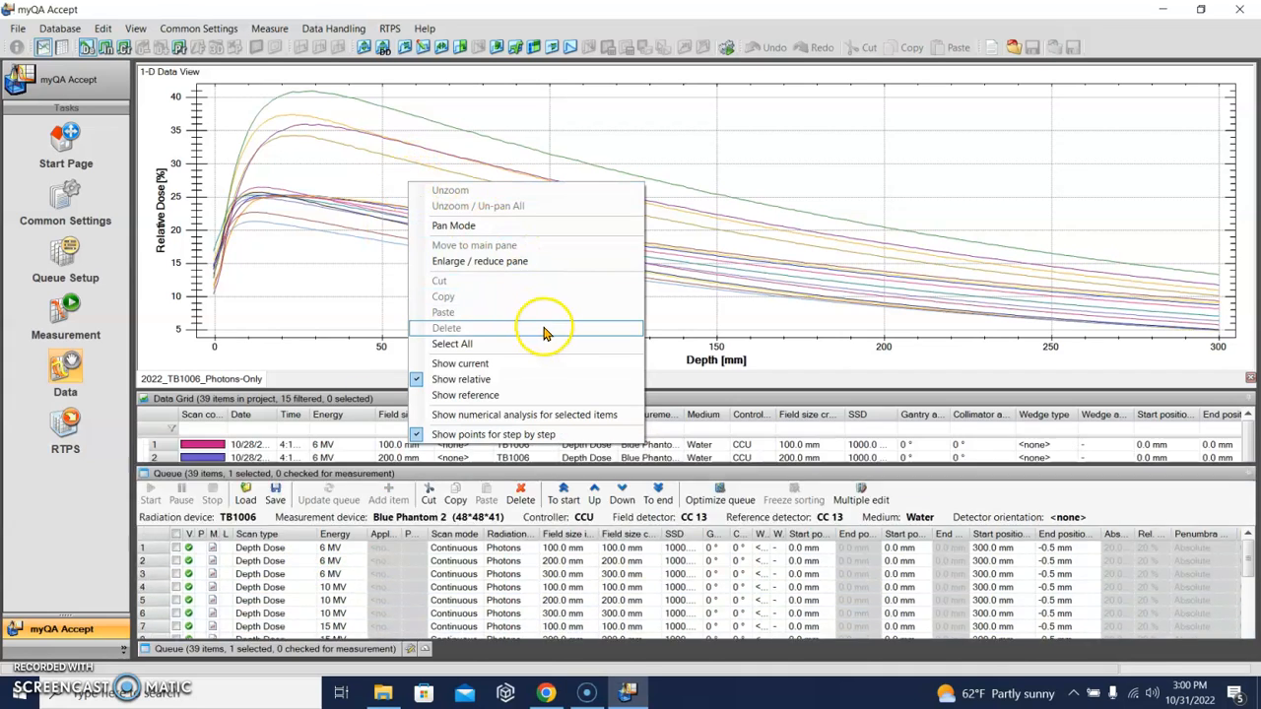
left_click(453, 344)
left_click(320, 31)
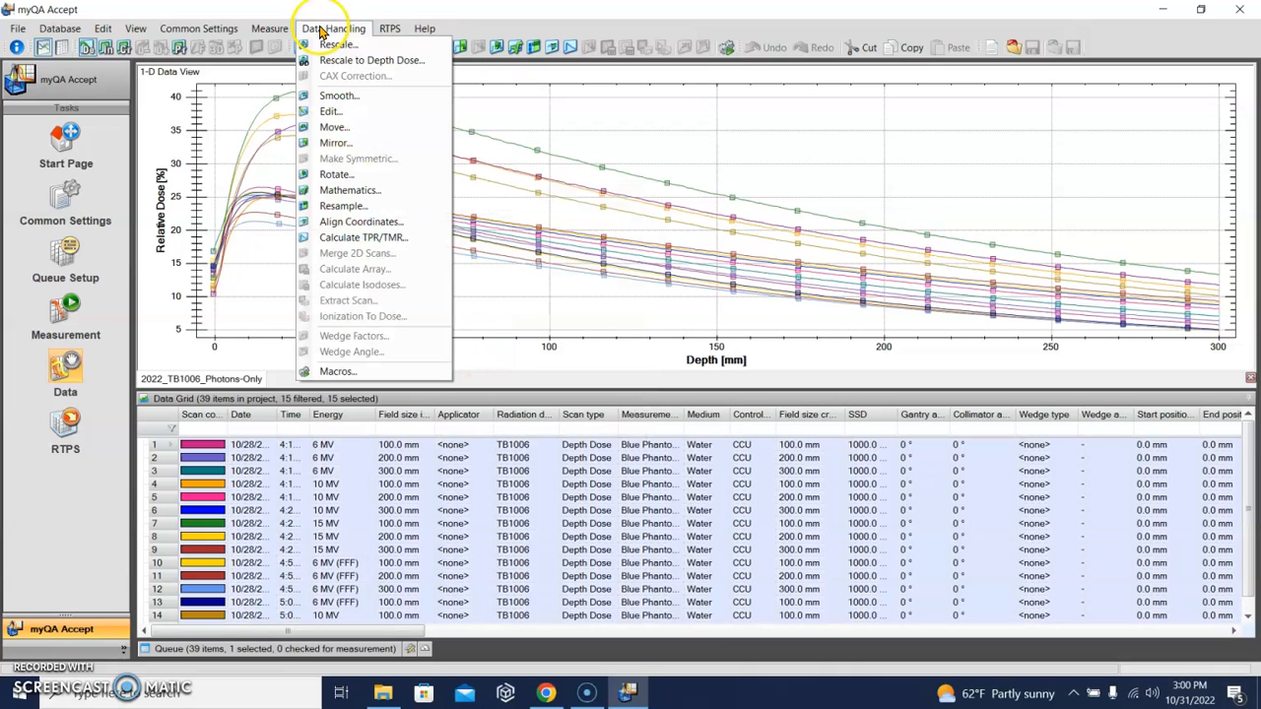
left_click(340, 94)
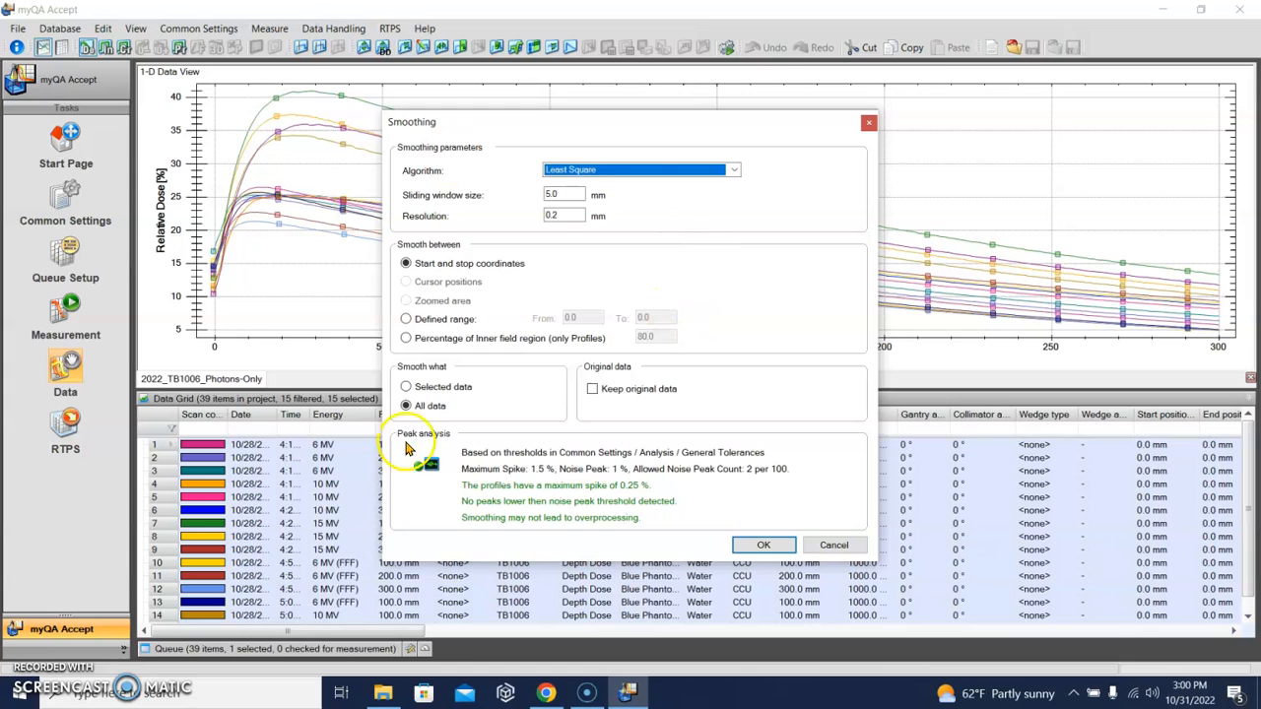
left_click(764, 547)
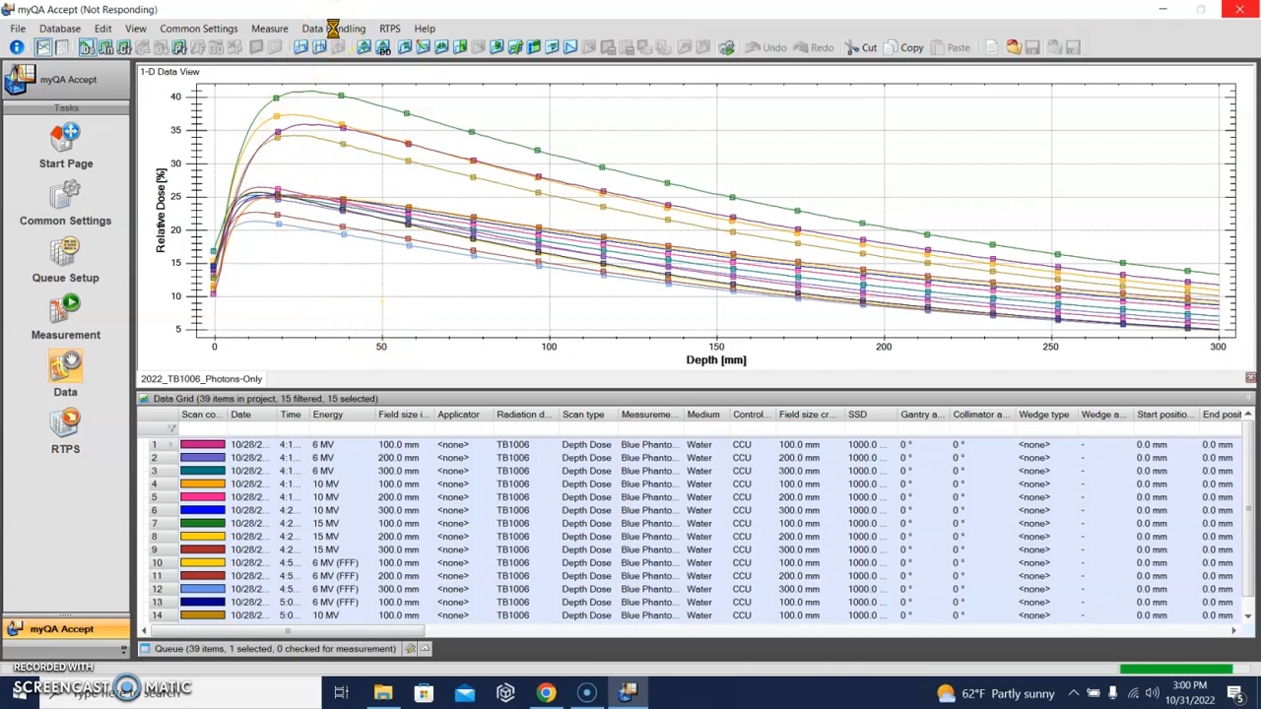
- Rescale all depth dose data to 100.00 % at the dose maximum without keeping the original data
left_click(333, 27)
left_click(335, 44)
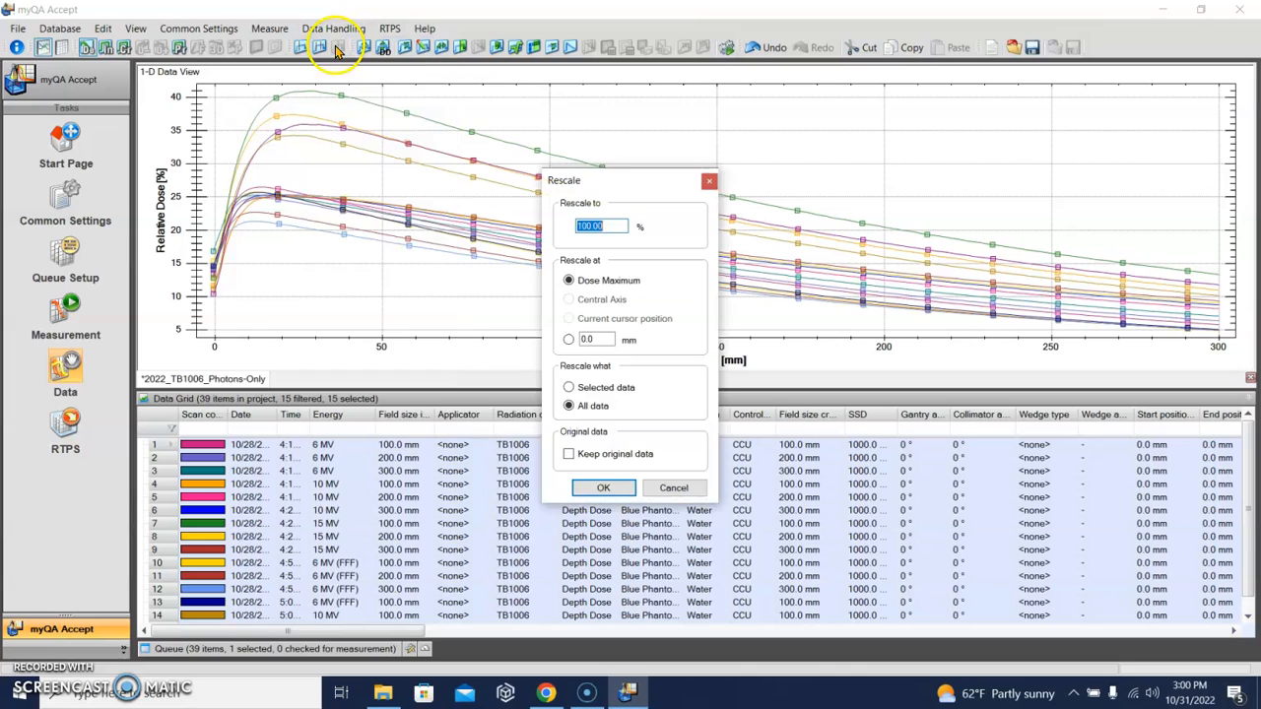
left_click(602, 489)
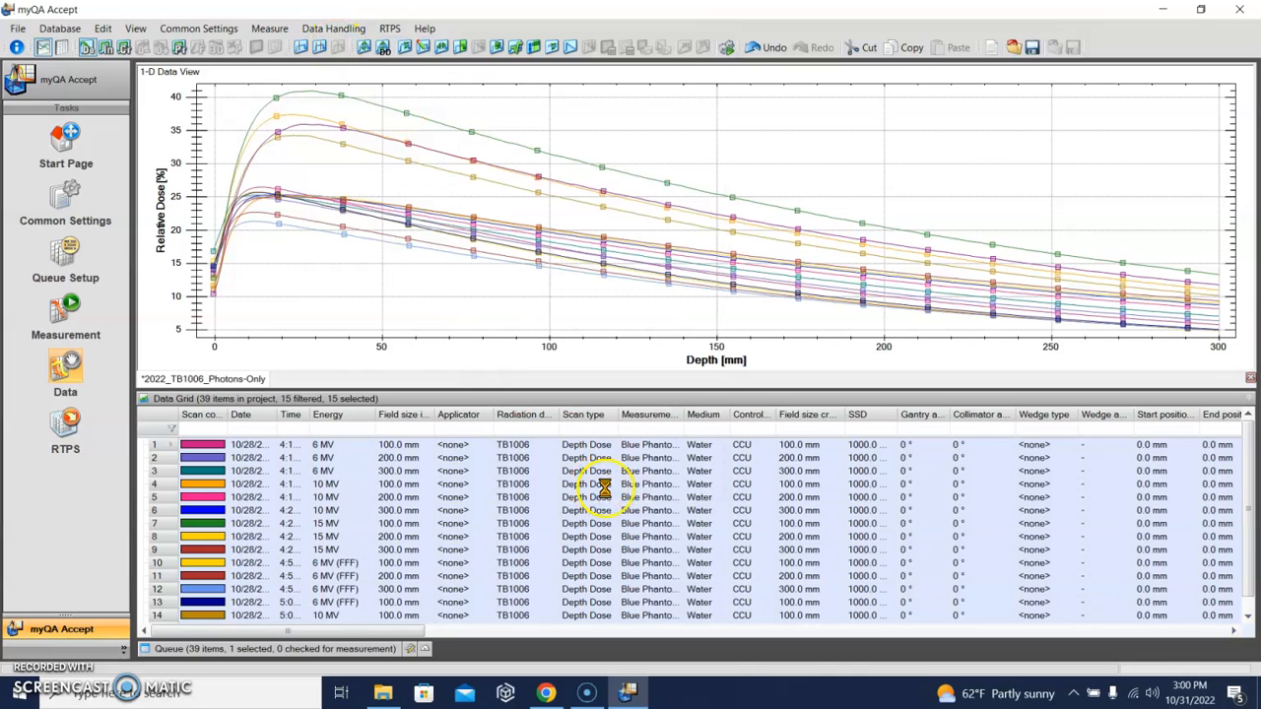
left_click(335, 31)
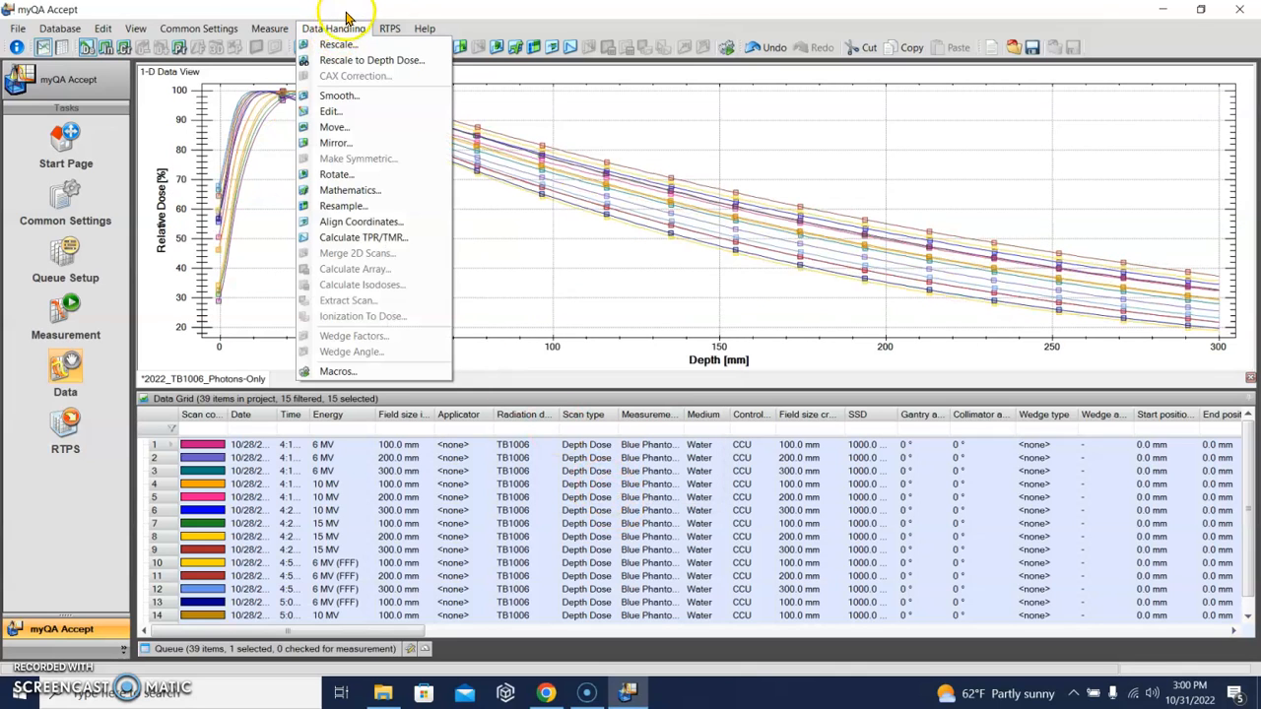
left_click(347, 20)
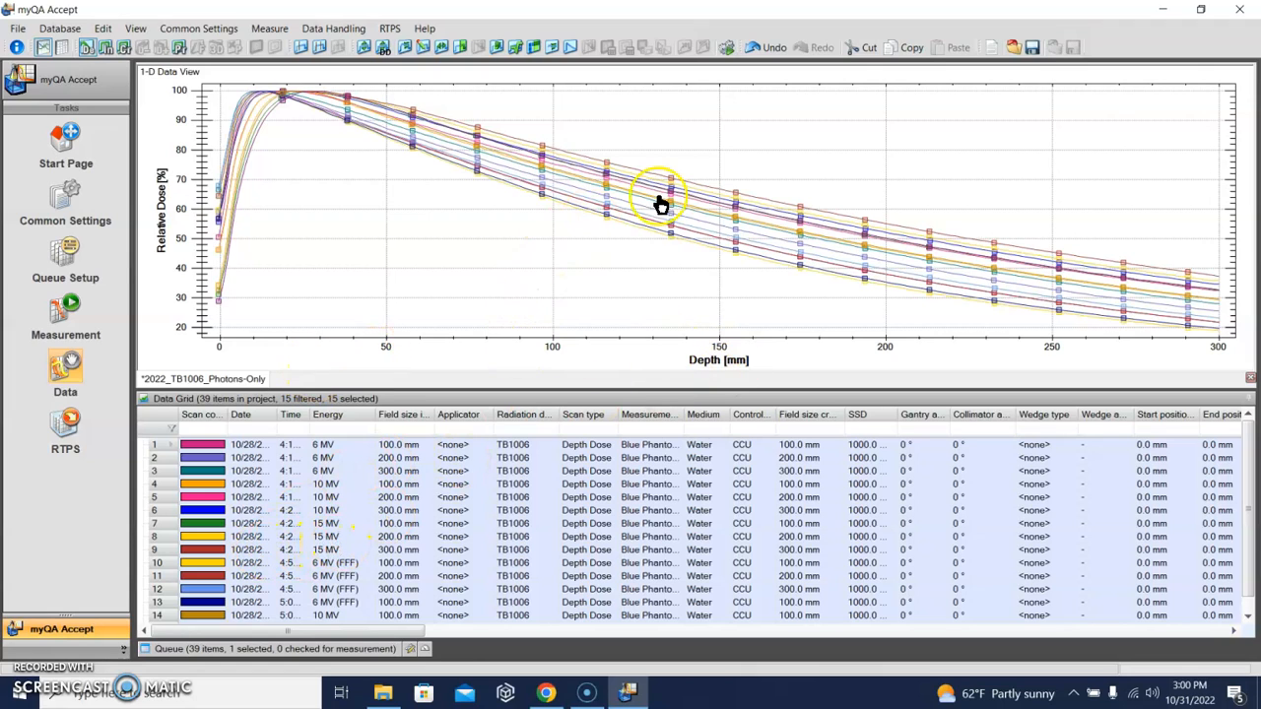
- Show the numerical analysis for the selected curves and check R100, Dmax and D100 of individual 6 MV and 10 MV scans
right_click(796, 141)
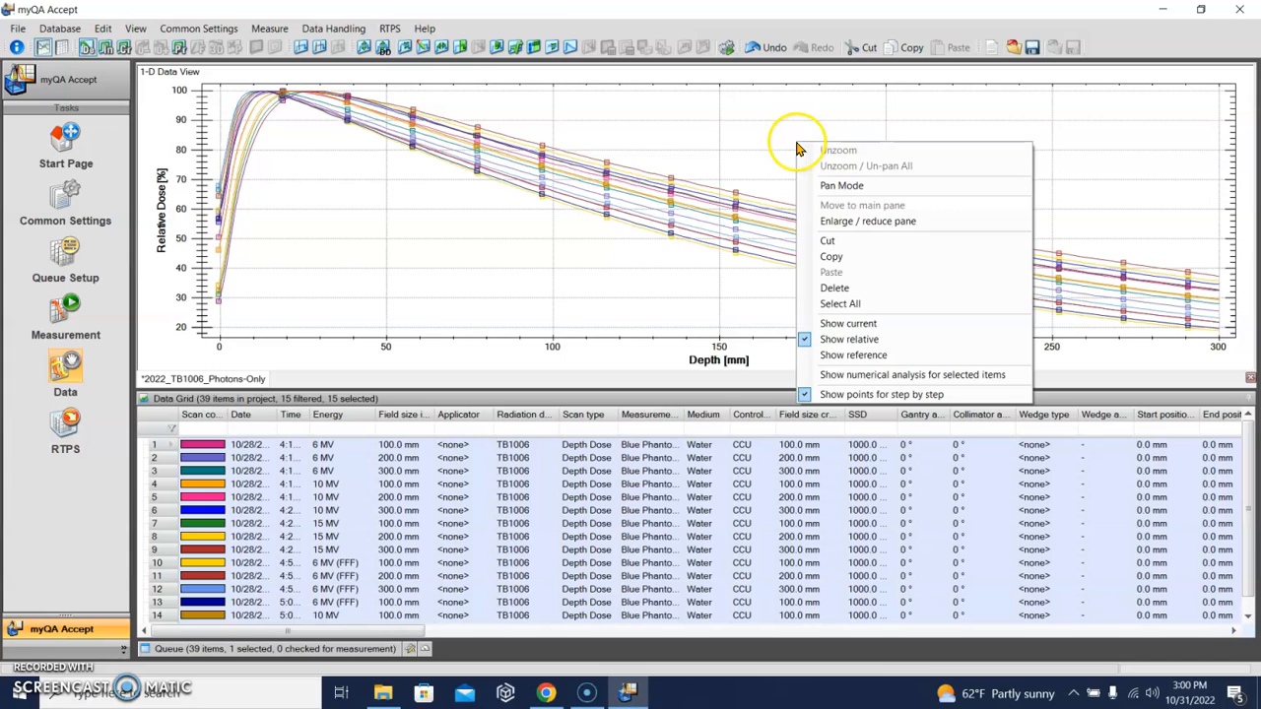
left_click(884, 383)
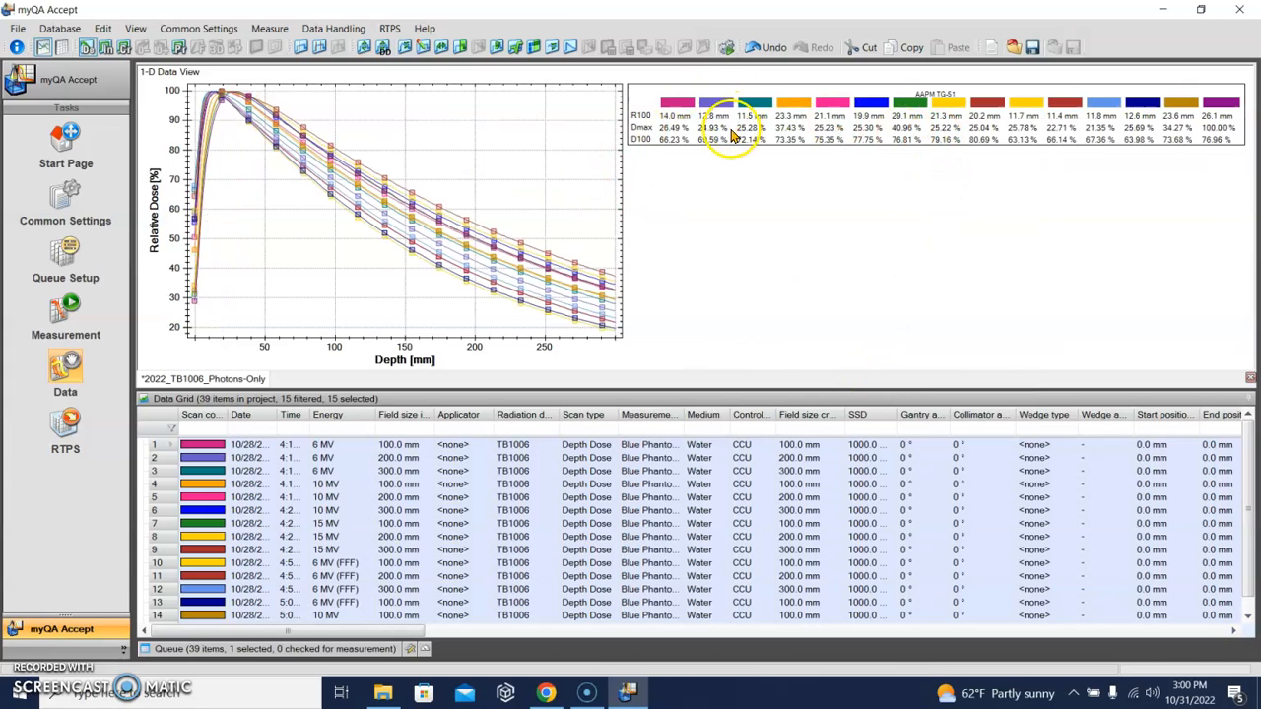
left_click(433, 473)
left_click(405, 445)
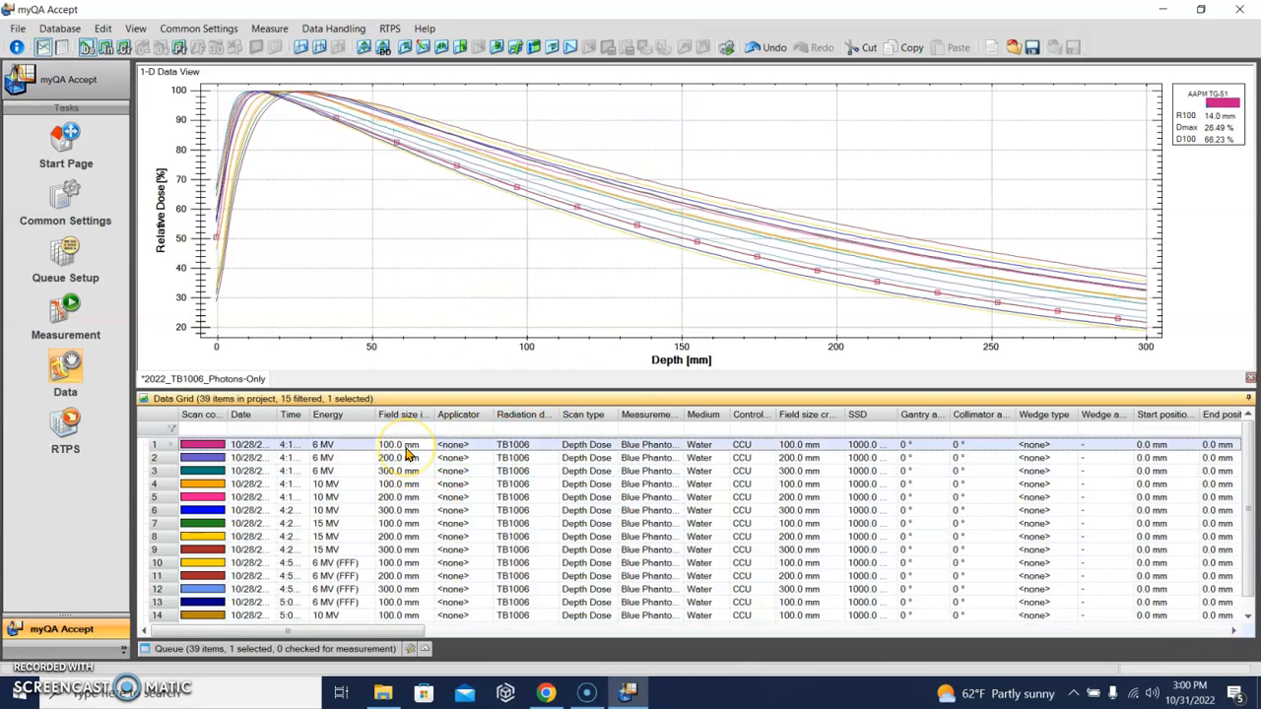
left_click(424, 459)
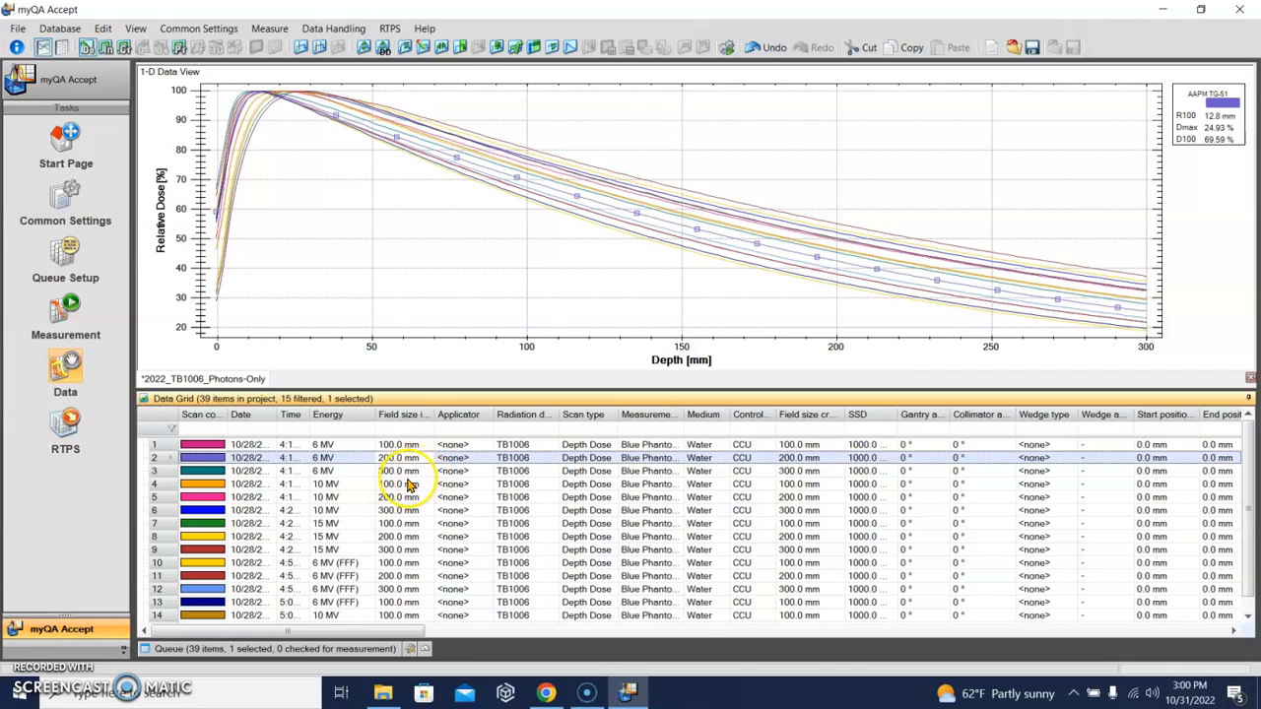
left_click(409, 484)
left_click(399, 496)
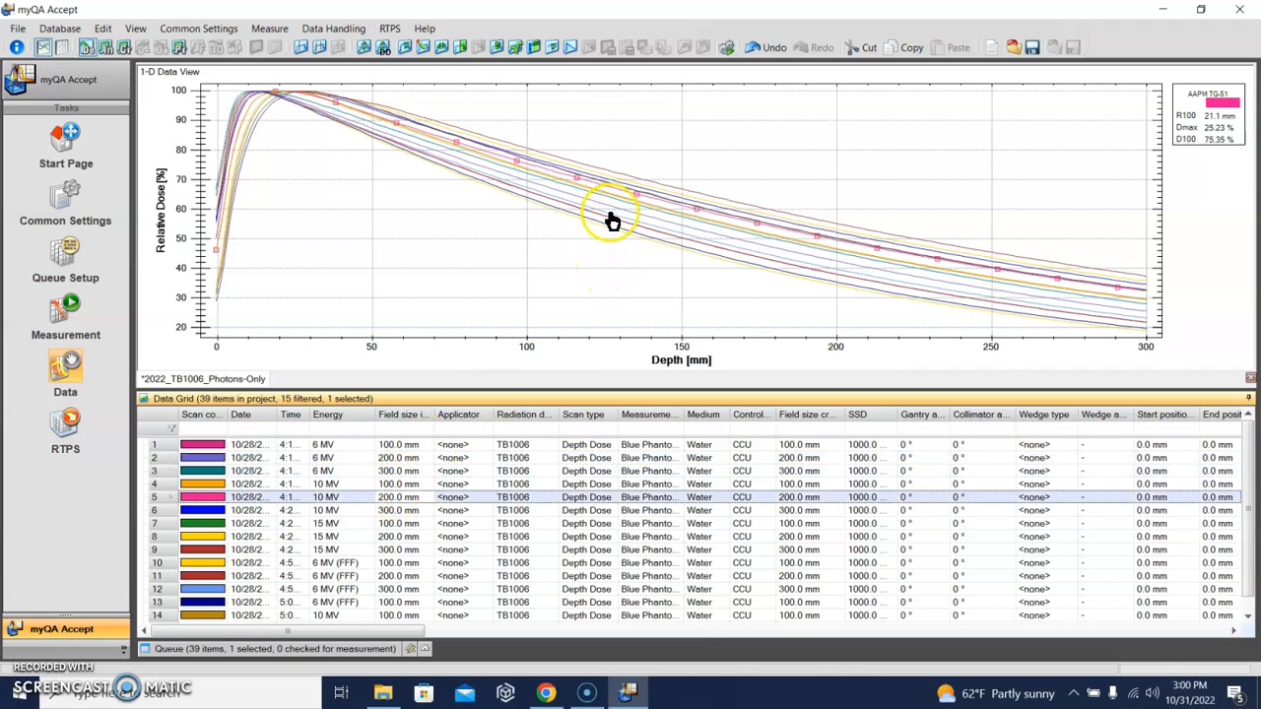
left_click(613, 221)
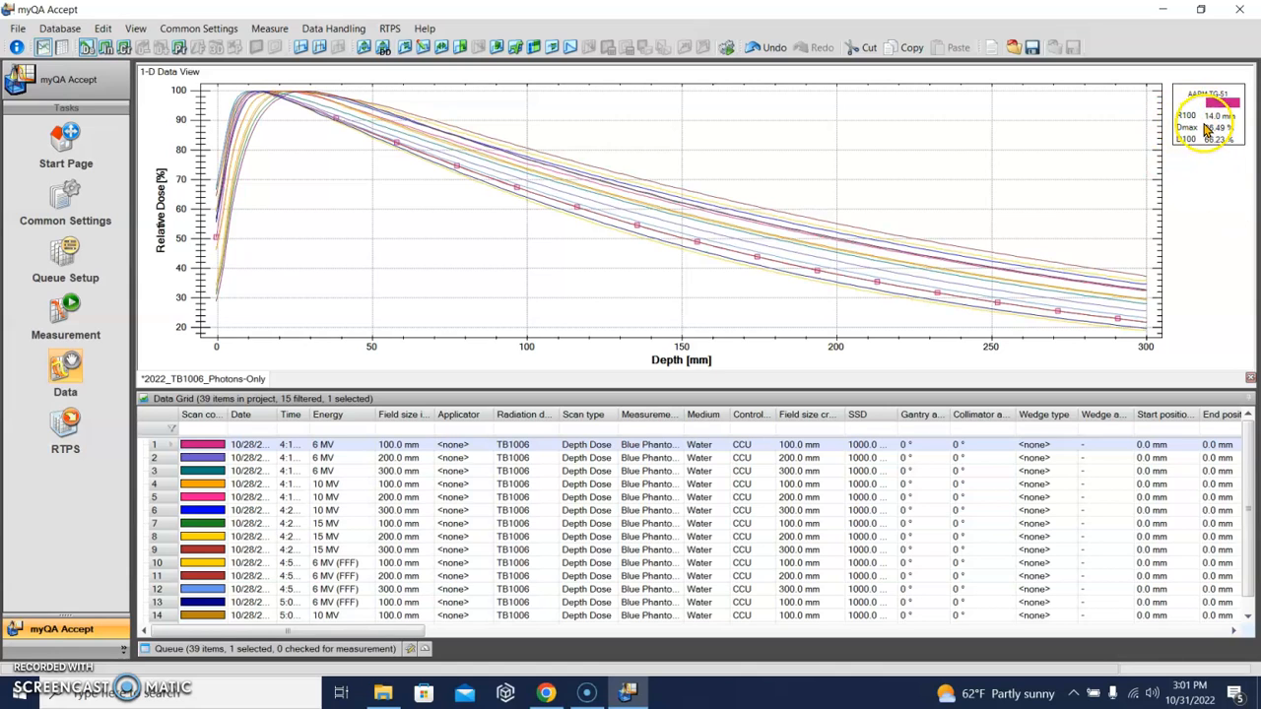
- Review the Electron Depth Dose analysis parameters in the common settings and return to the measurement view
left_click(61, 201)
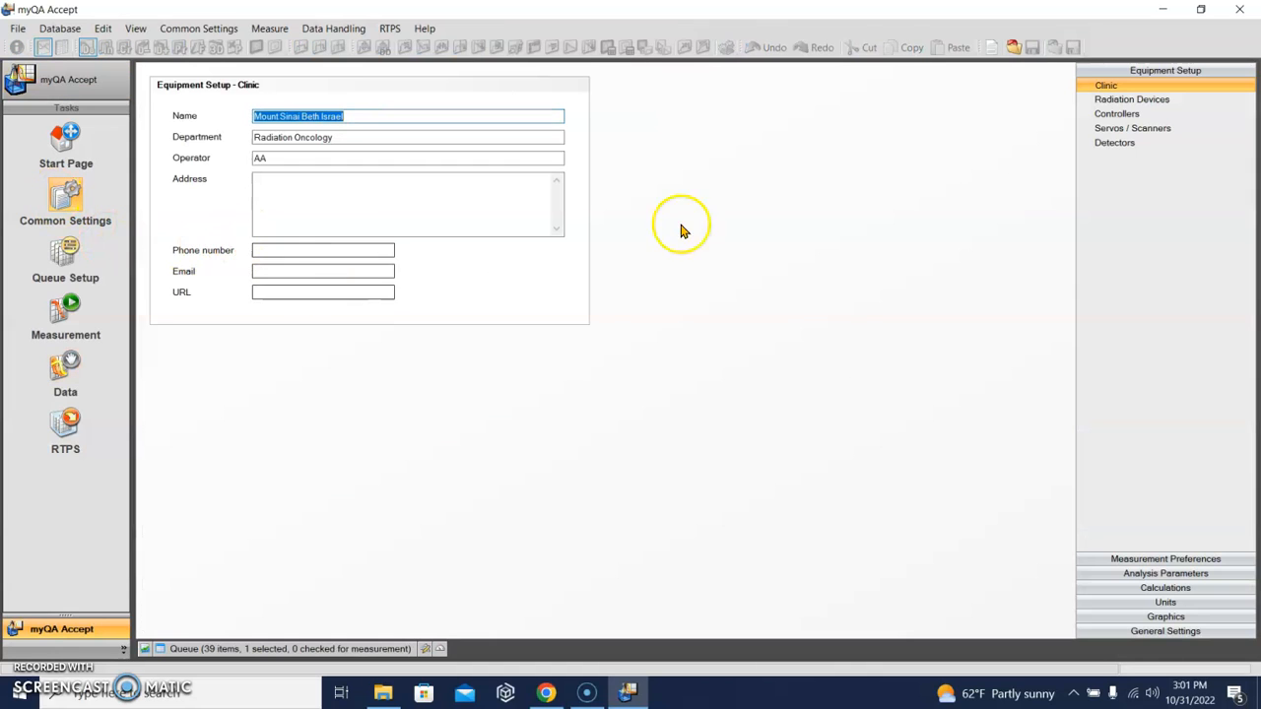
left_click(1180, 574)
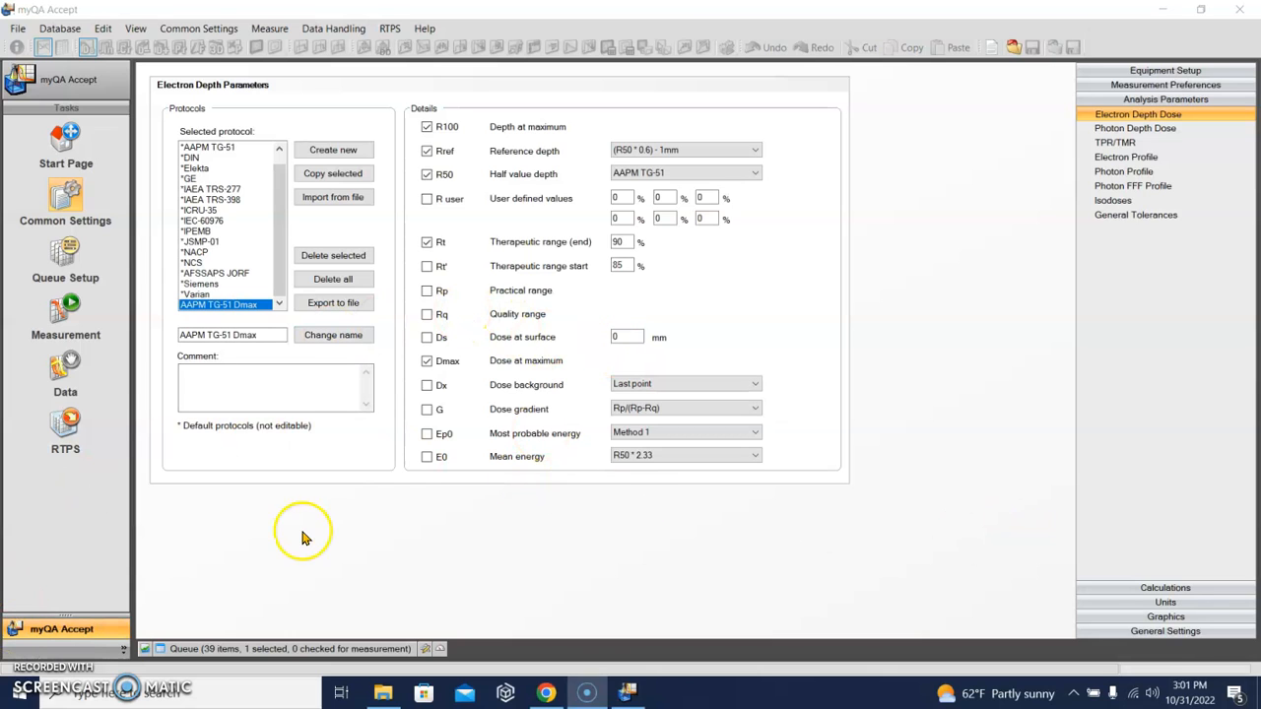
left_click(59, 325)
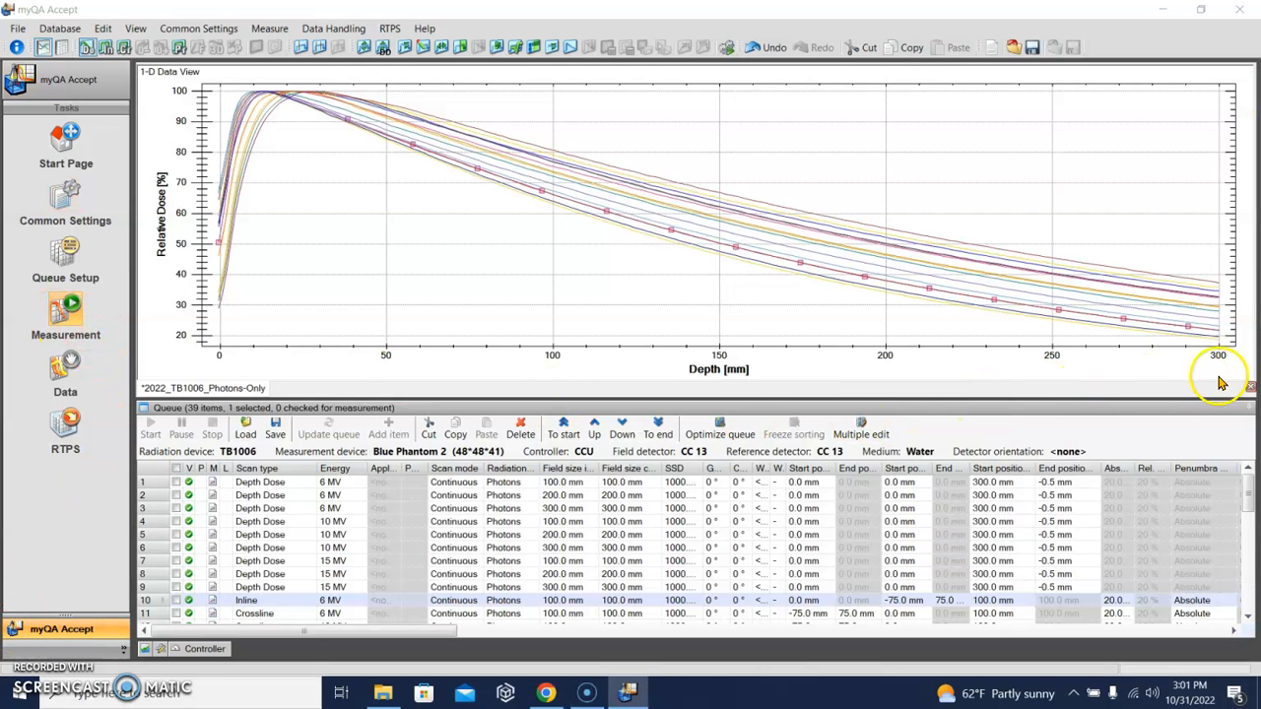
- Close the photon project without saving its changes and open 2022_TB1006_Electrons-Only from the test_only folder
left_click(1250, 389)
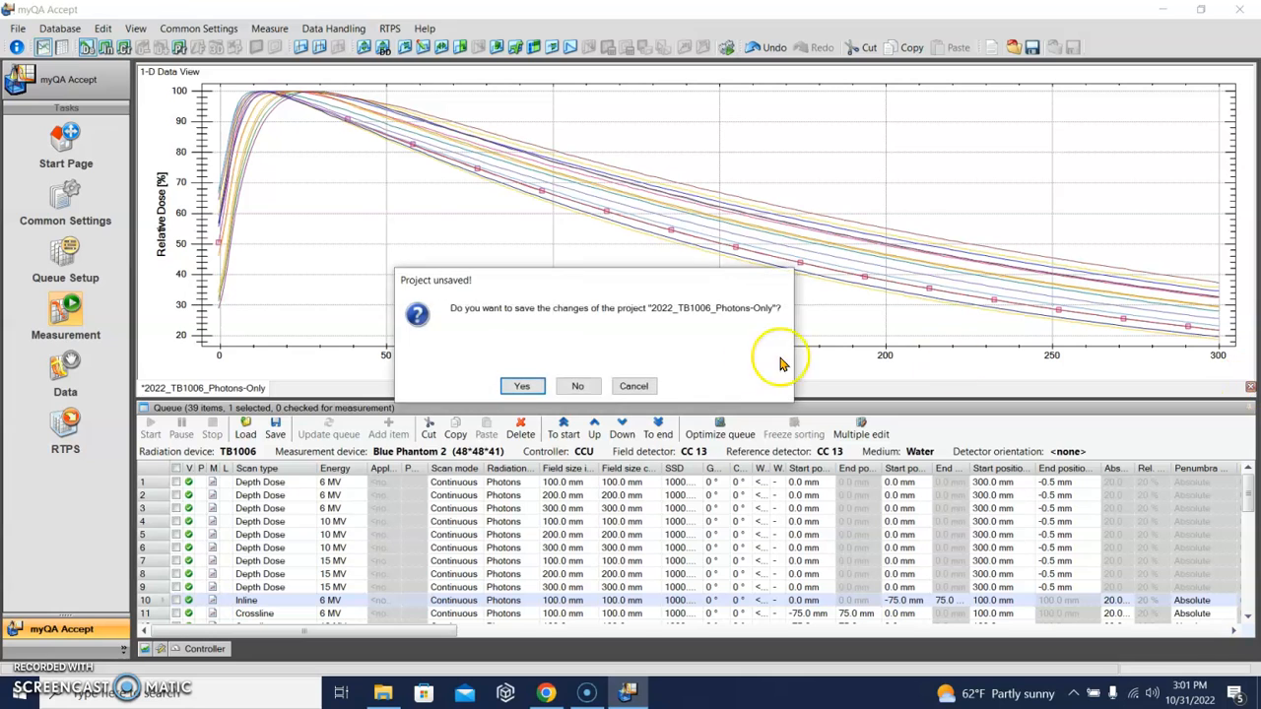
left_click(575, 386)
left_click(18, 28)
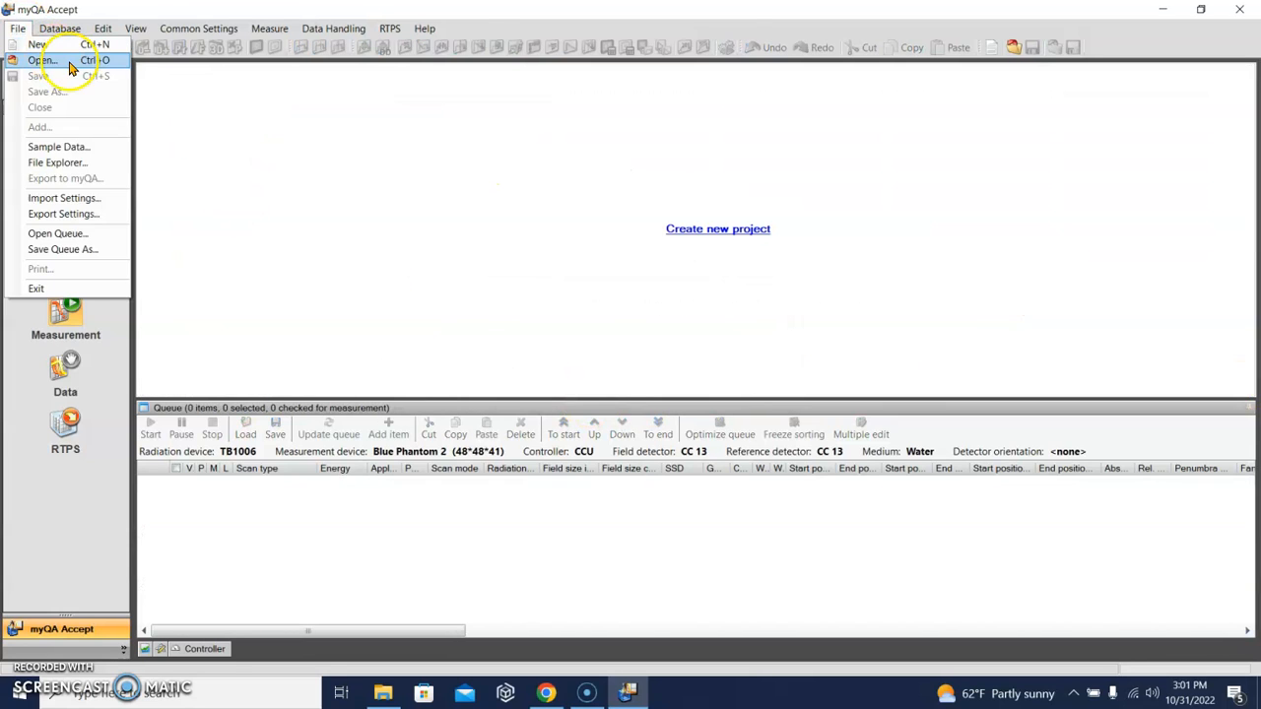
left_click(35, 53)
left_click(247, 161)
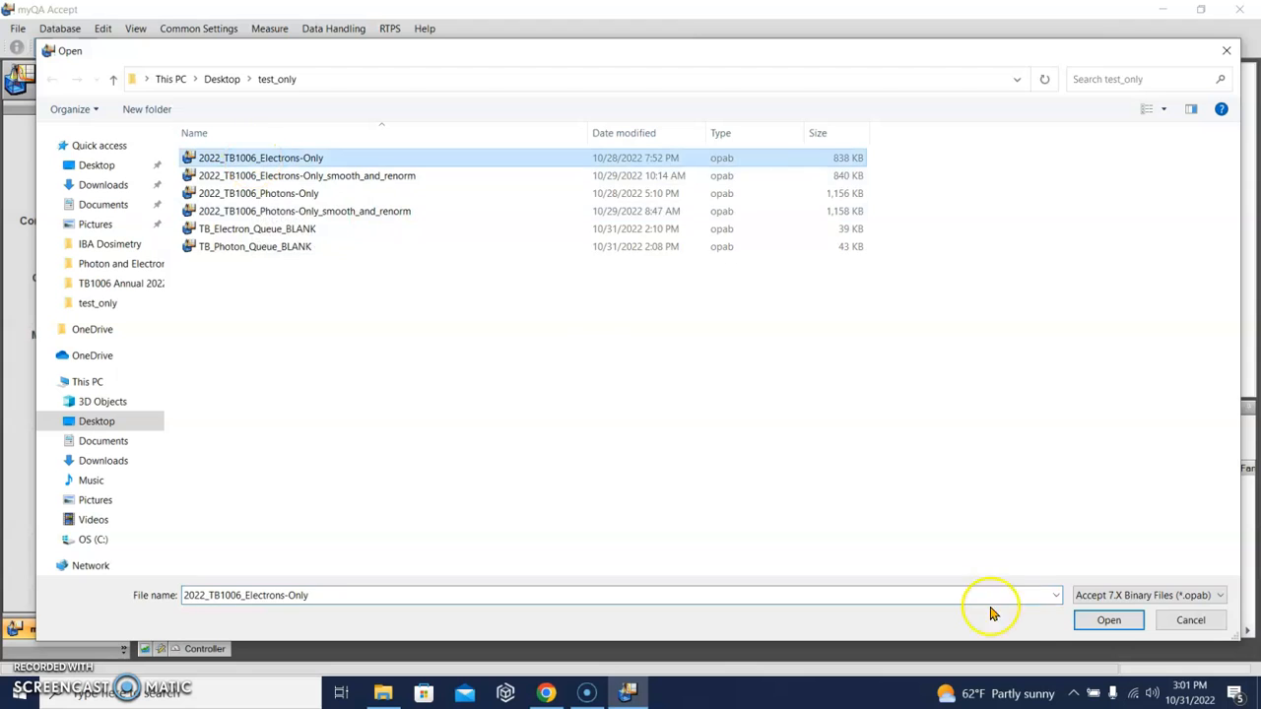
left_click(1101, 621)
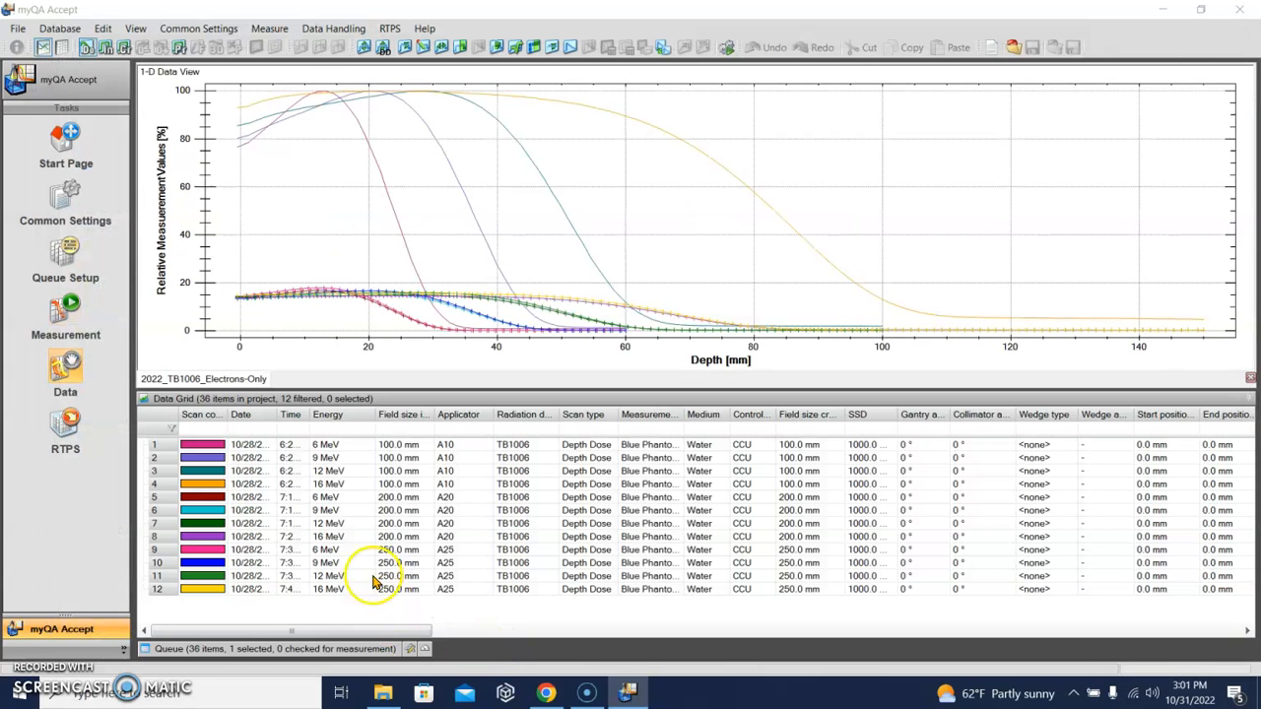
- View the electron measurement queue and delete all depth dose scans from the project's data
left_click(207, 652)
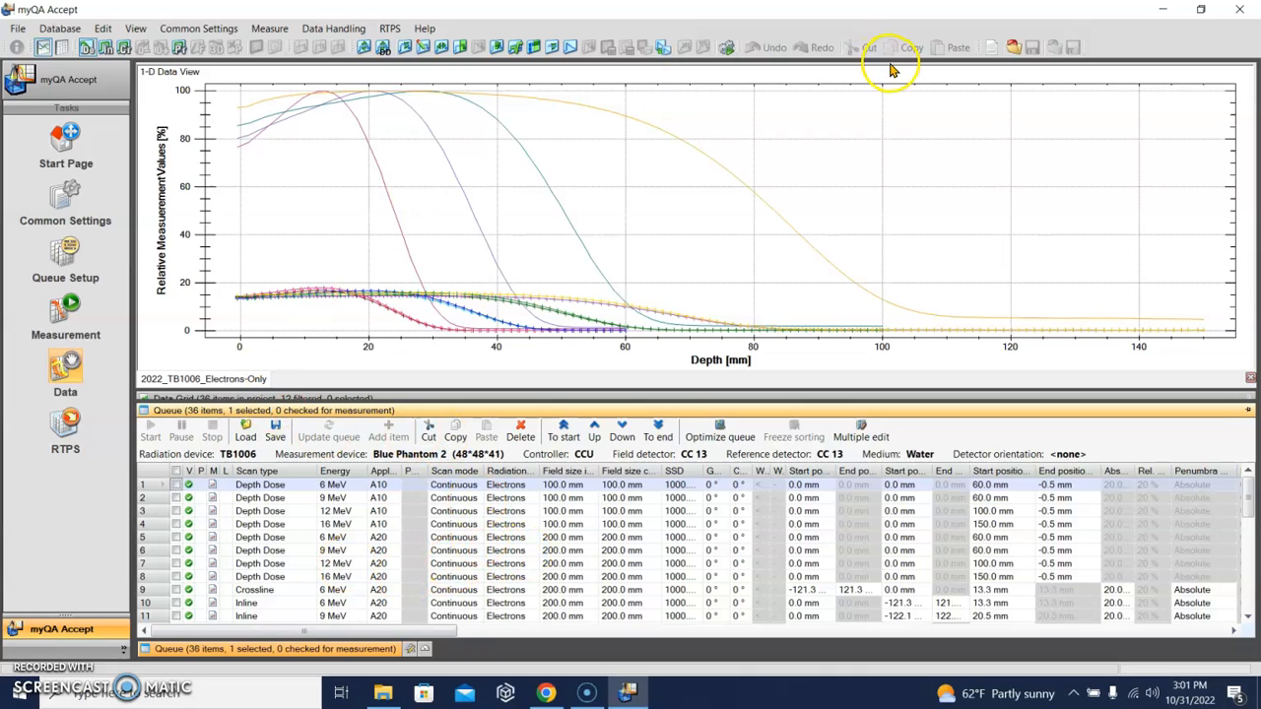
right_click(649, 215)
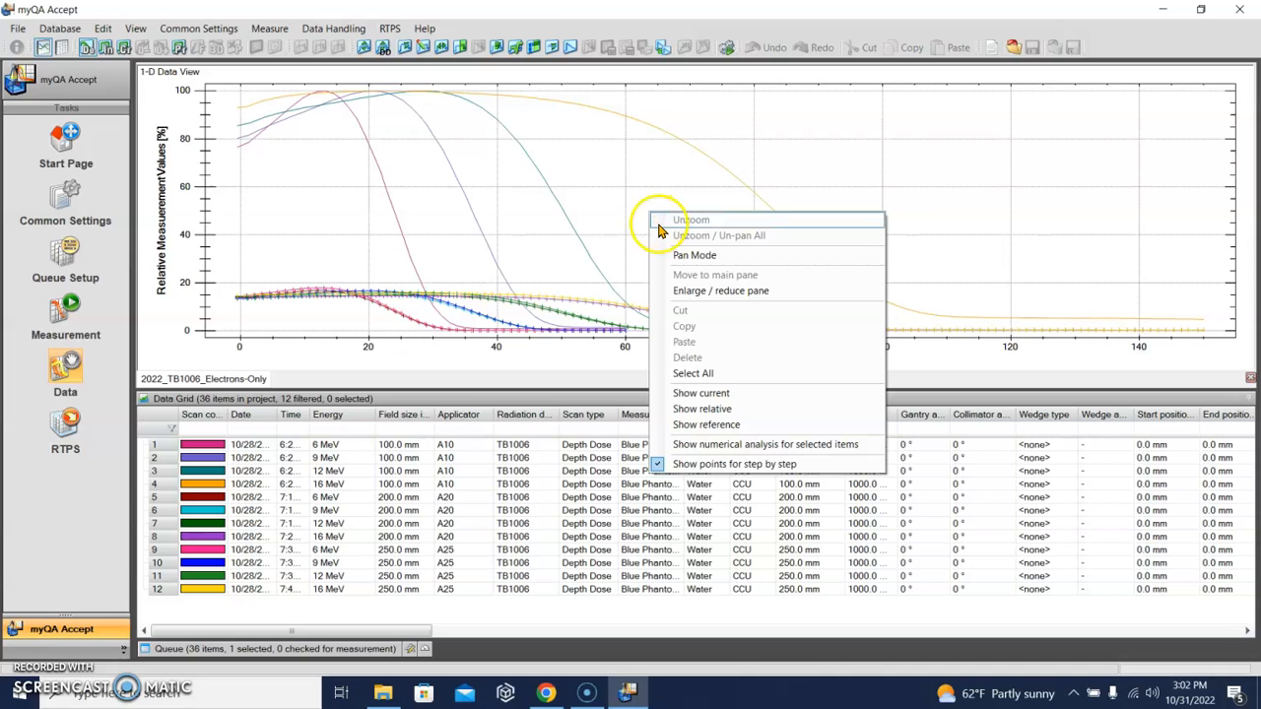
left_click(690, 373)
right_click(639, 199)
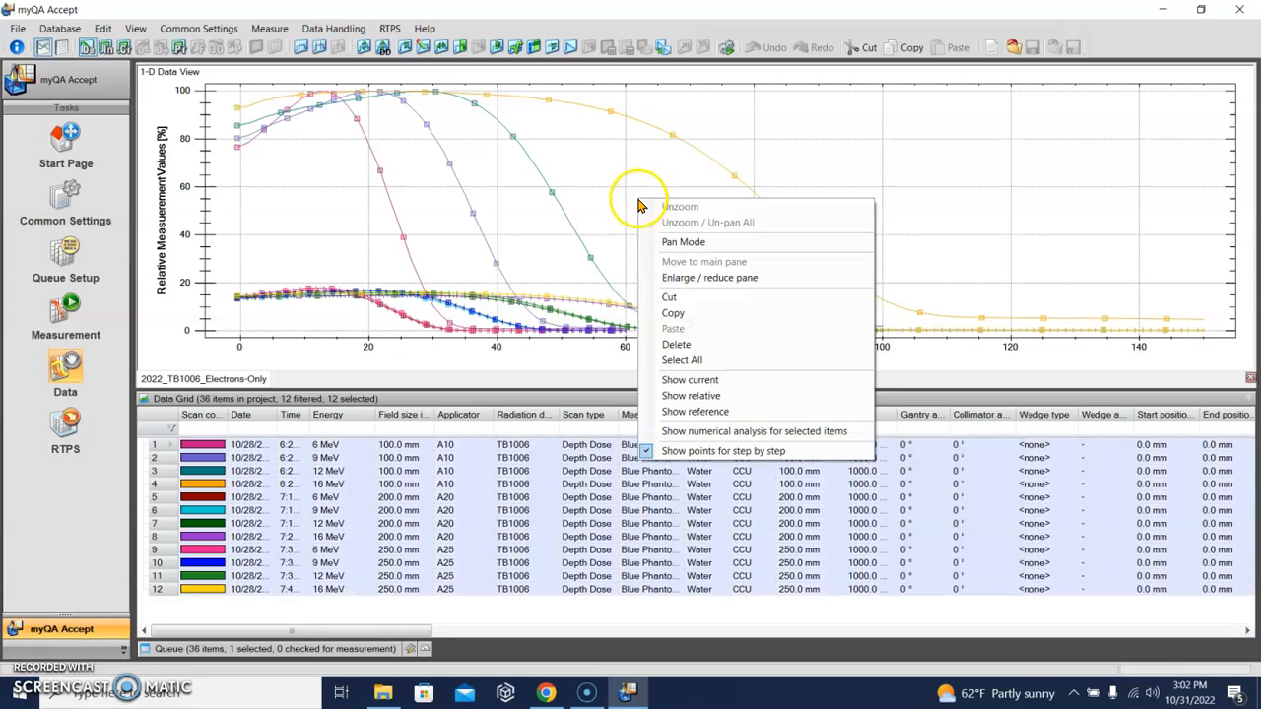
left_click(676, 344)
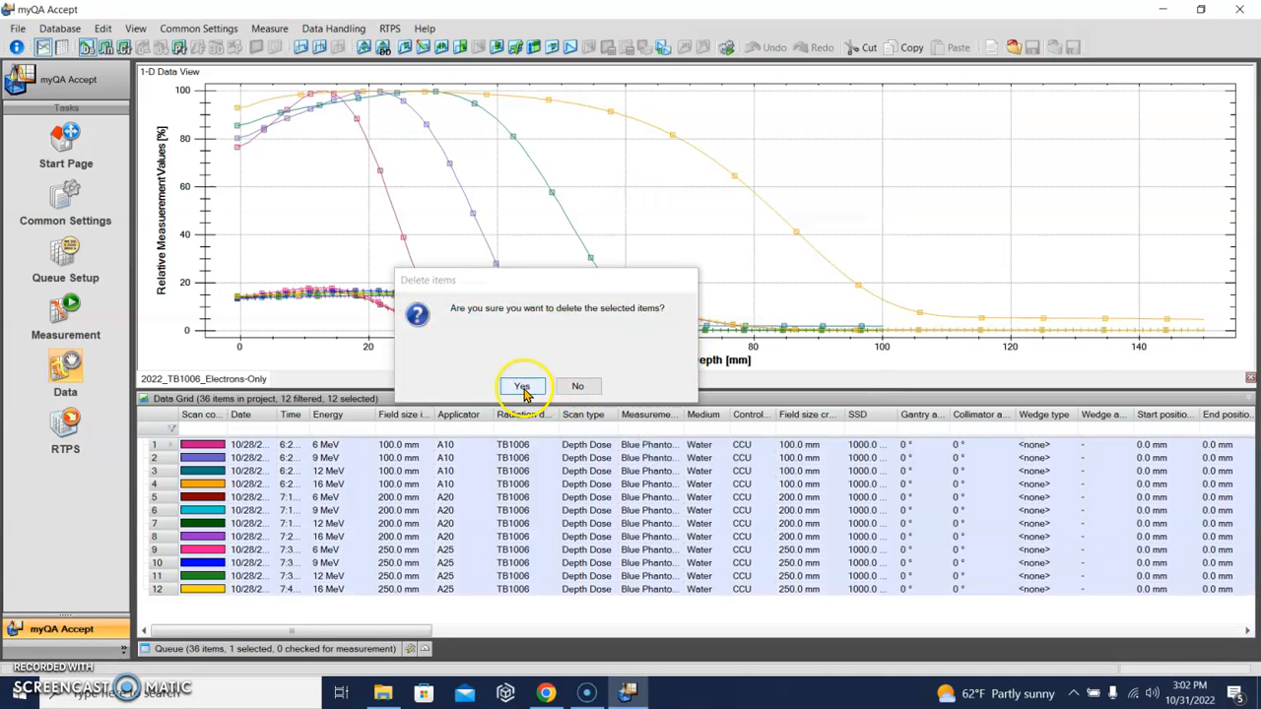
left_click(515, 388)
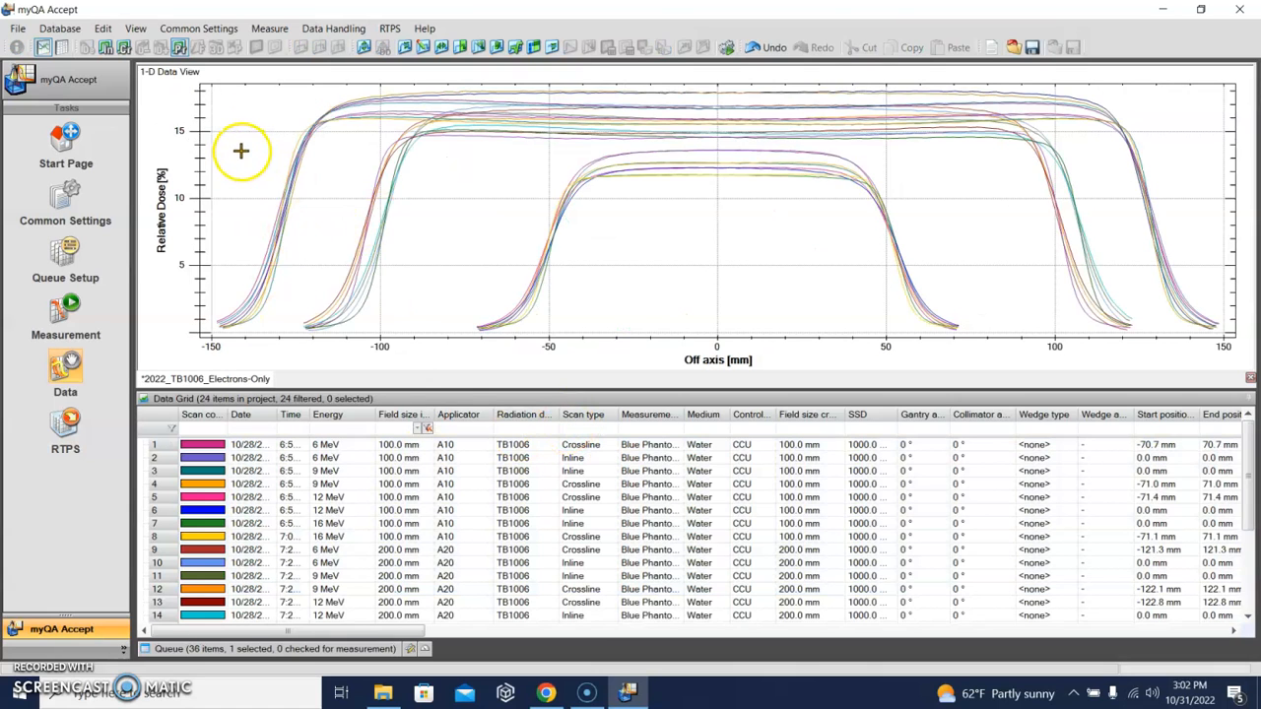
- Delete all remaining crossline and inline profile scans from the electron project and bring up its measurement queue
right_click(240, 147)
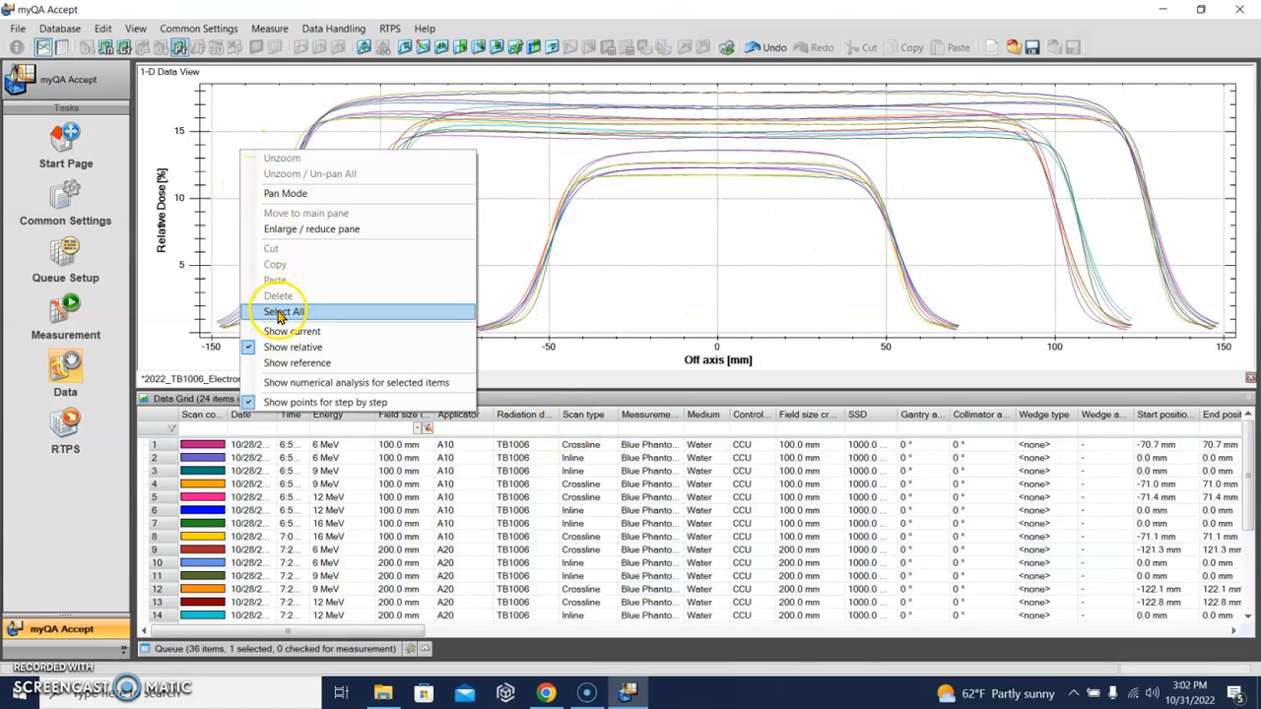
left_click(283, 311)
right_click(414, 245)
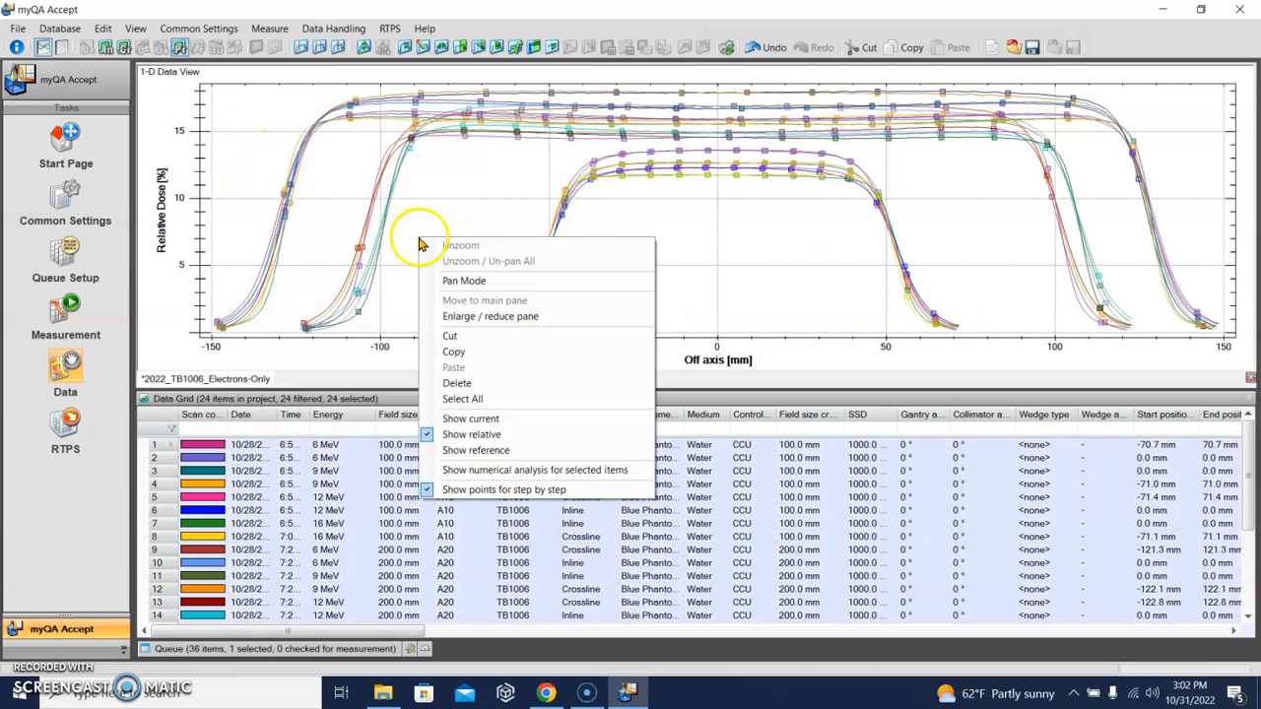
left_click(459, 387)
left_click(521, 383)
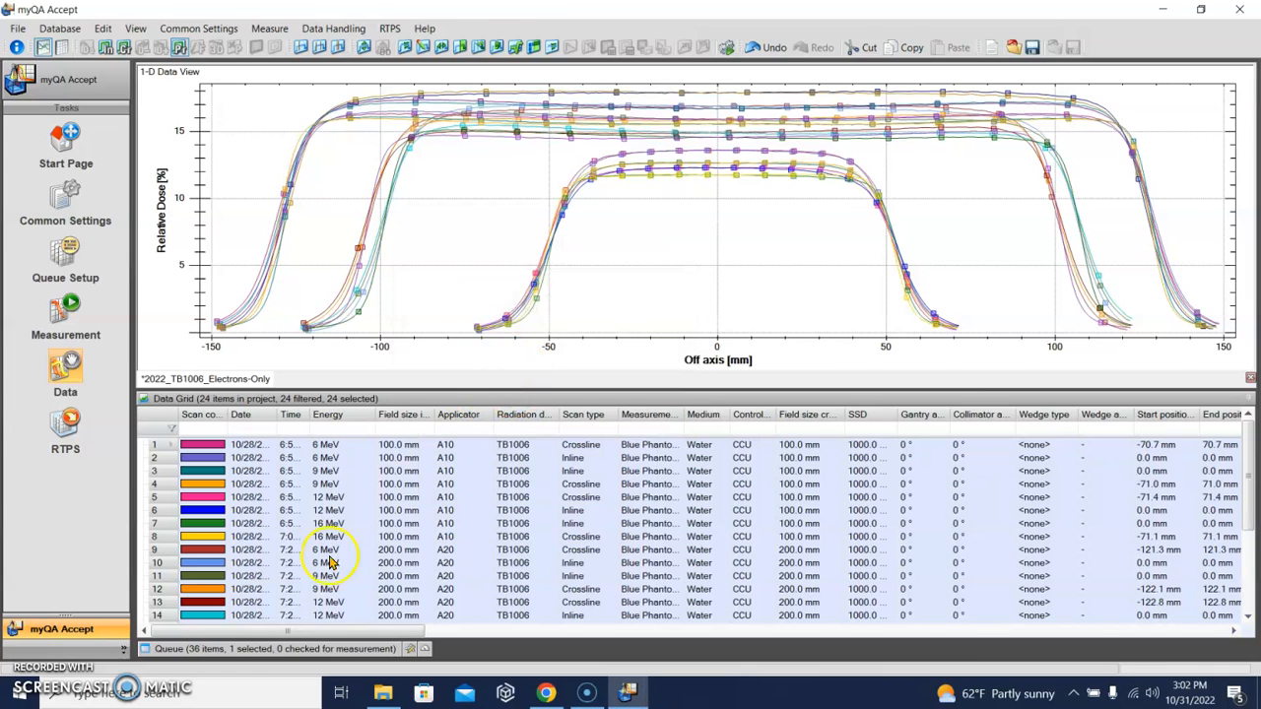
left_click(233, 649)
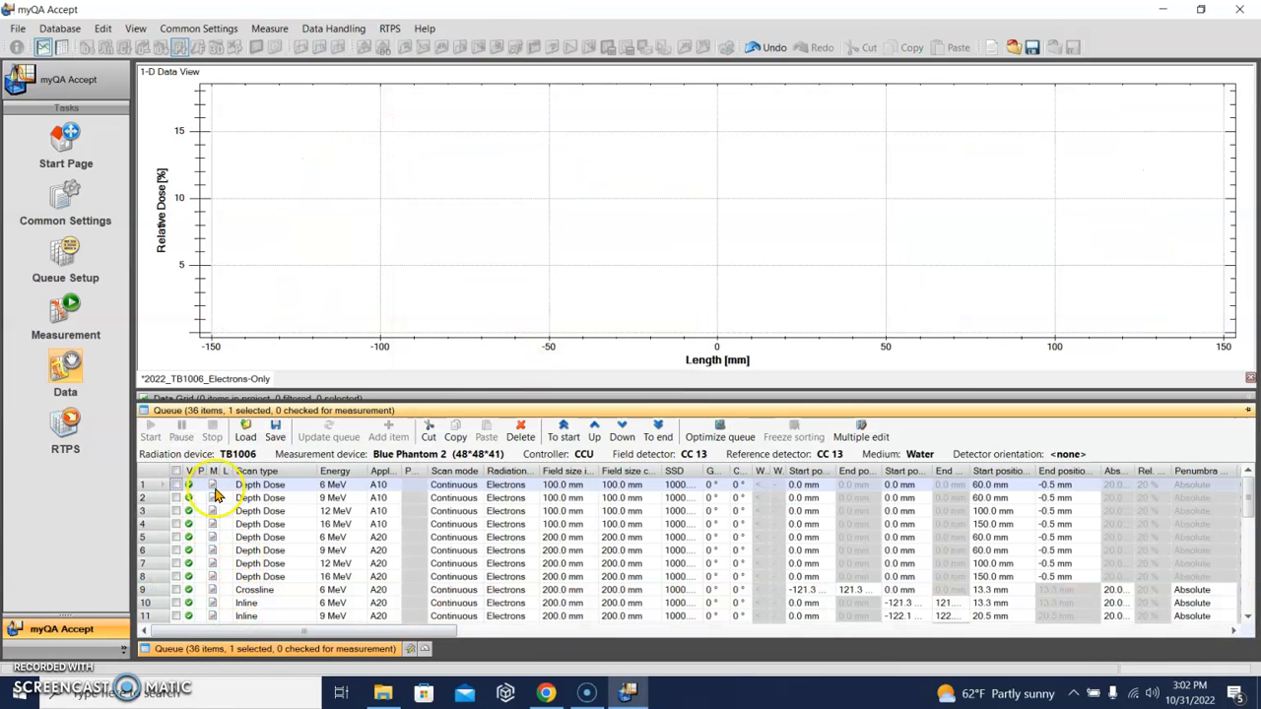
- Reset the measured state of all 36 queue items in the electron project and check the cleared queue
left_click_drag(1246, 525, 1241, 599)
key("ctrl+a")
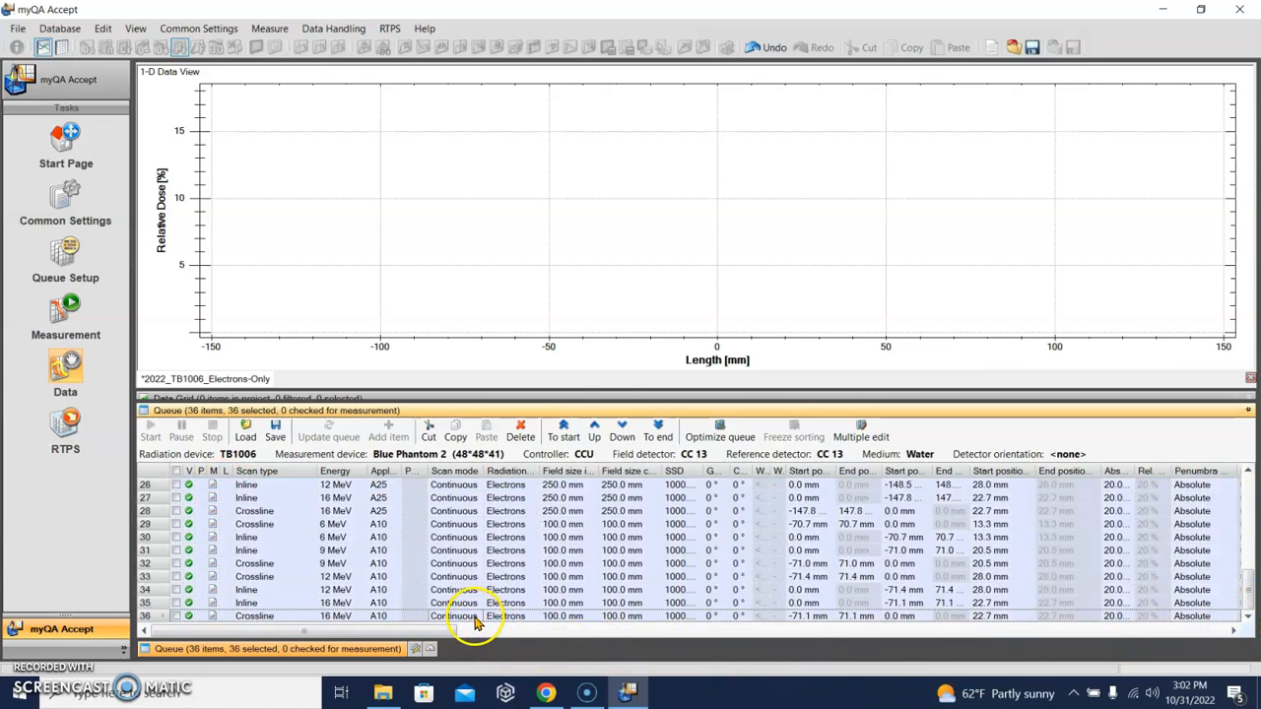
right_click(468, 555)
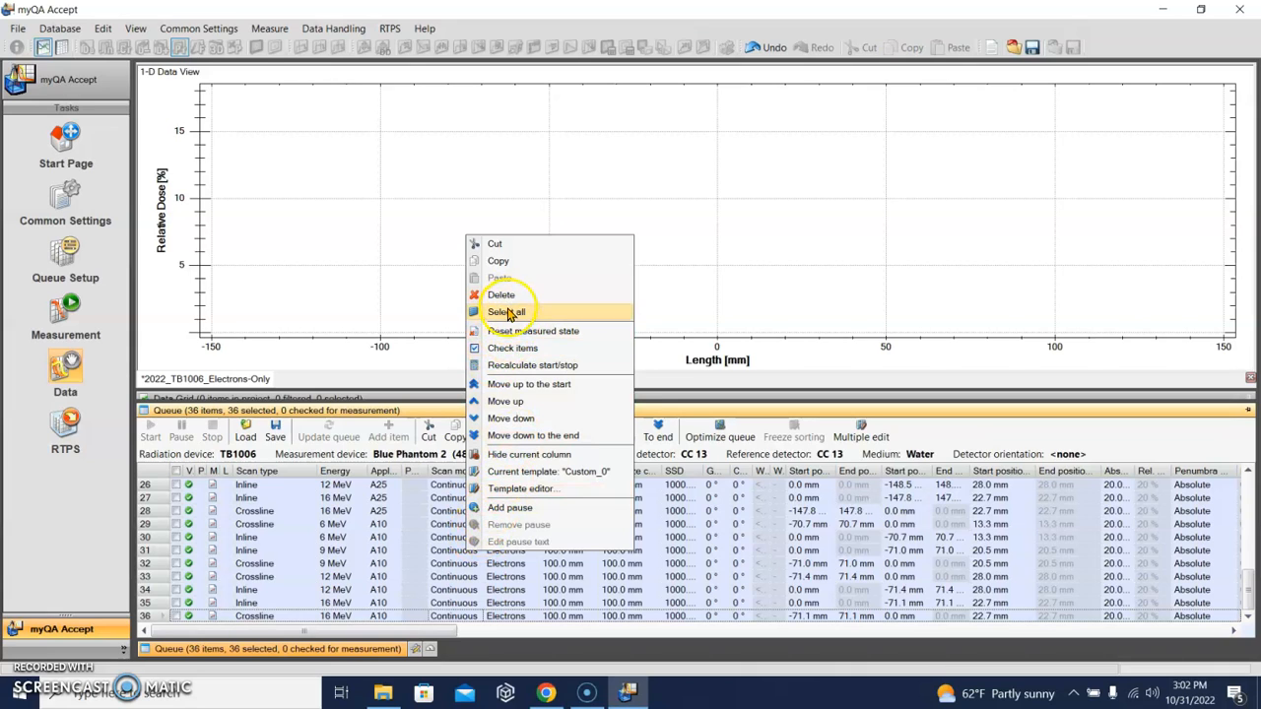
left_click(514, 332)
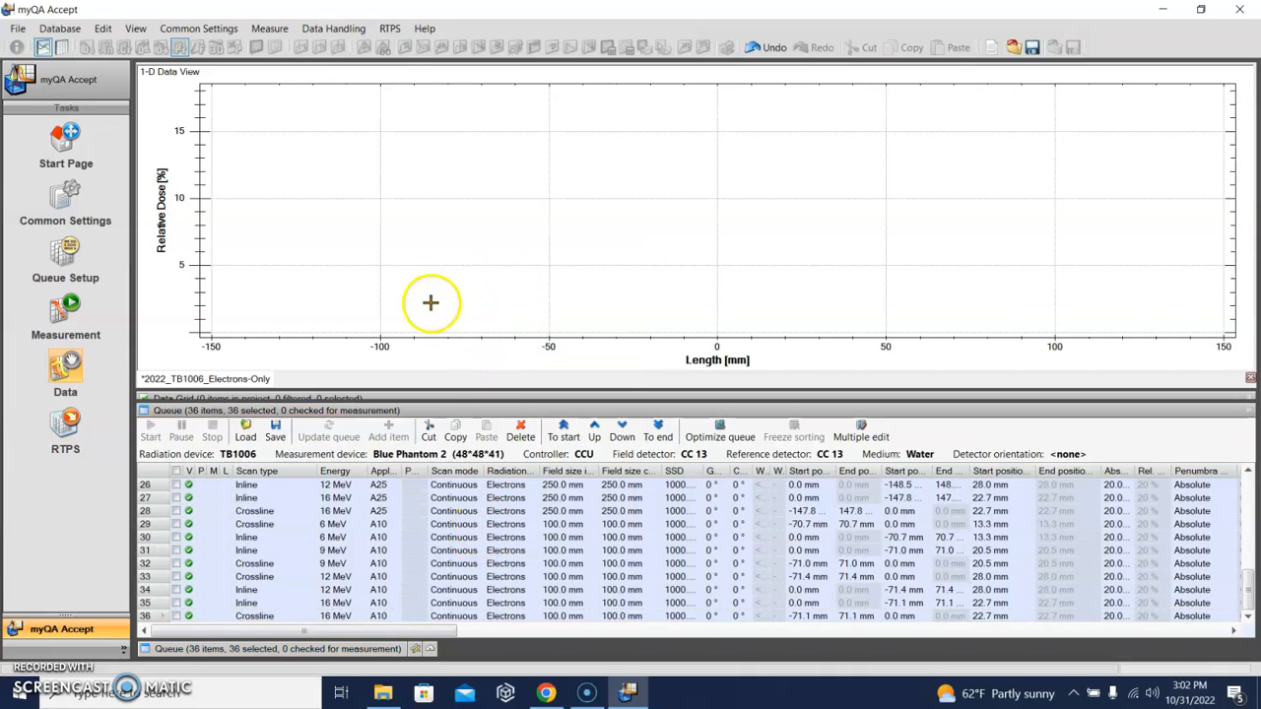
left_click(644, 227)
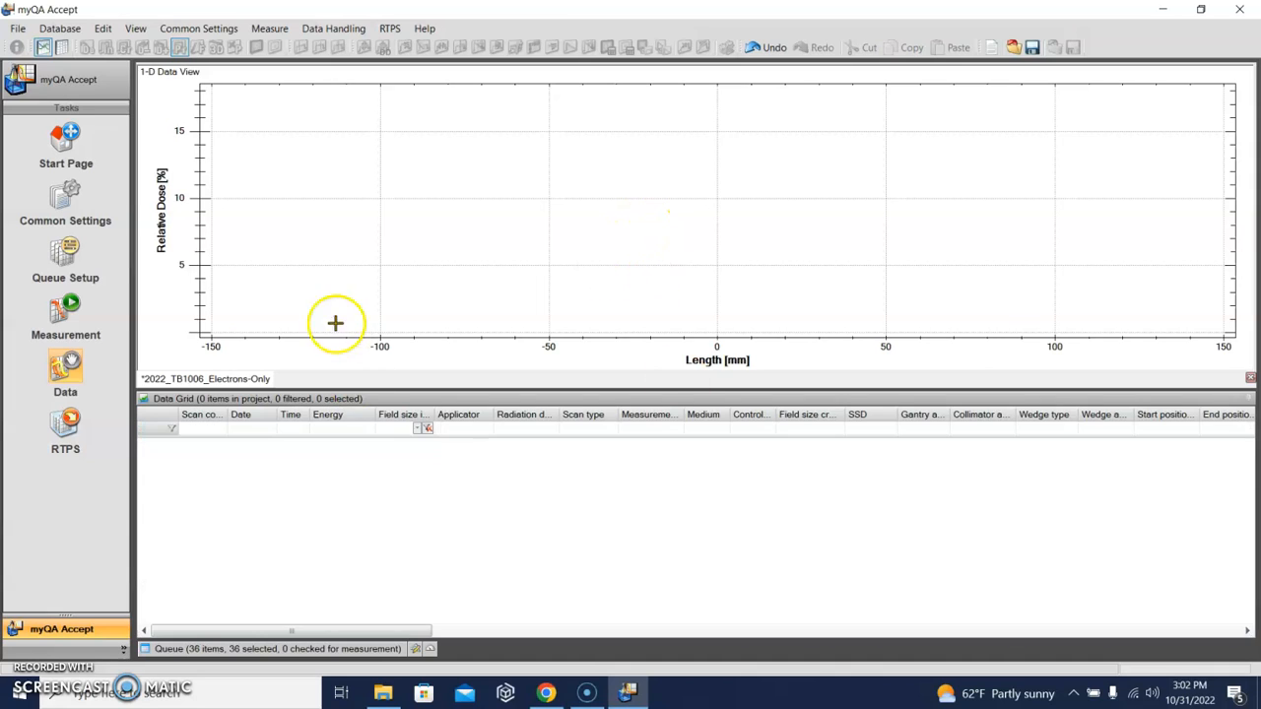
left_click(222, 645)
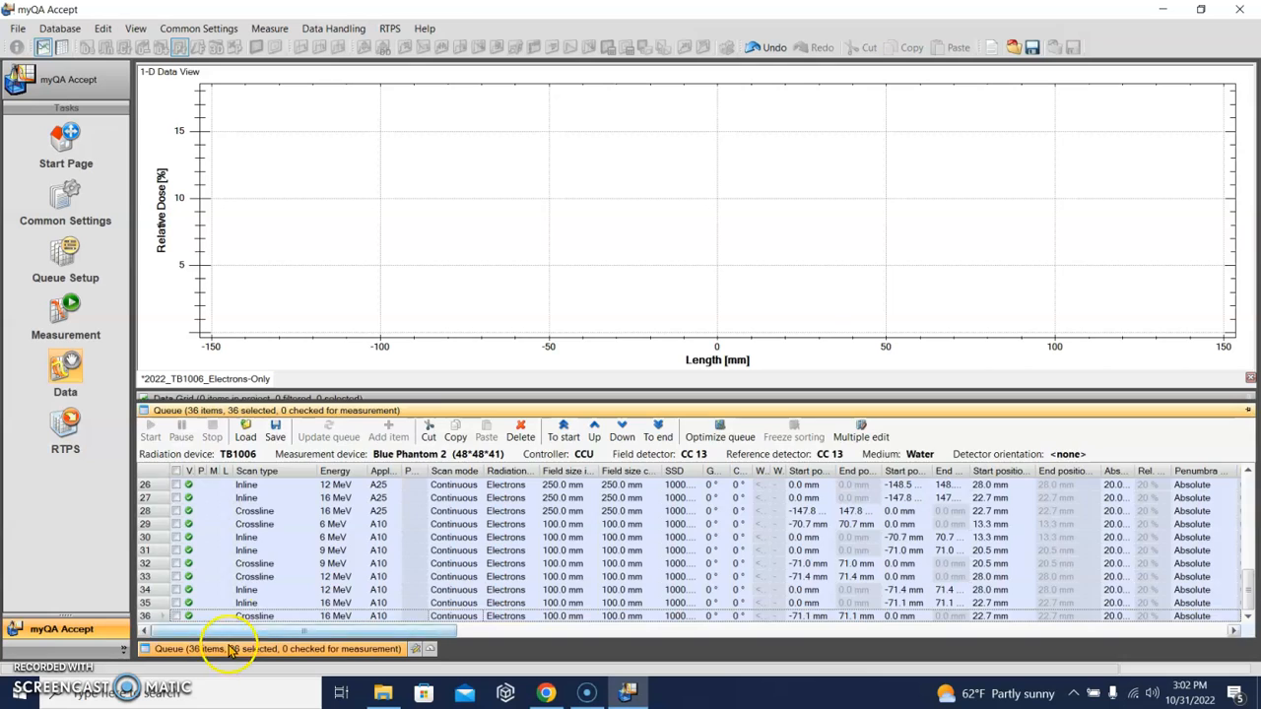
- Sort the electron queue by applicator and review the A10 depth dose and profile entries
left_click(206, 486)
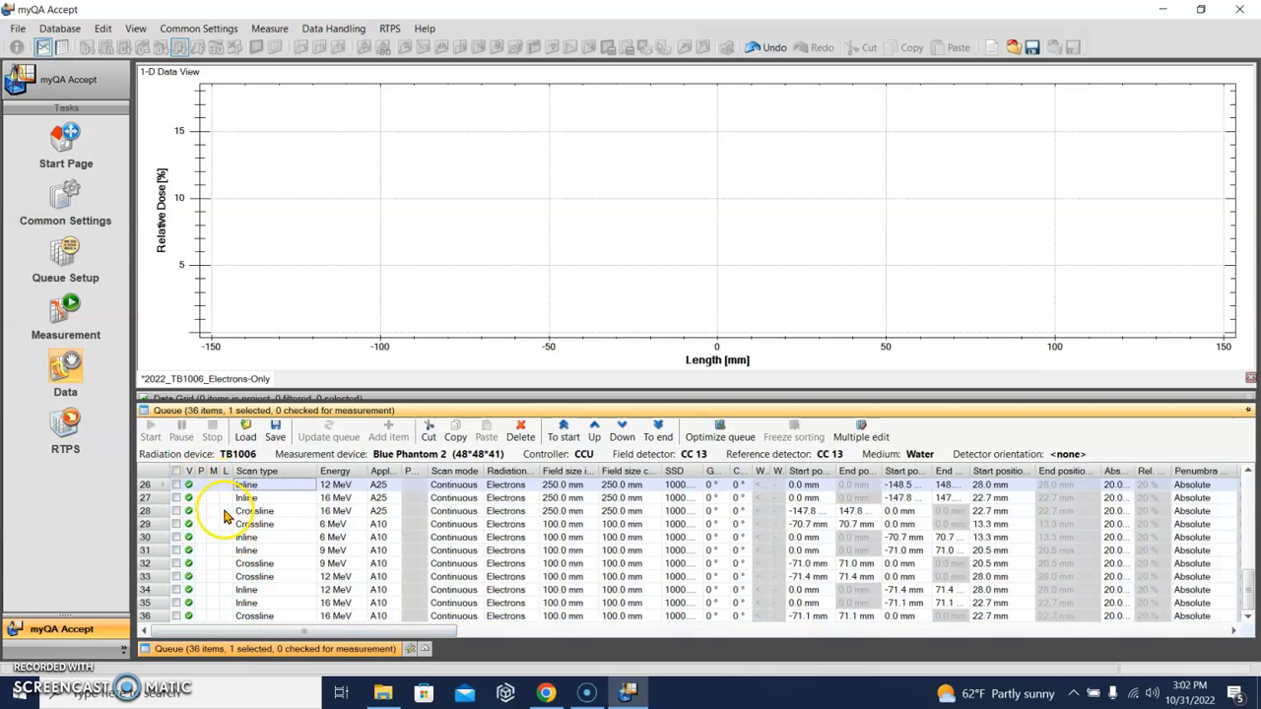
key("shift+Down")
key("shift+Down")
key("shift+Down")
key("shift+Down")
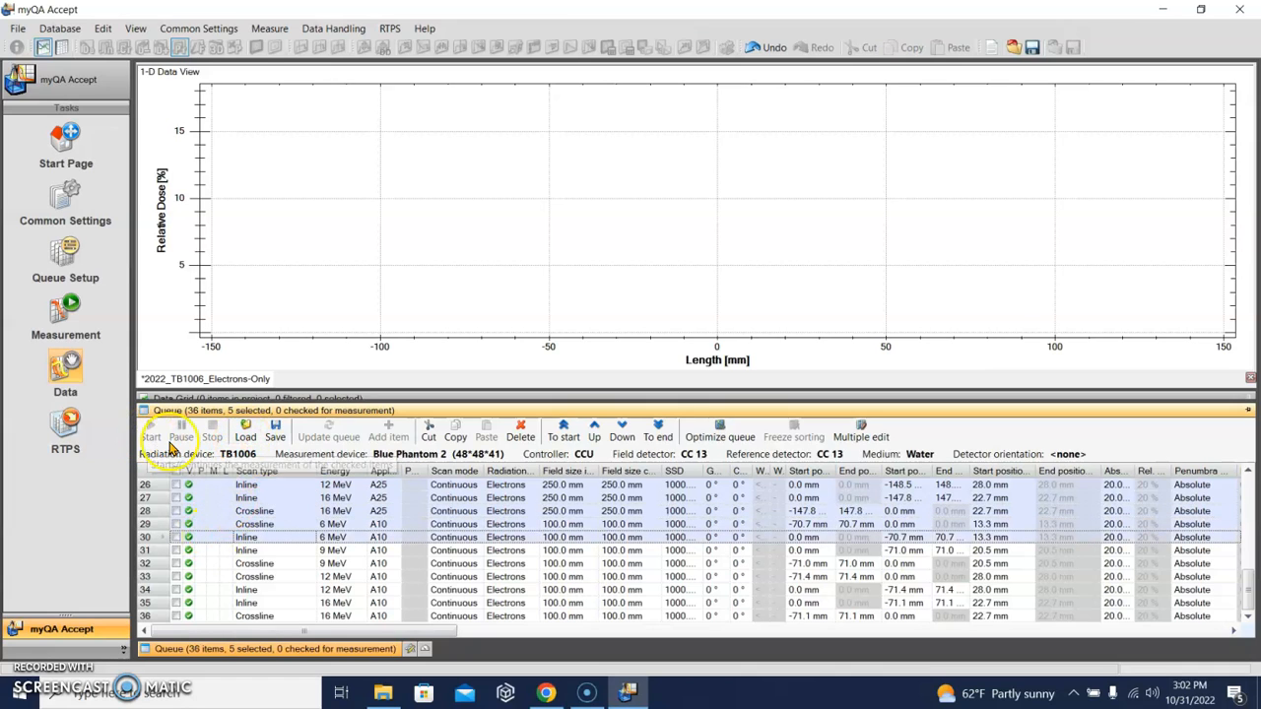
left_click(245, 488)
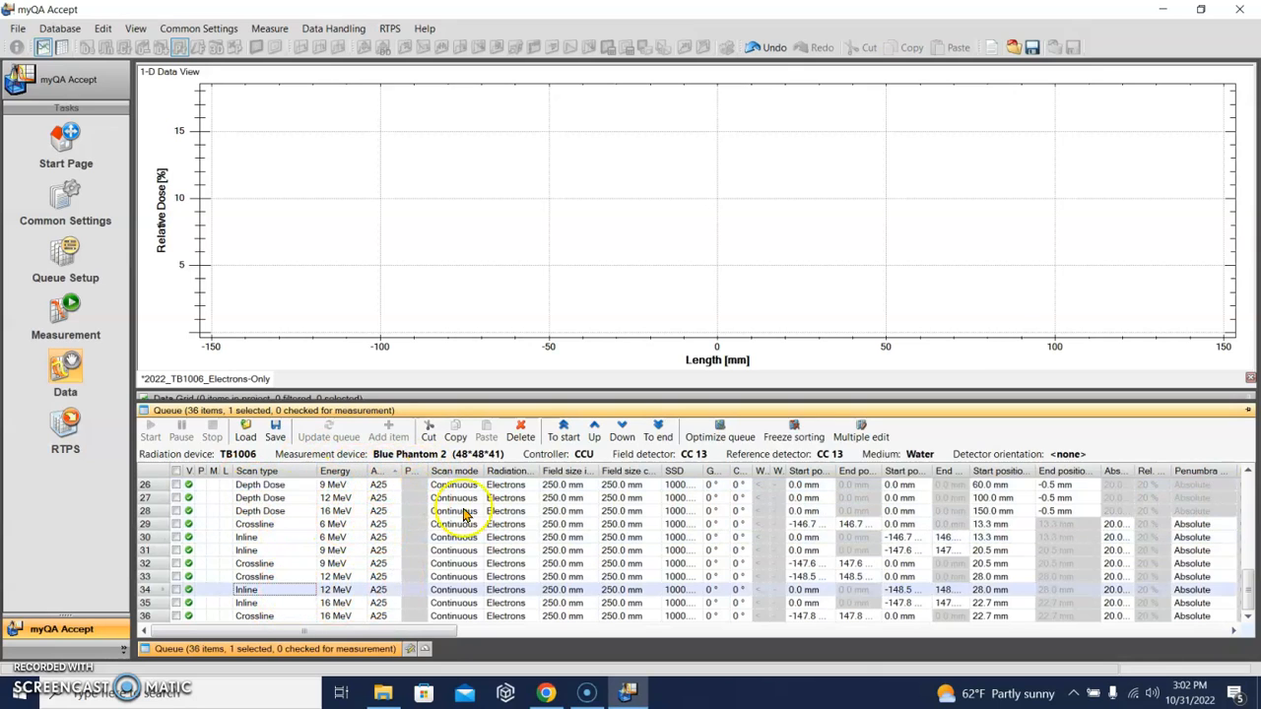
left_click_drag(1246, 576, 1249, 470)
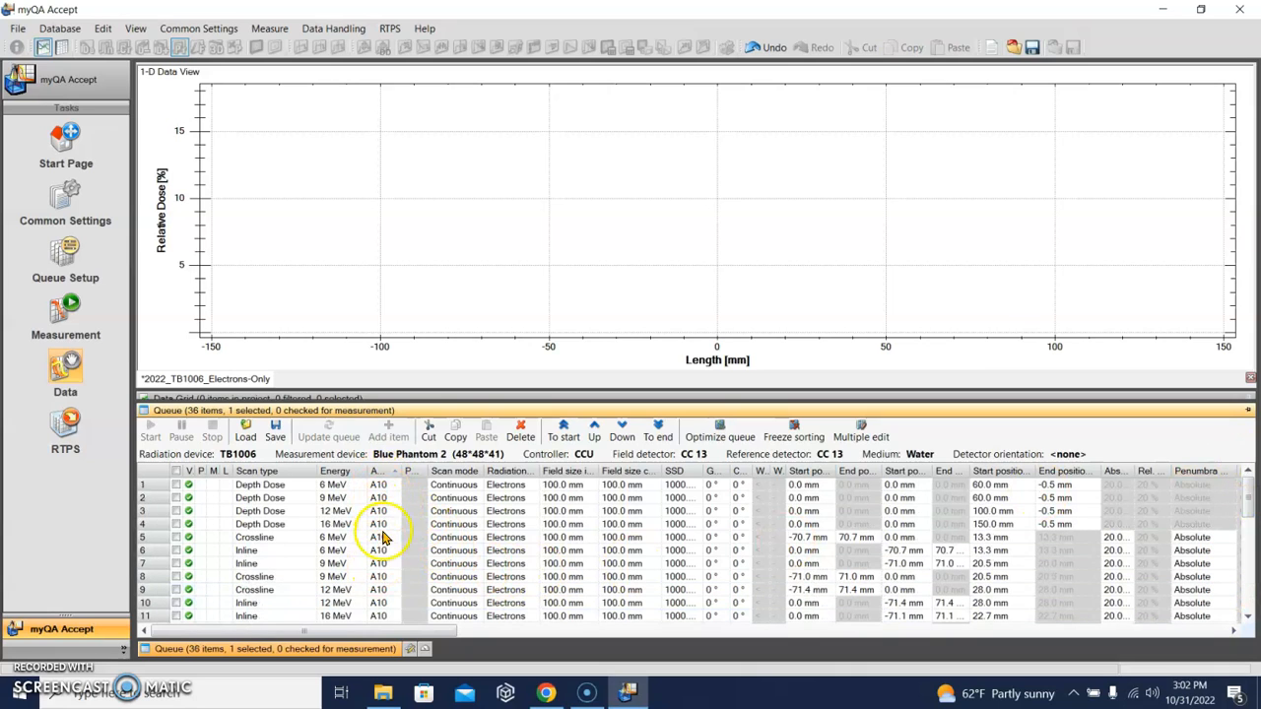
left_click(380, 486)
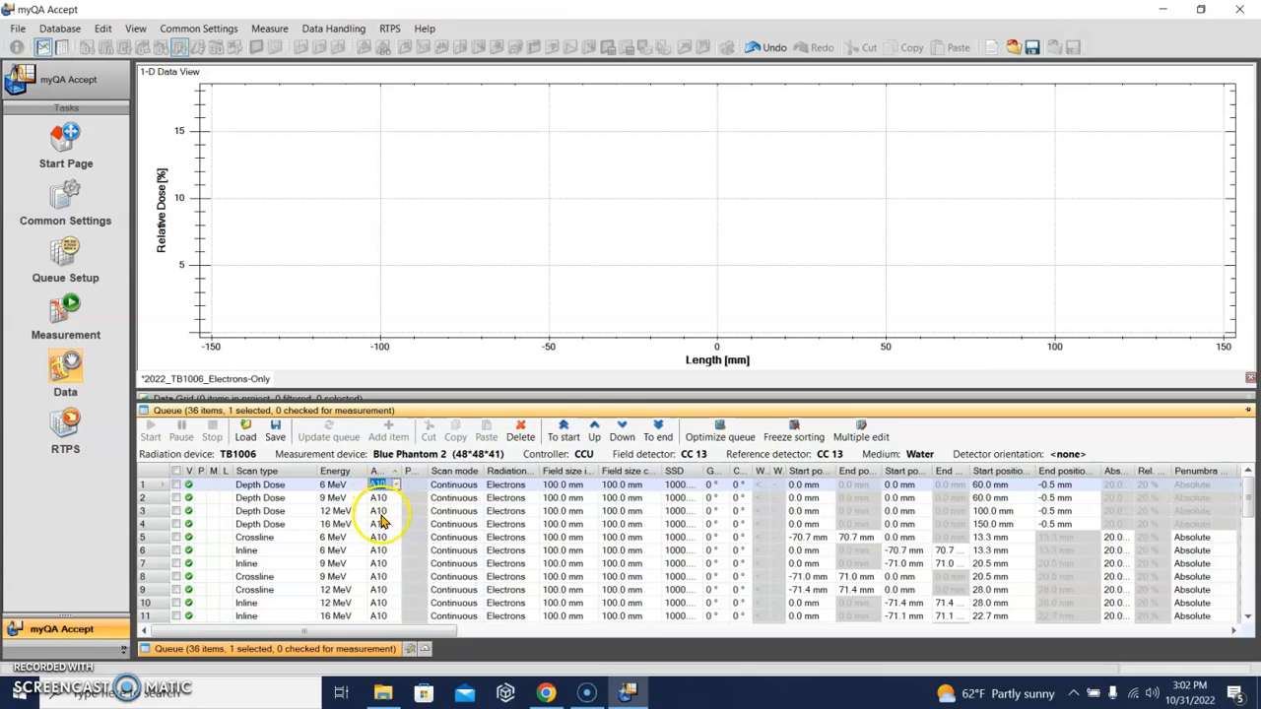
left_click(572, 489)
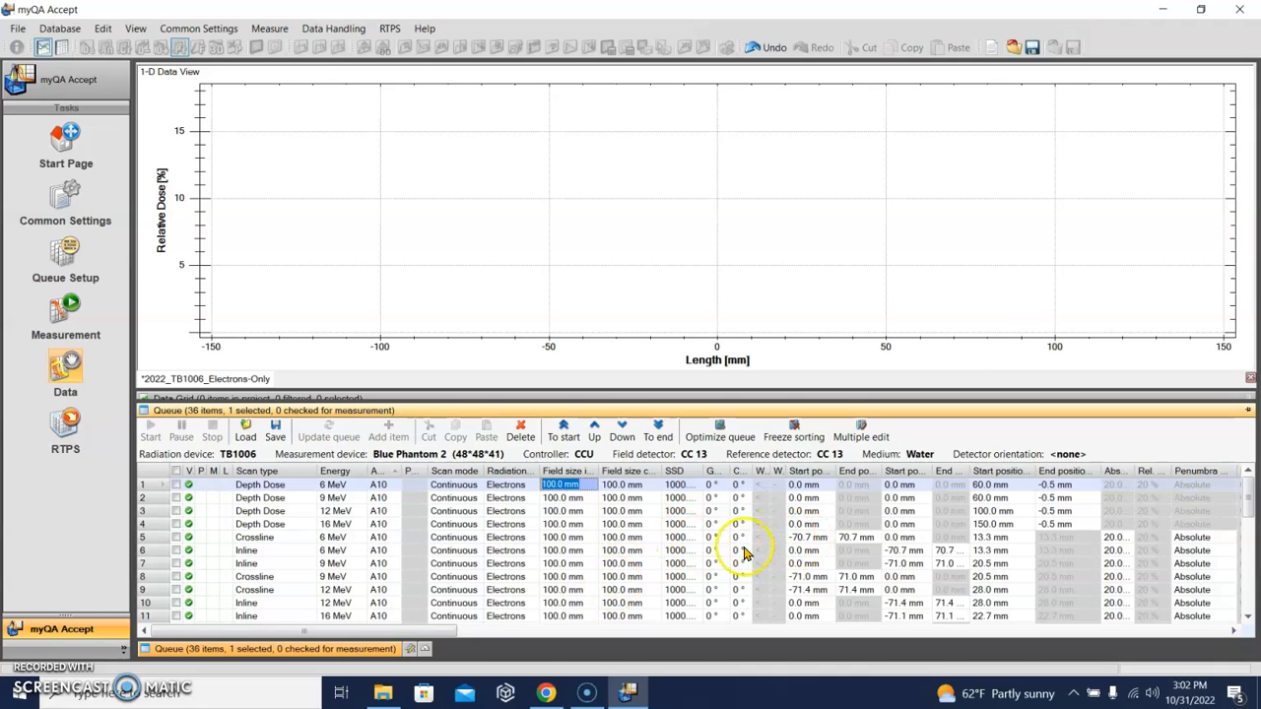
left_click(616, 538)
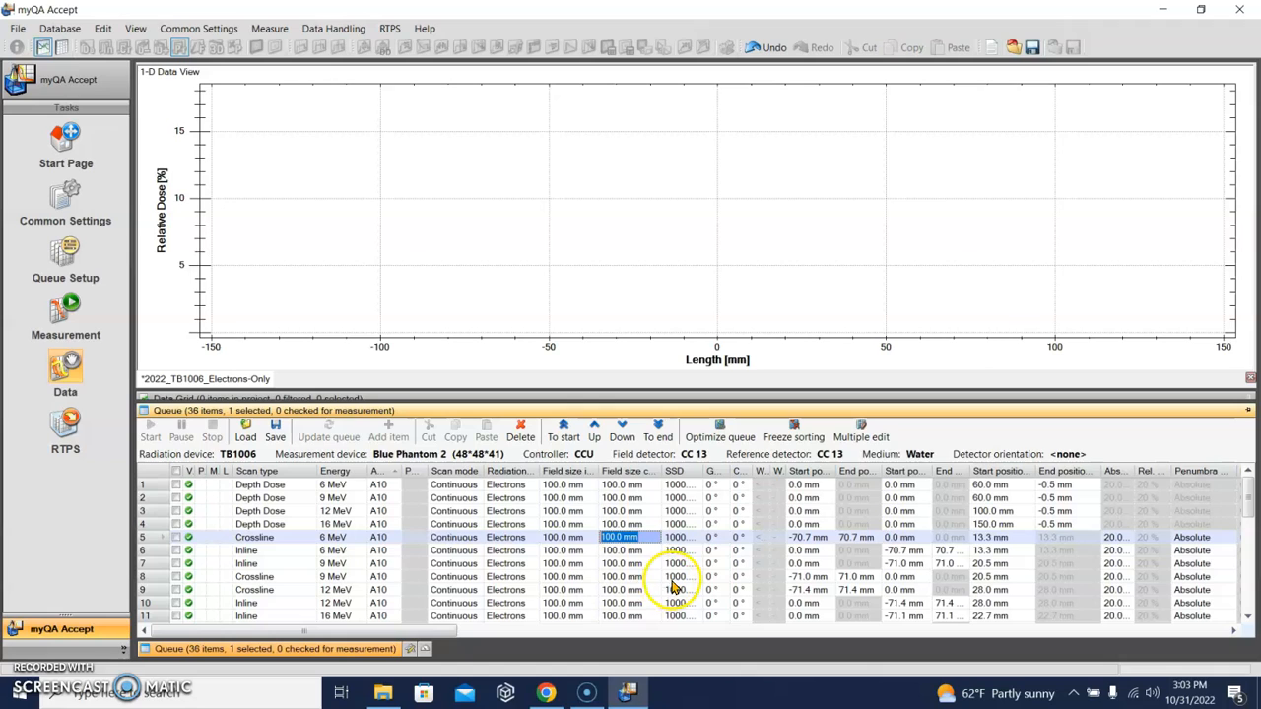
left_click(293, 523)
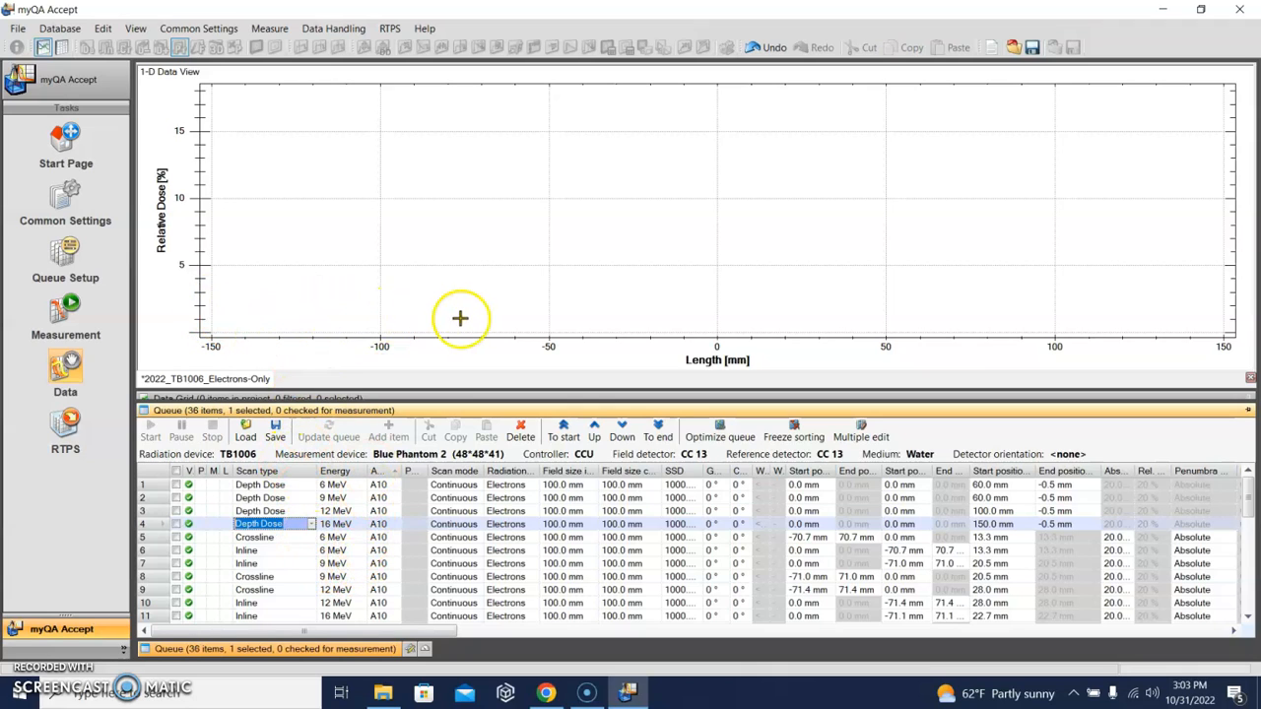
- Close the electron project without saving its changes and reopen 2022_TB1006_Electrons-Only from the test_only folder
left_click(1250, 380)
left_click(575, 388)
left_click(18, 29)
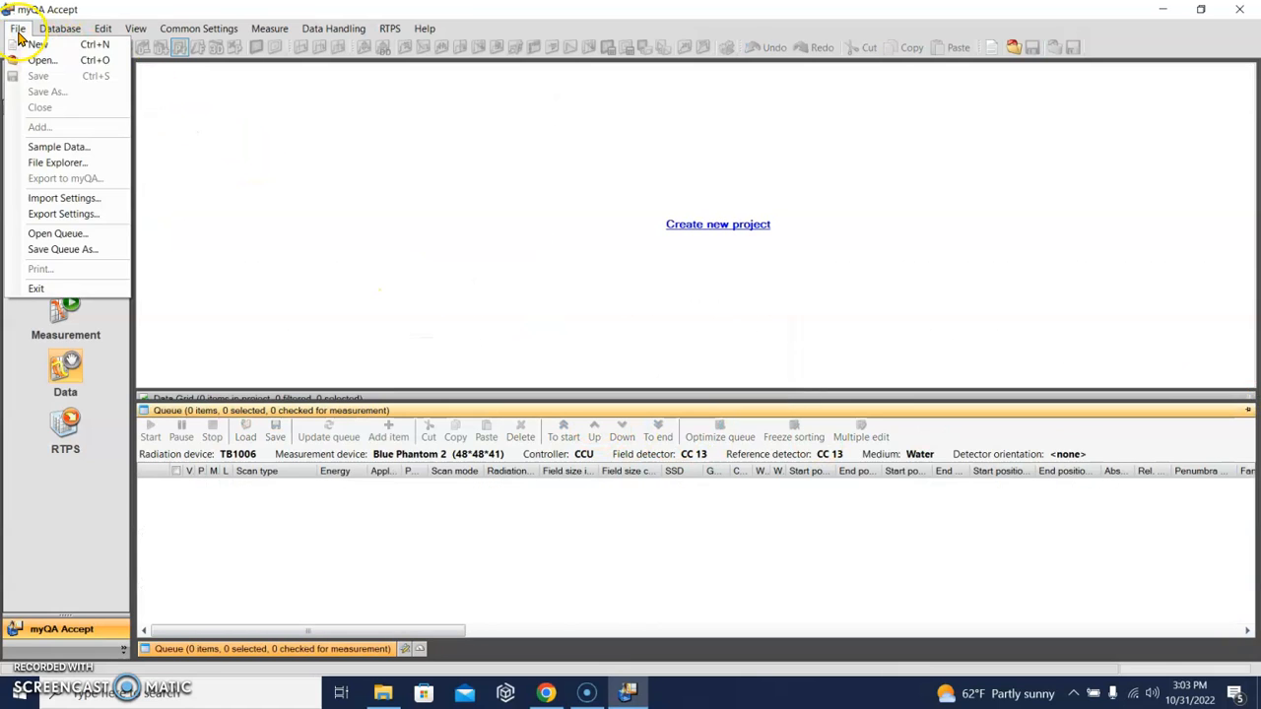
left_click(33, 59)
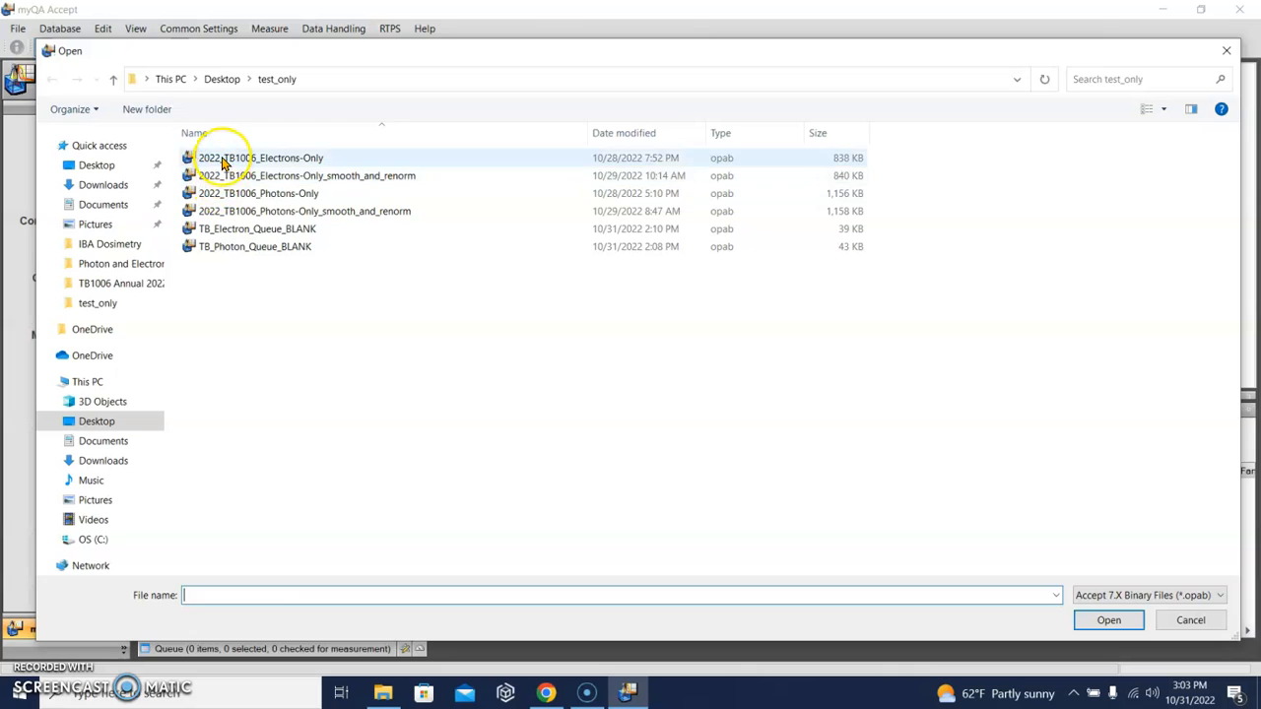
double_click(207, 157)
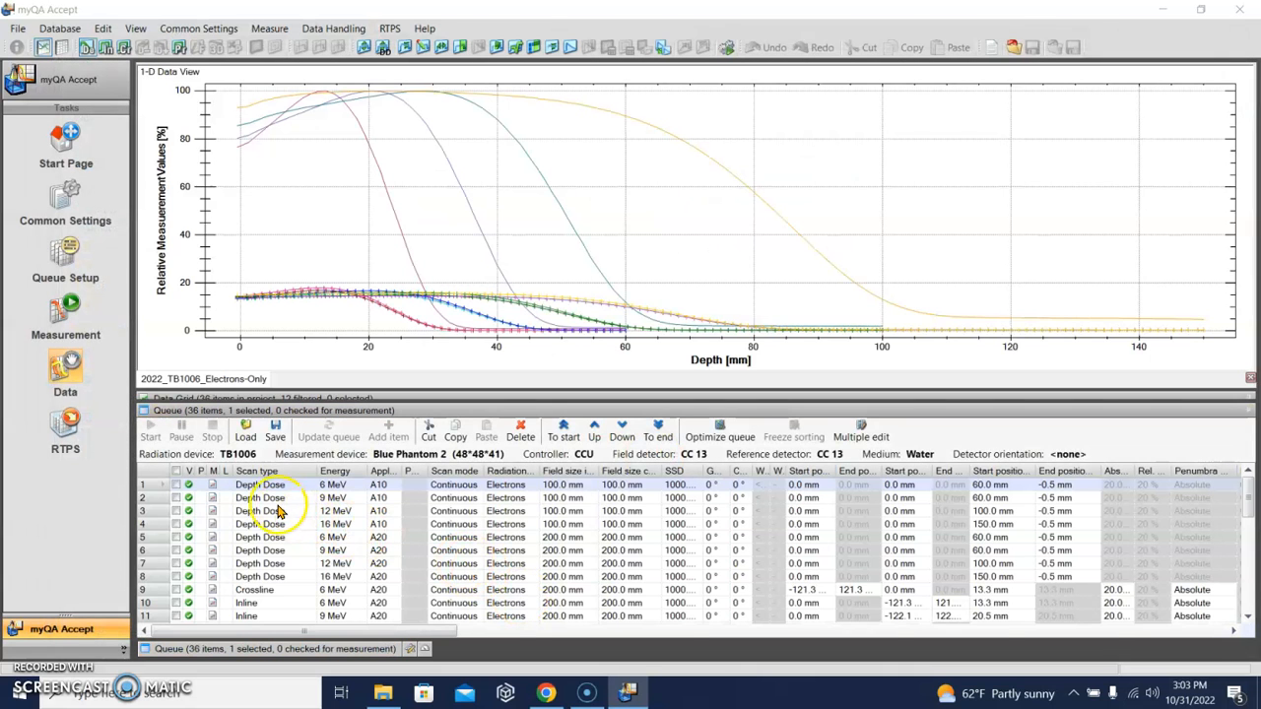
- Select all electron depth dose scans and smooth them
right_click(398, 166)
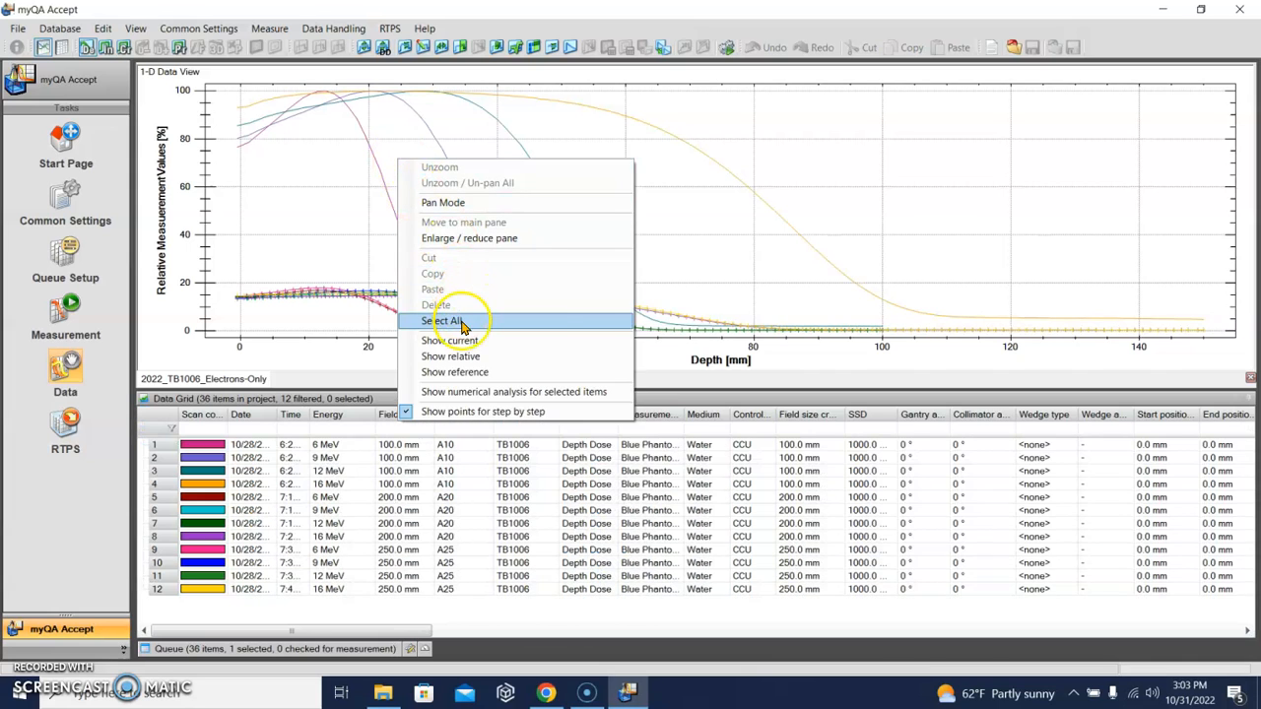
left_click(451, 322)
right_click(442, 244)
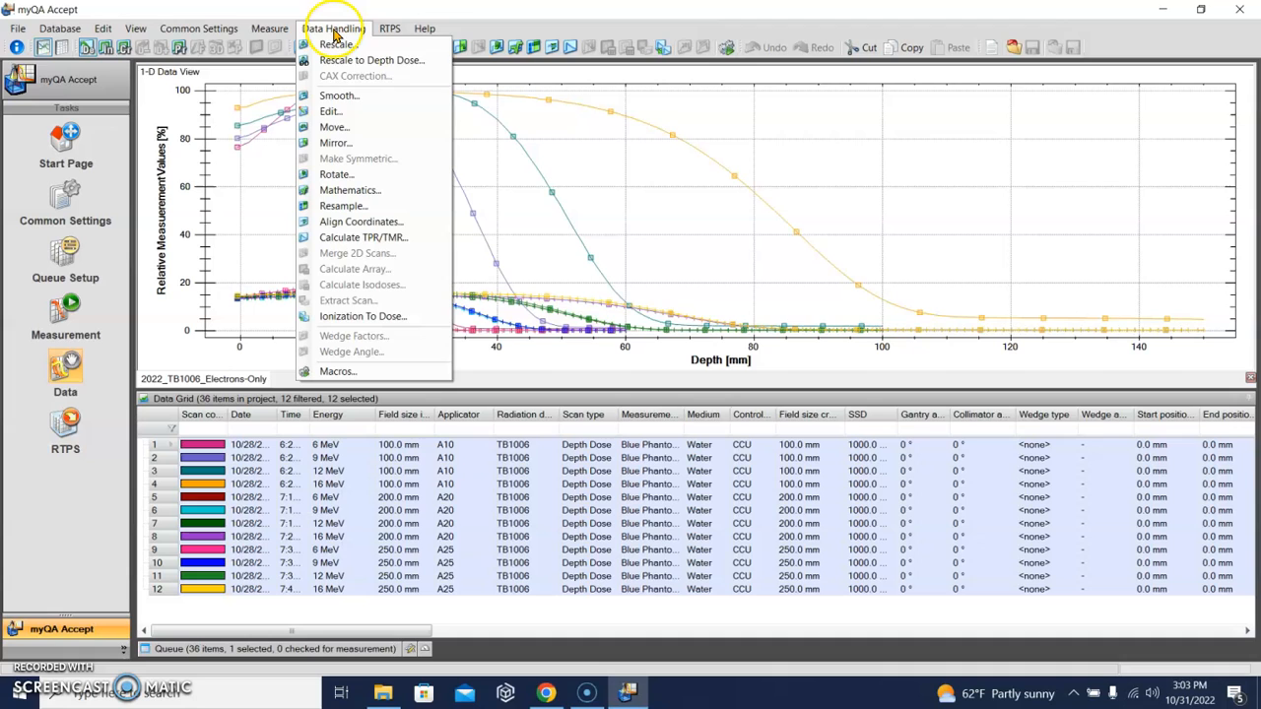
left_click(343, 95)
left_click(763, 545)
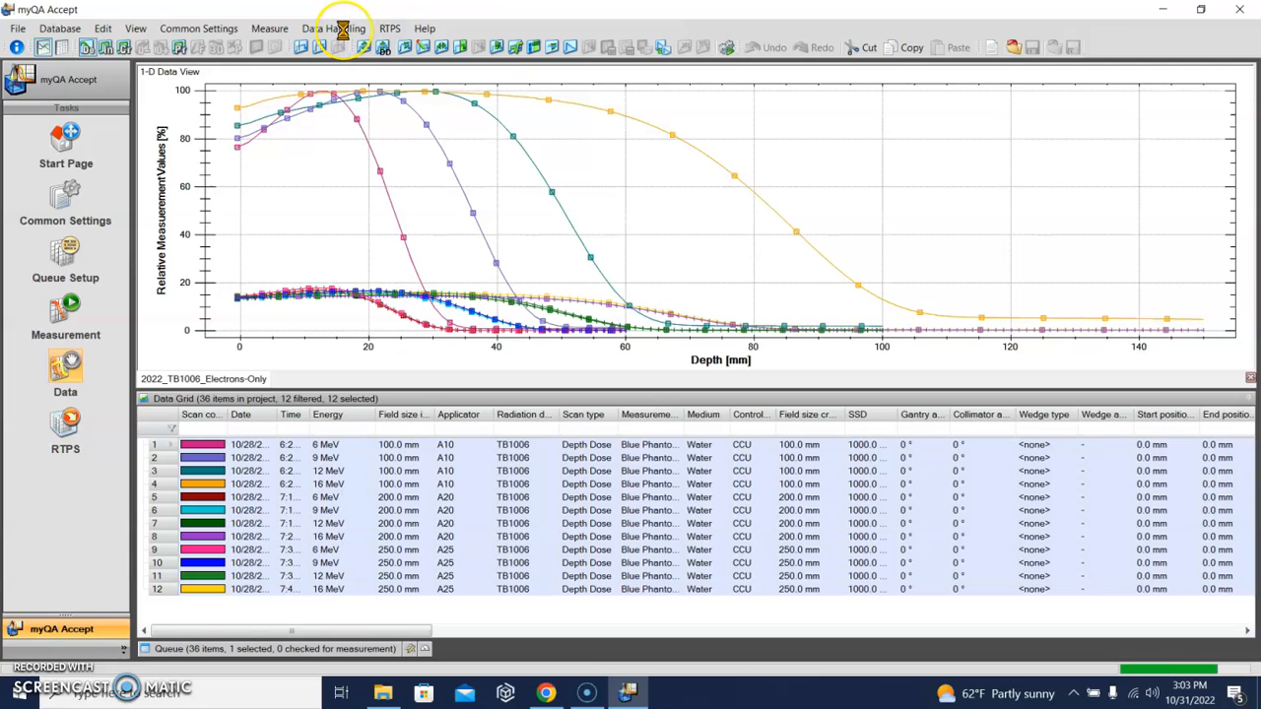
- Rescale the smoothed electron depth dose scans
left_click(335, 28)
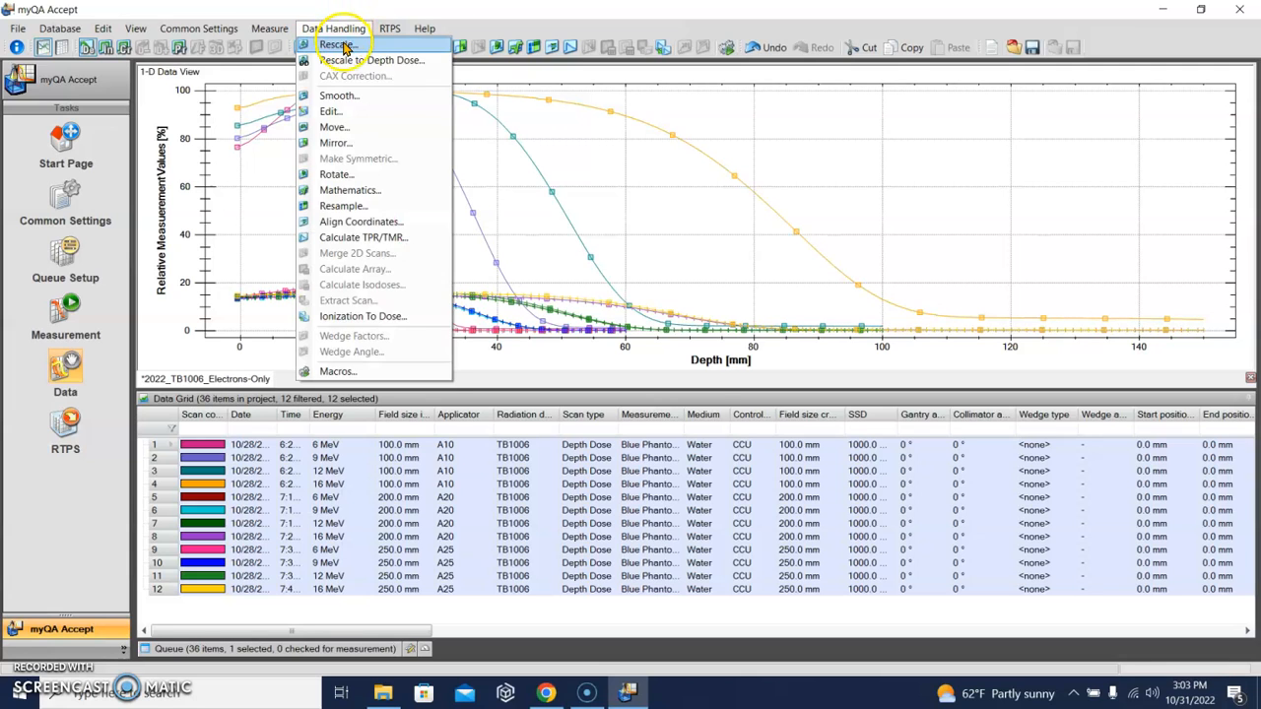
left_click(335, 45)
left_click(571, 442)
left_click(591, 485)
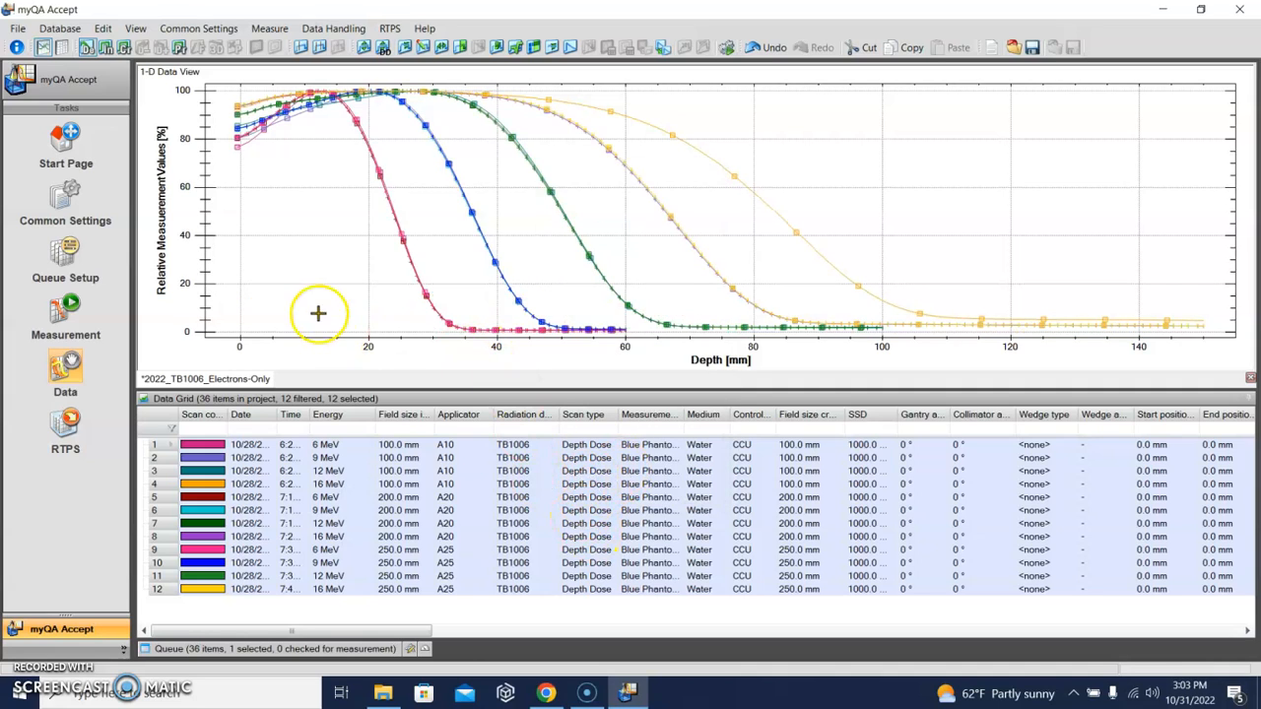
- Highlight the 6 MeV and 9 MeV A10 depth dose curves in turn to compare them
left_click(360, 446)
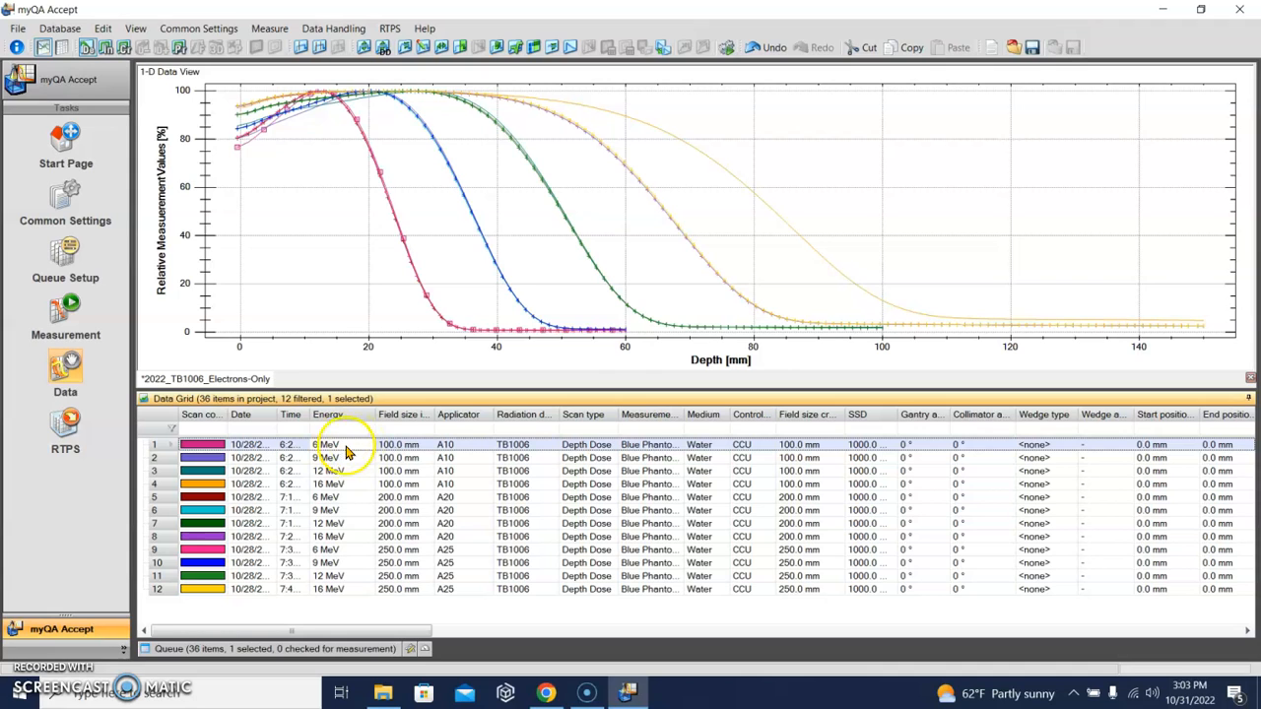
left_click(355, 458)
left_click(358, 445)
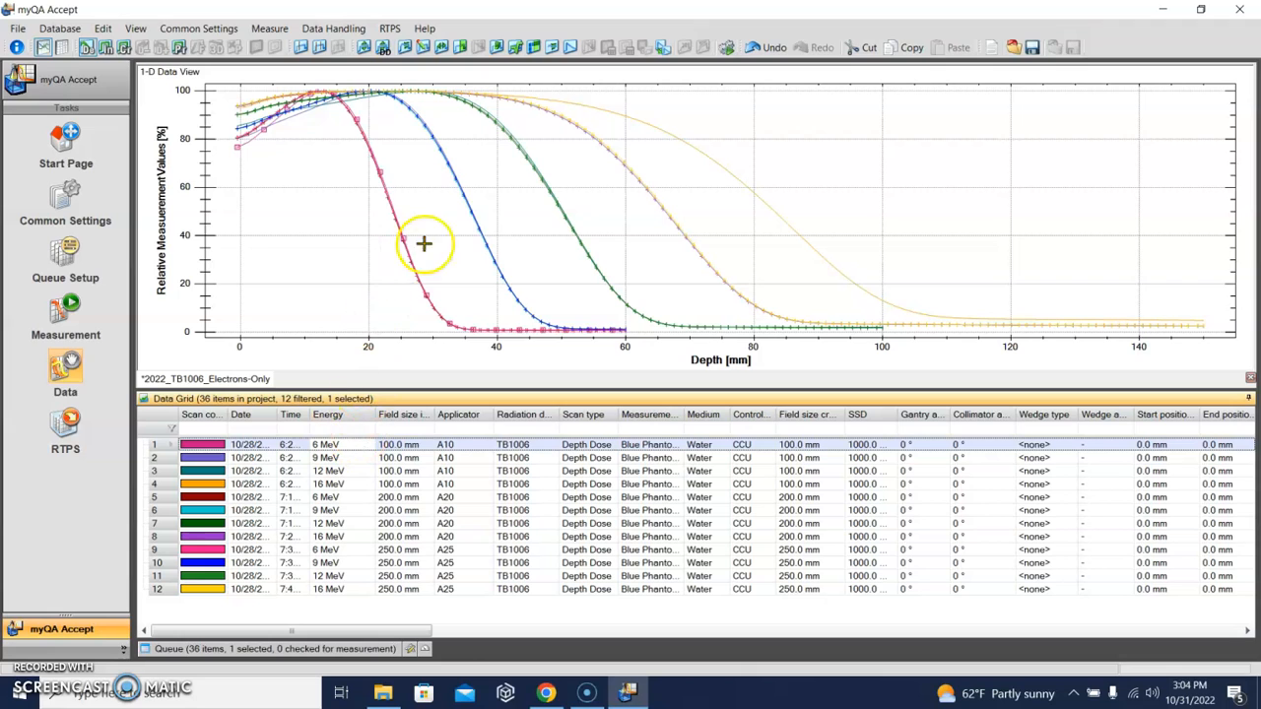
left_click(468, 215)
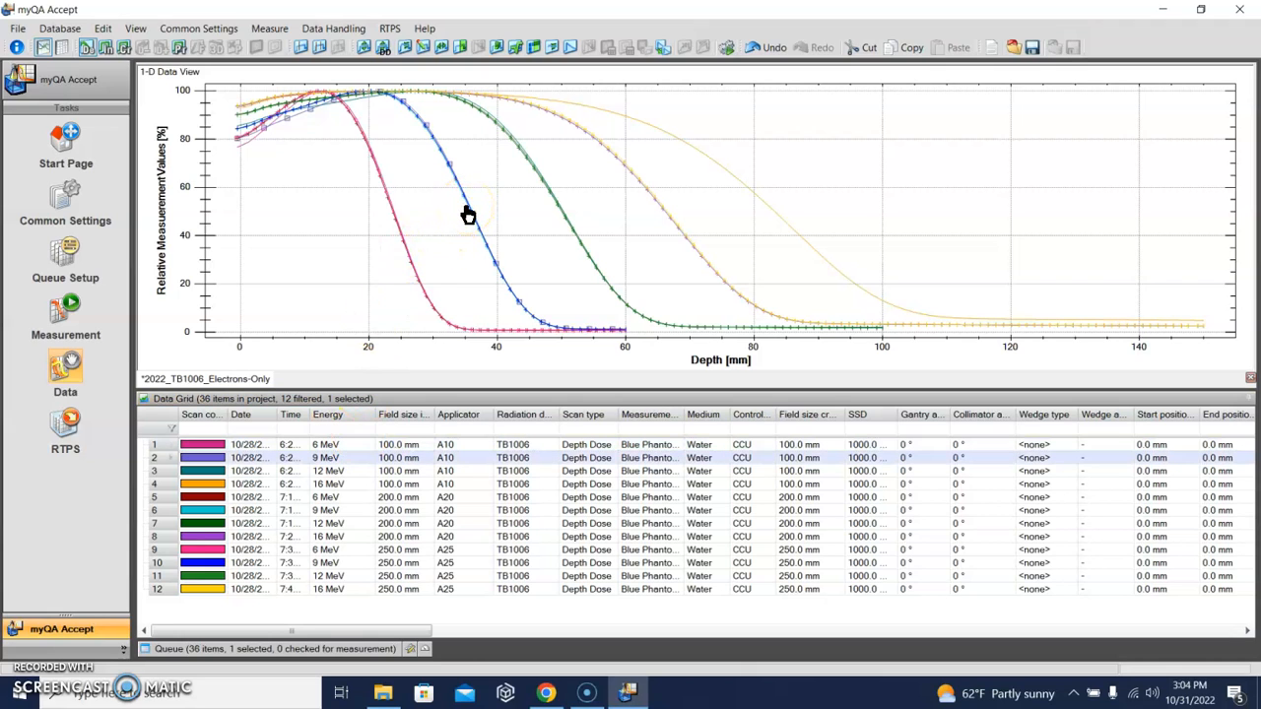
left_click(355, 445)
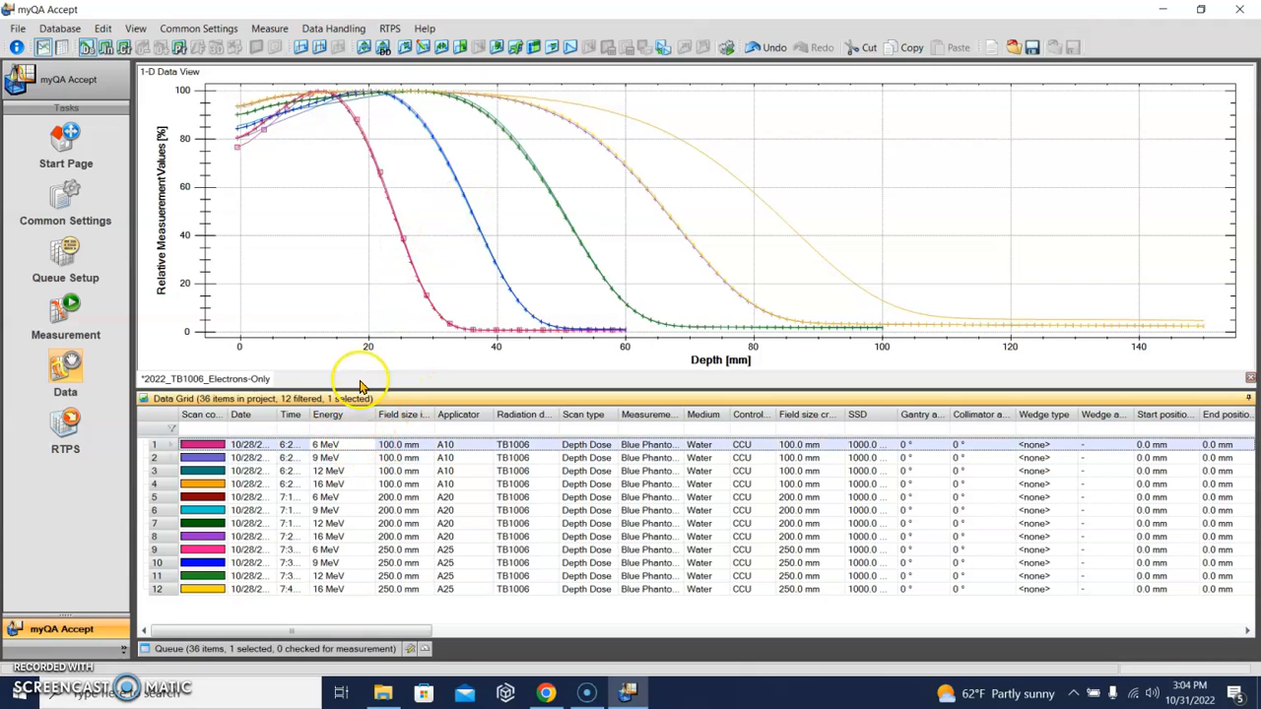
- Trace the 6 MeV A10 depth dose curve with the crosshair and show the numerical analysis for that scan
left_click(303, 47)
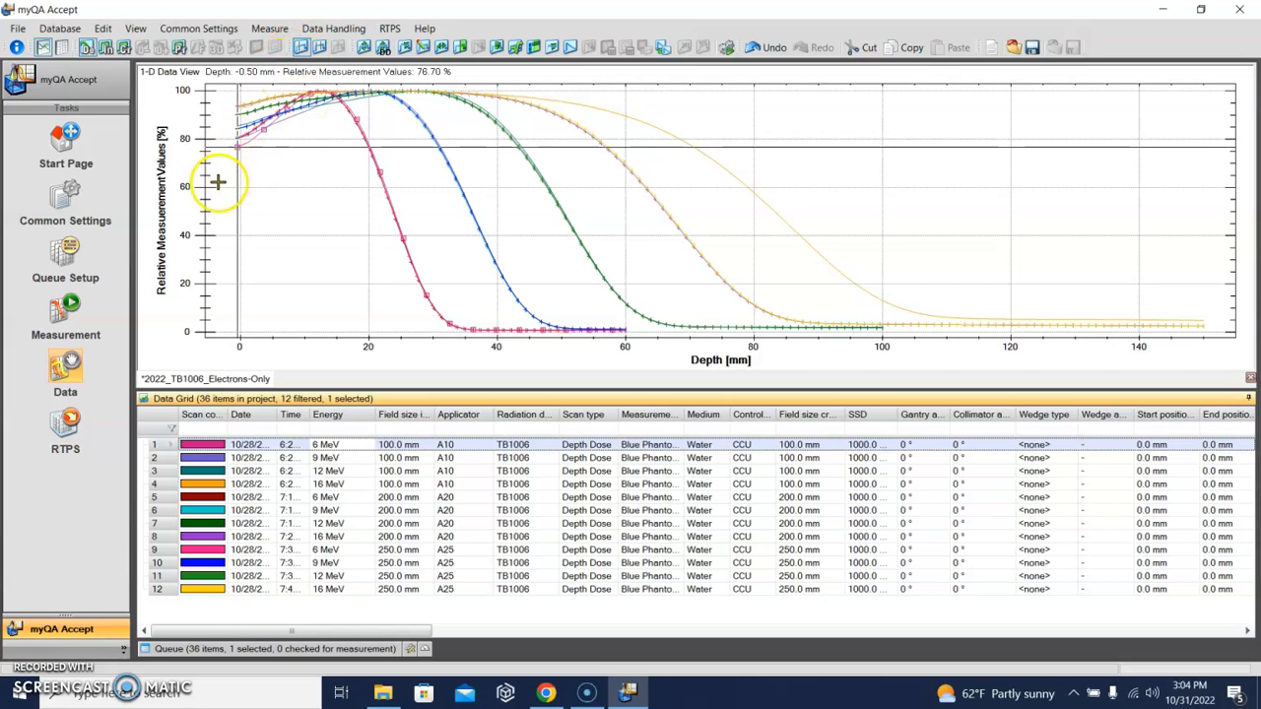
left_click_drag(239, 145, 392, 192)
right_click(788, 169)
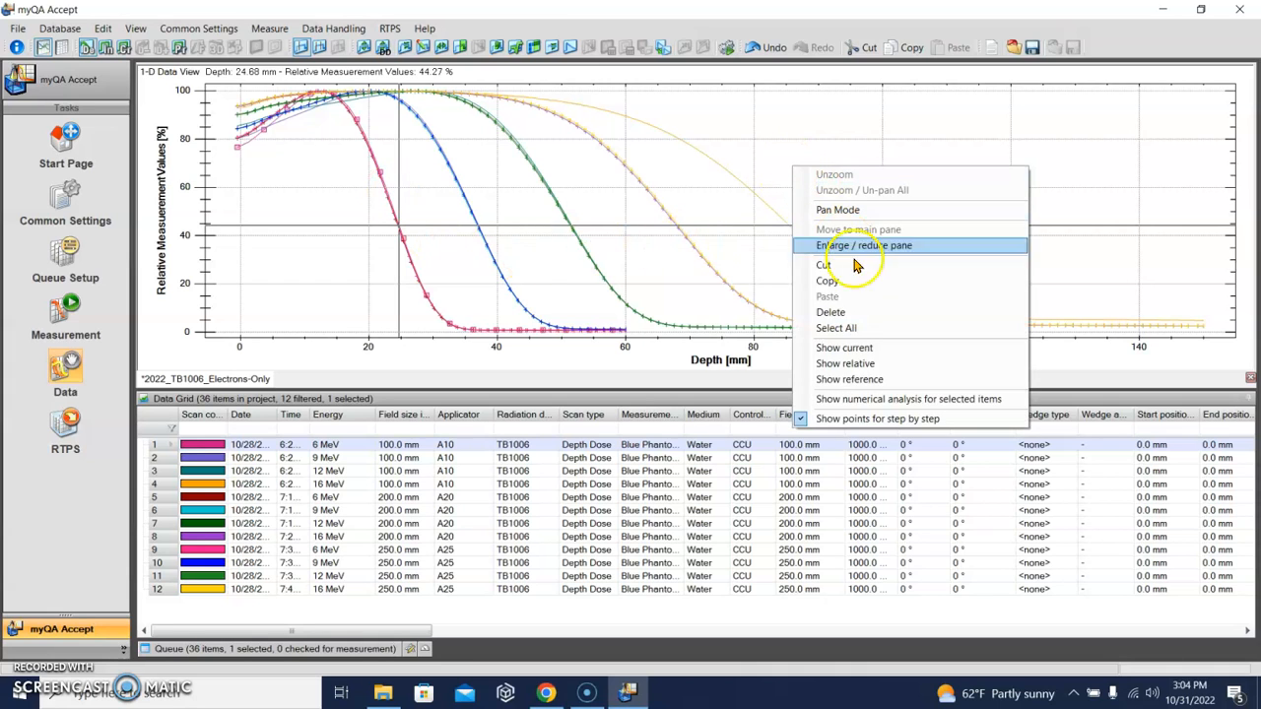
left_click(1015, 399)
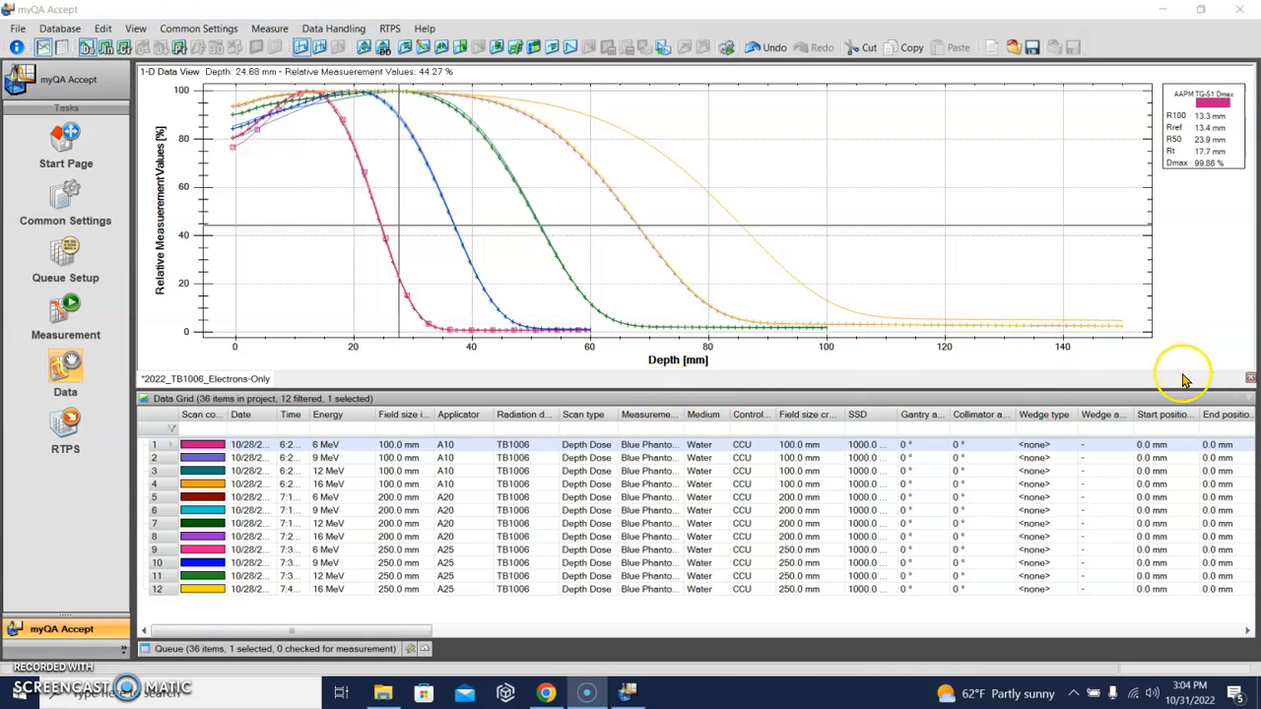
- Auto-hide the data grid and keep the measurement queue docked below the depth dose plot
left_click(1249, 399)
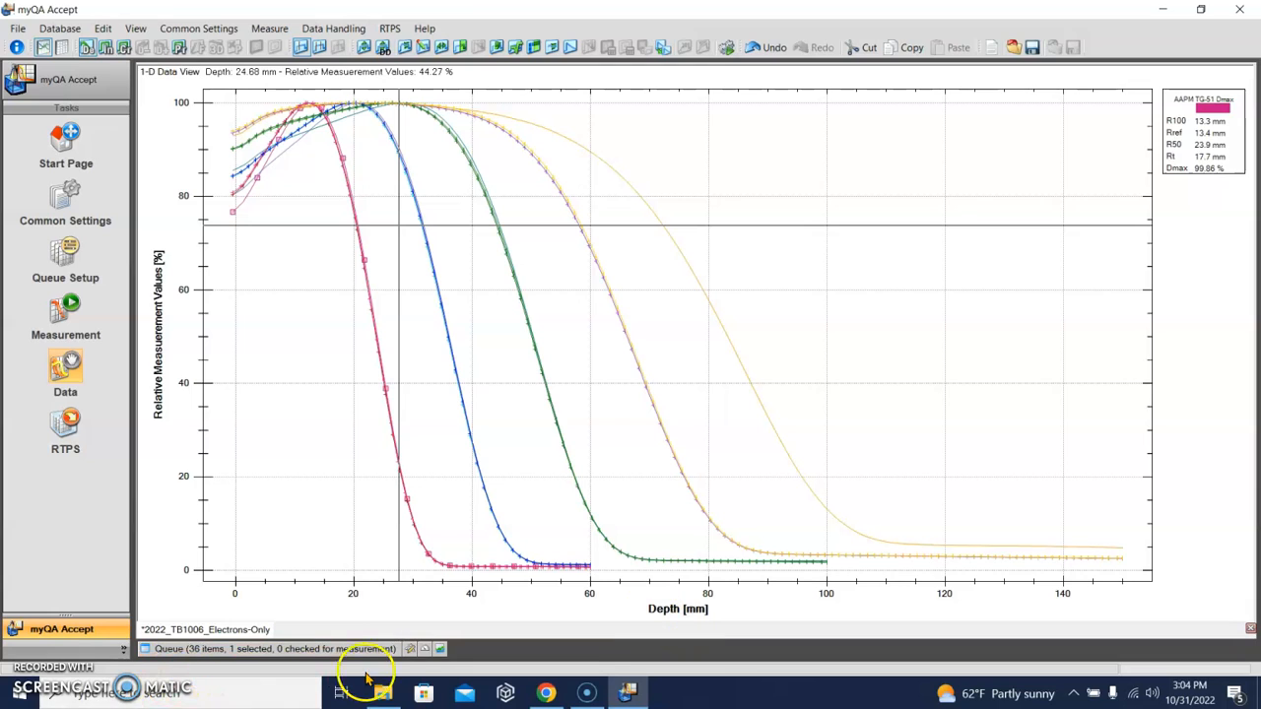
left_click(424, 649)
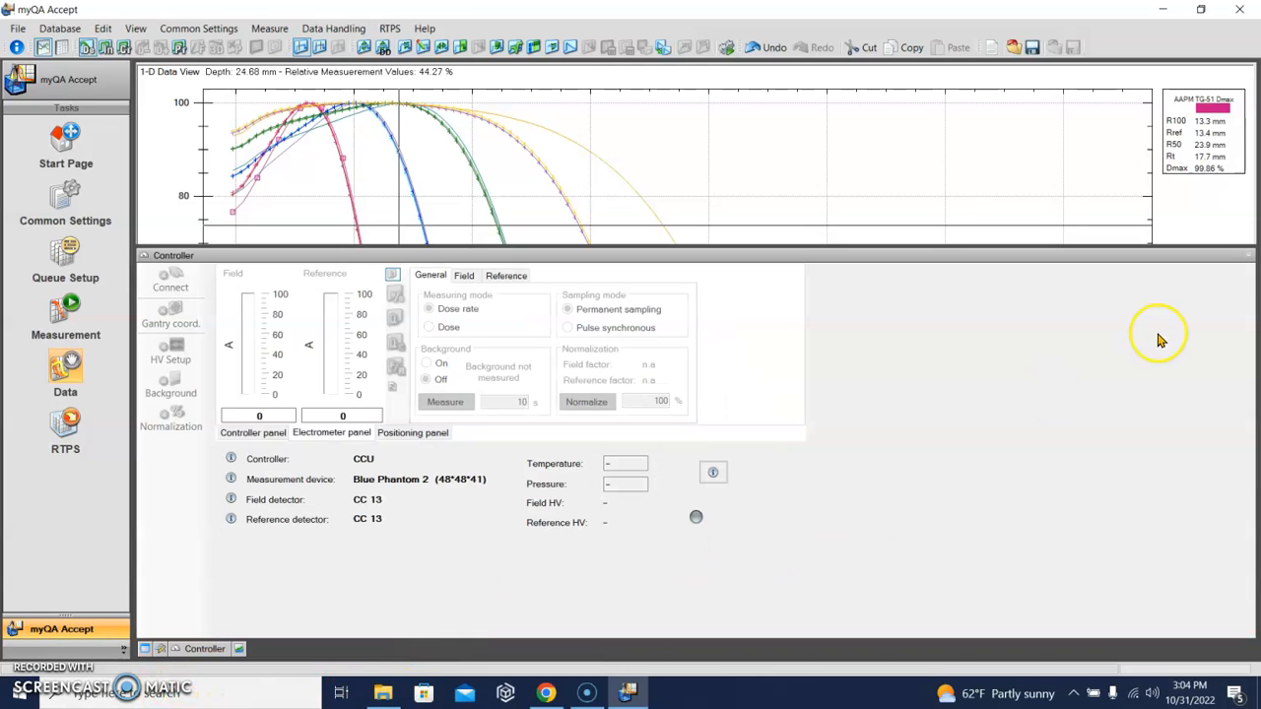
left_click(1249, 255)
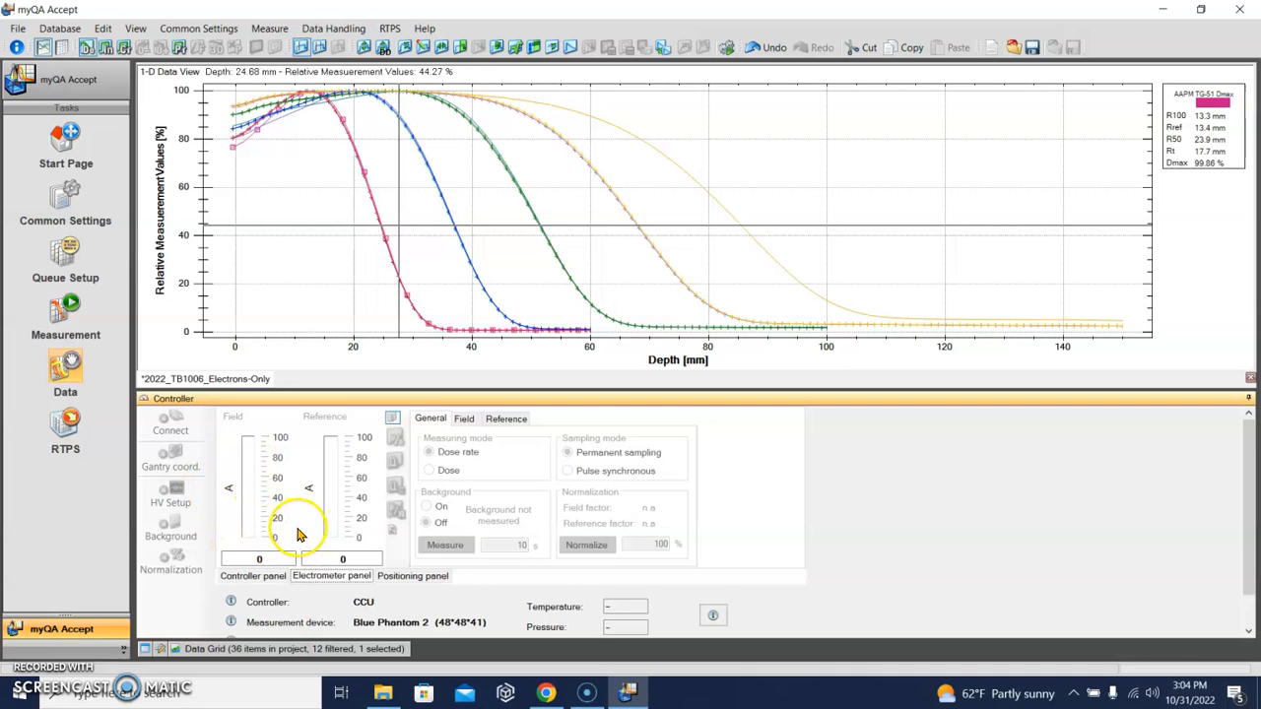
left_click(159, 650)
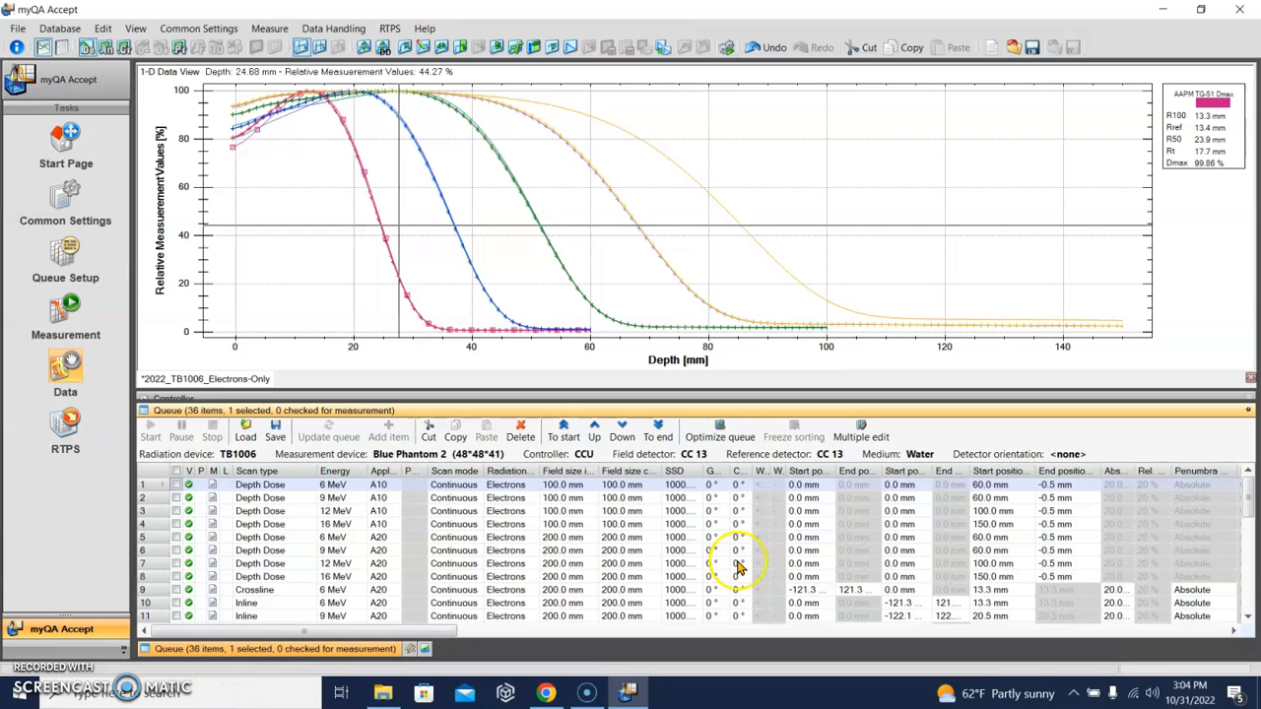
left_click(1249, 398)
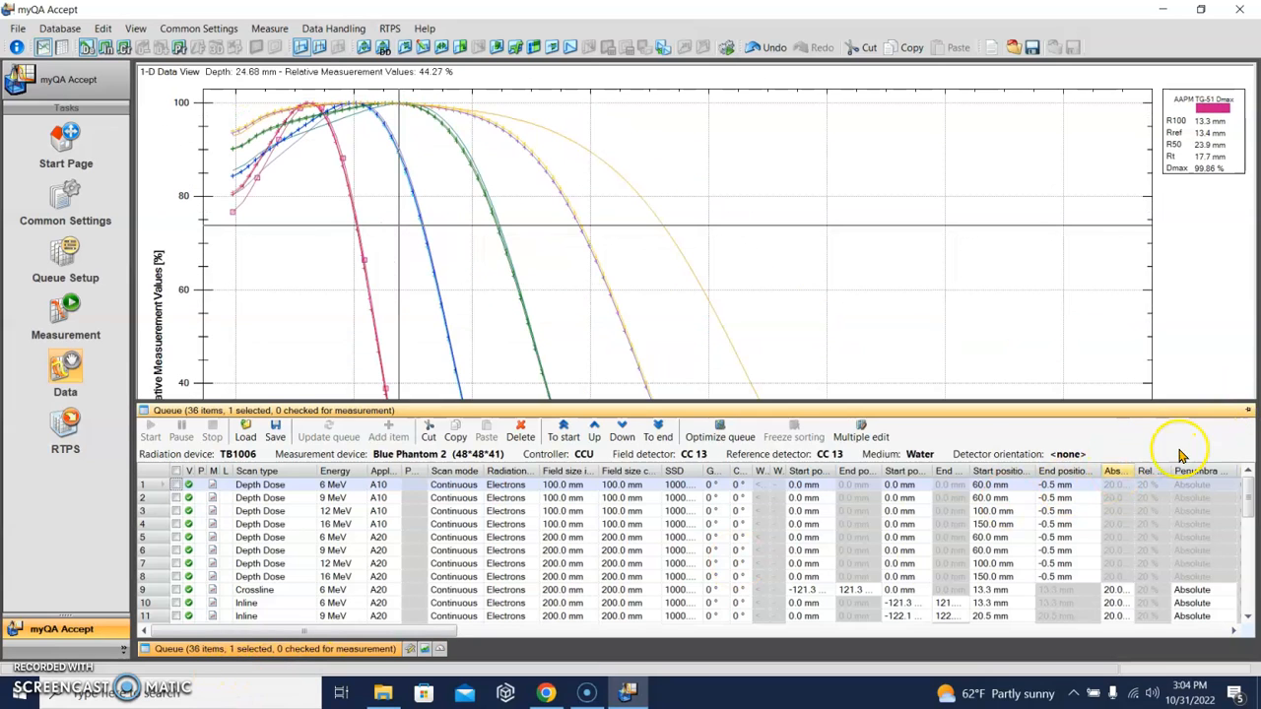
left_click(1249, 411)
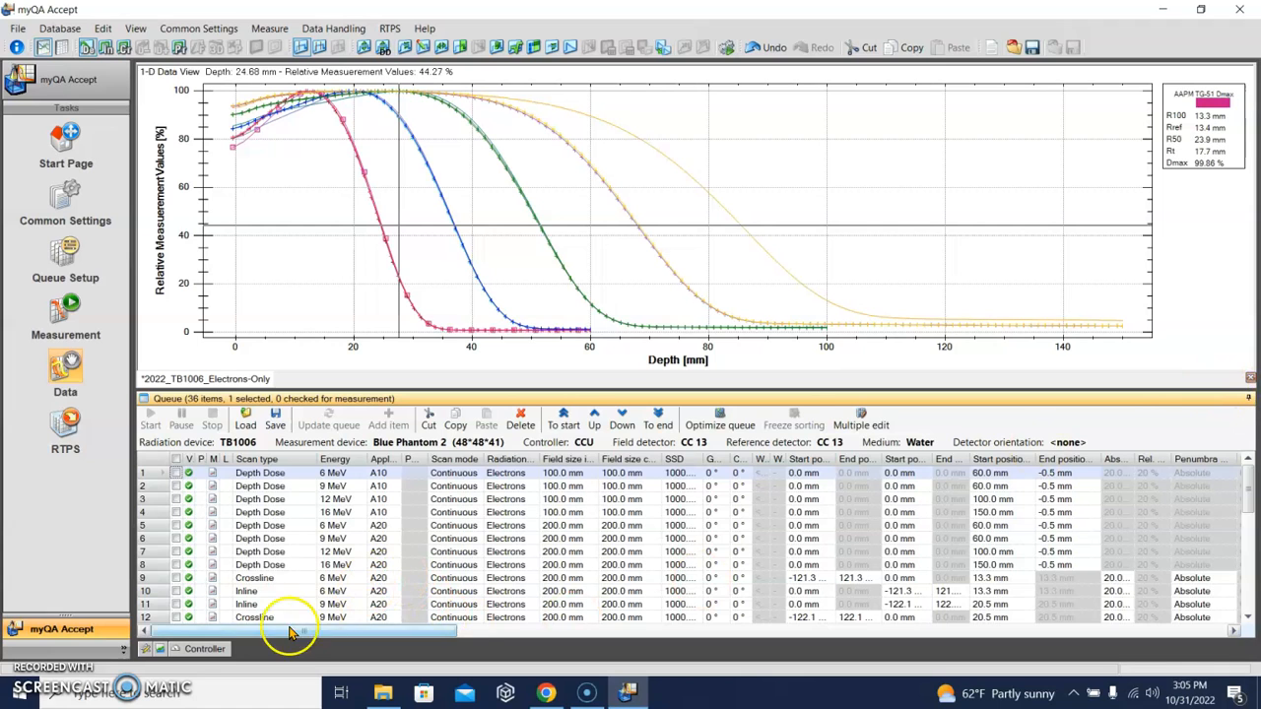
left_click(202, 650)
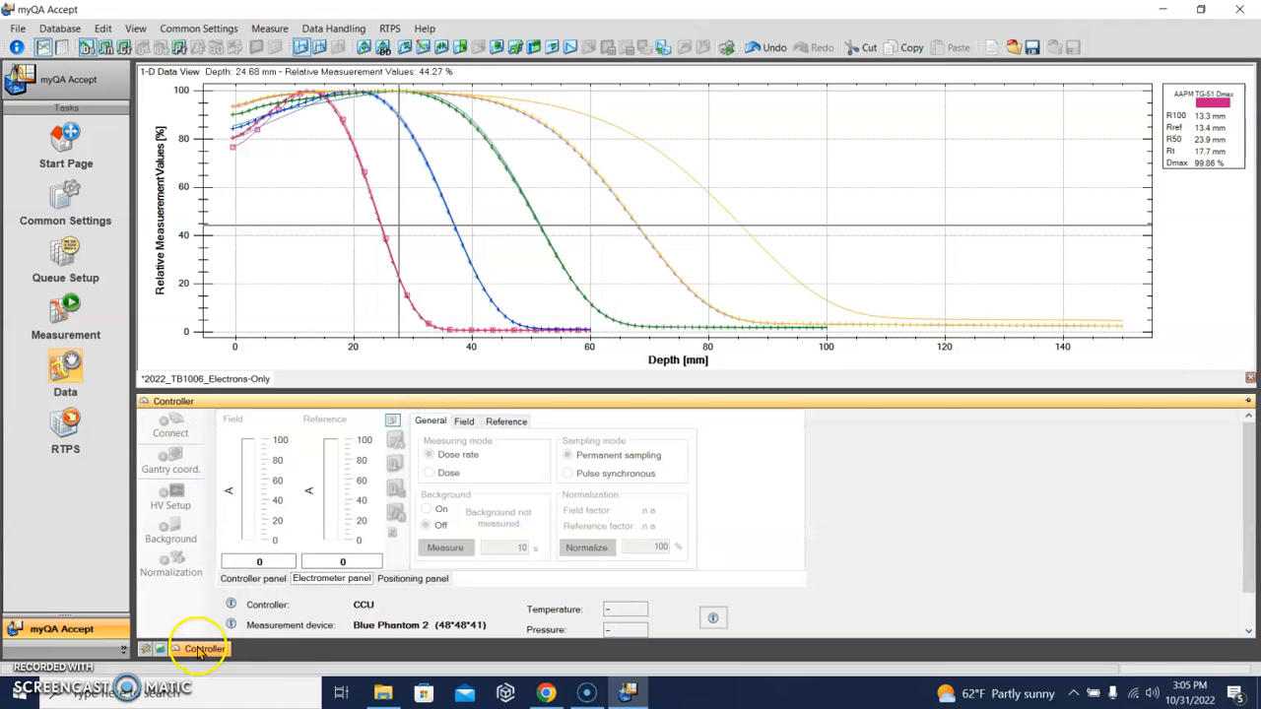
left_click(1248, 404)
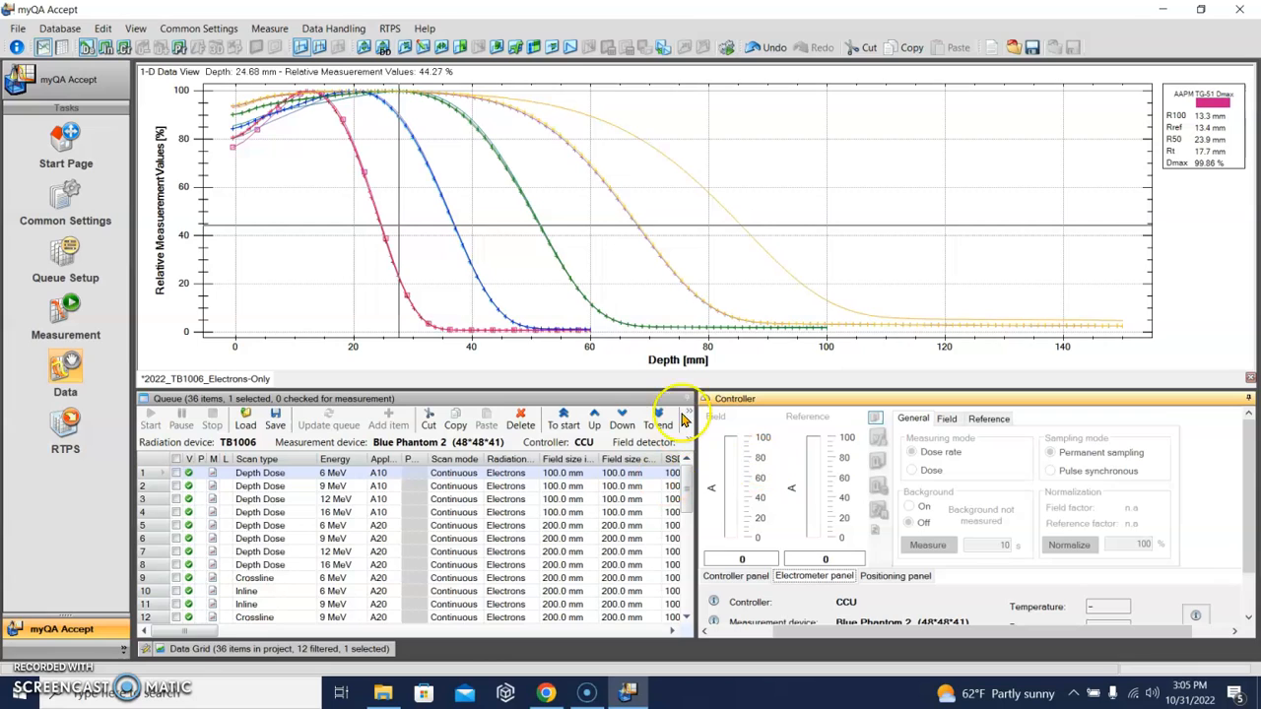
left_click(1249, 401)
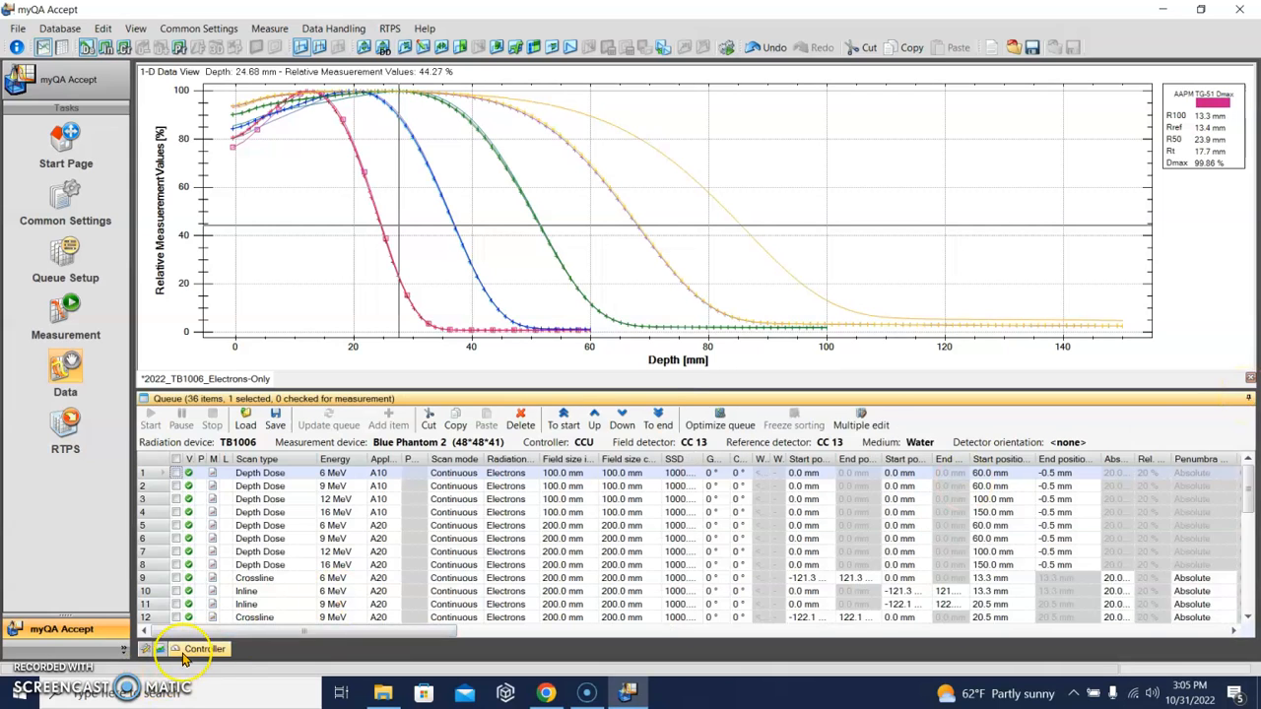
- Dock the numerical analysis table beside the queue and close the electron project without saving its changes
mouse_move(182, 655)
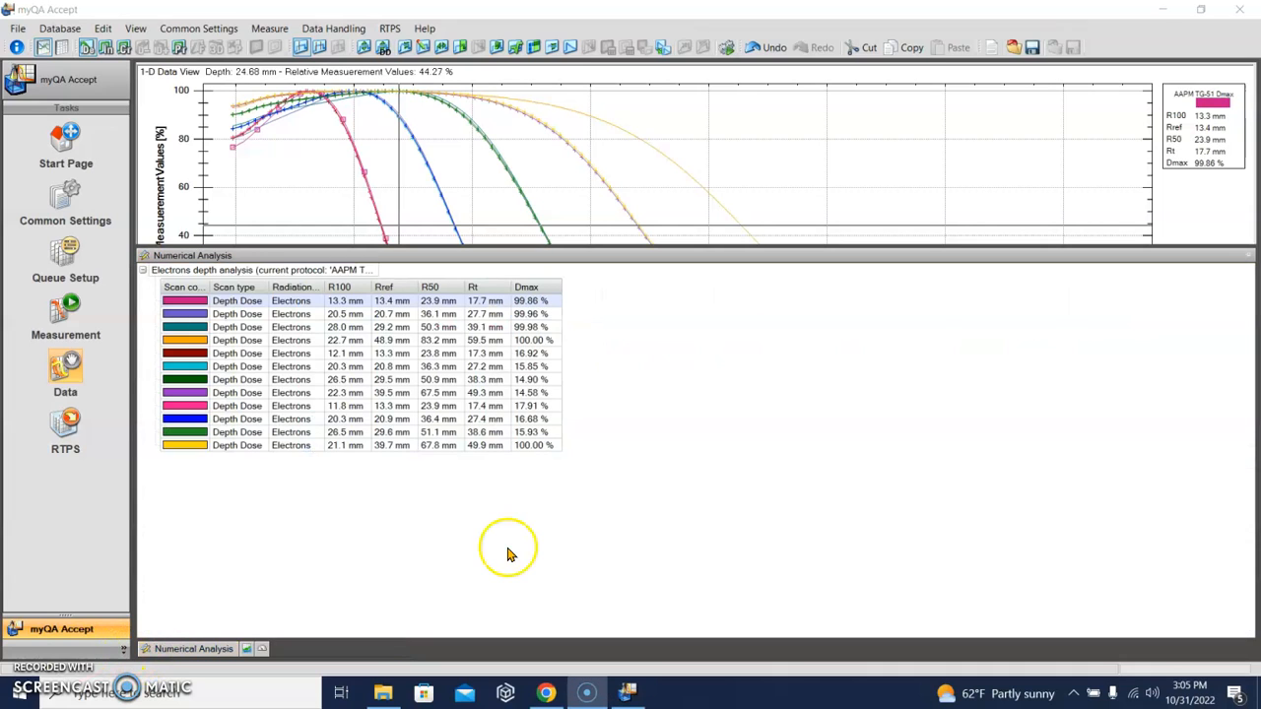
left_click(1248, 257)
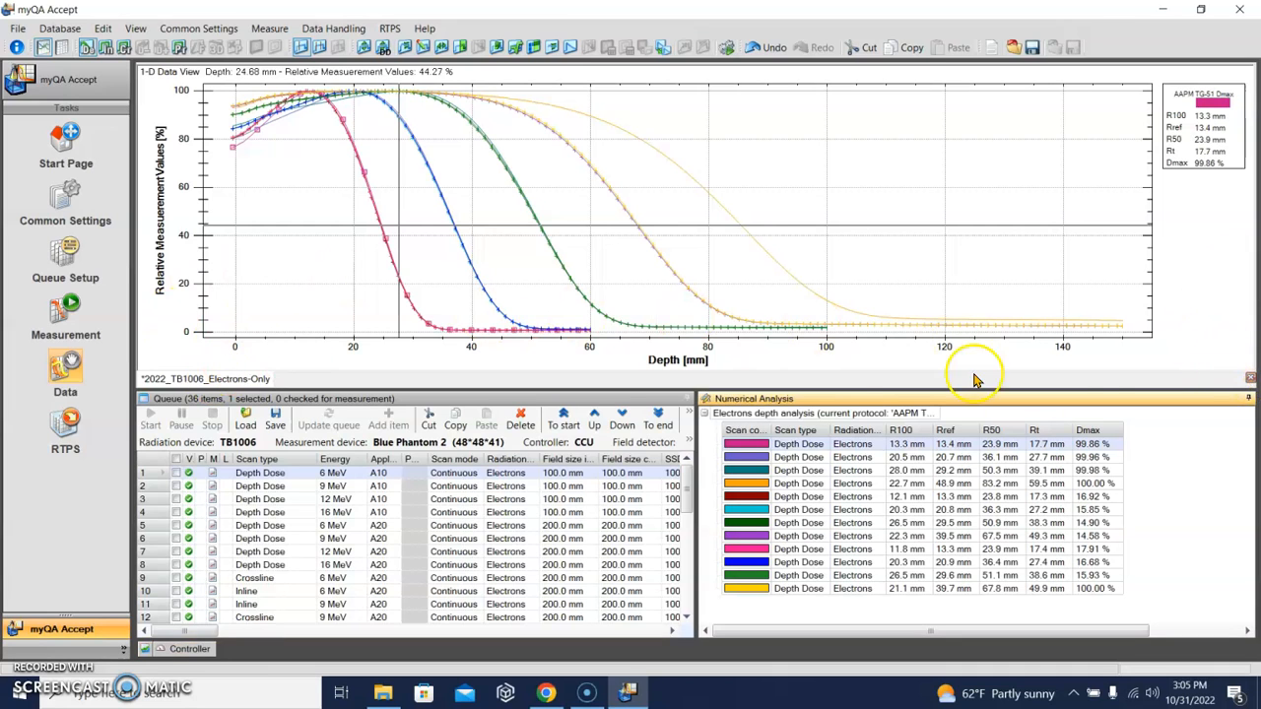
left_click(1249, 380)
left_click(575, 385)
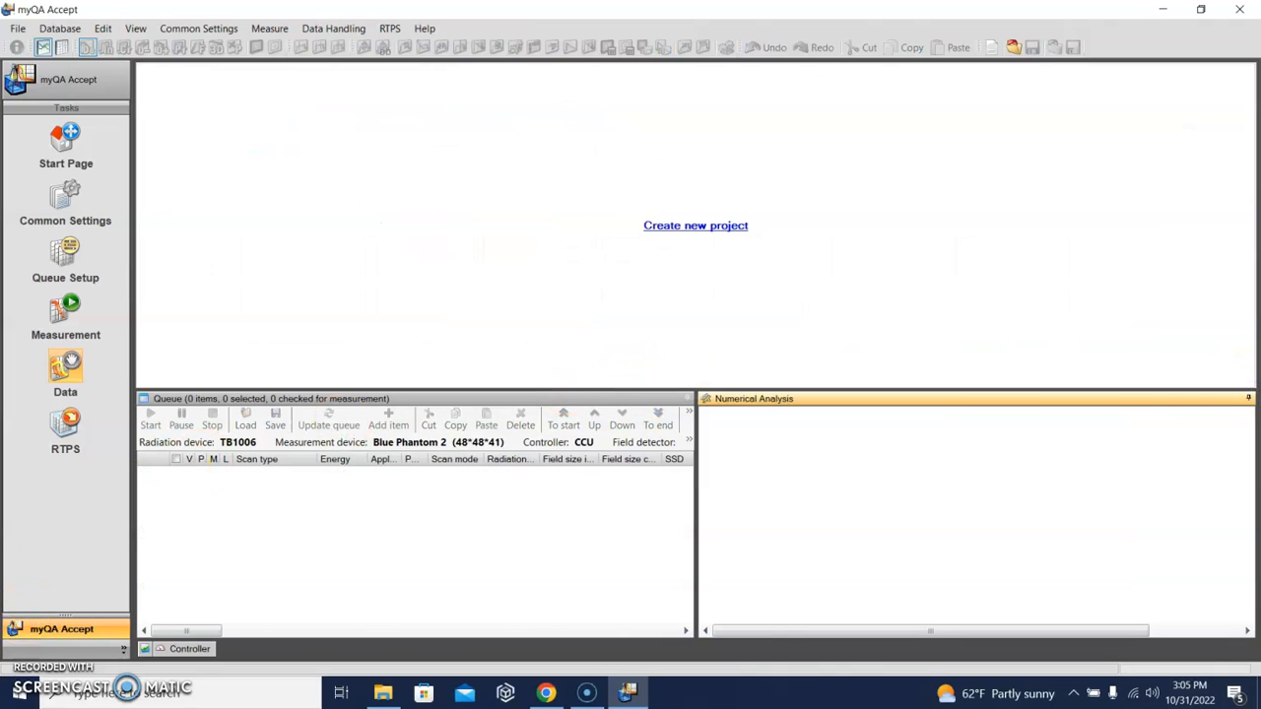